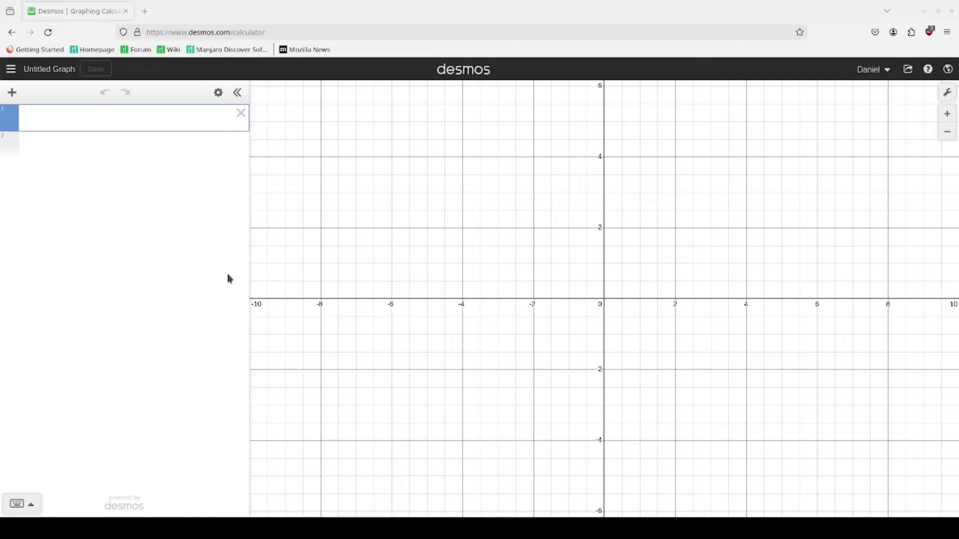
Add a note reading "Base shape" in the first line of the expression list.
click(113, 529)
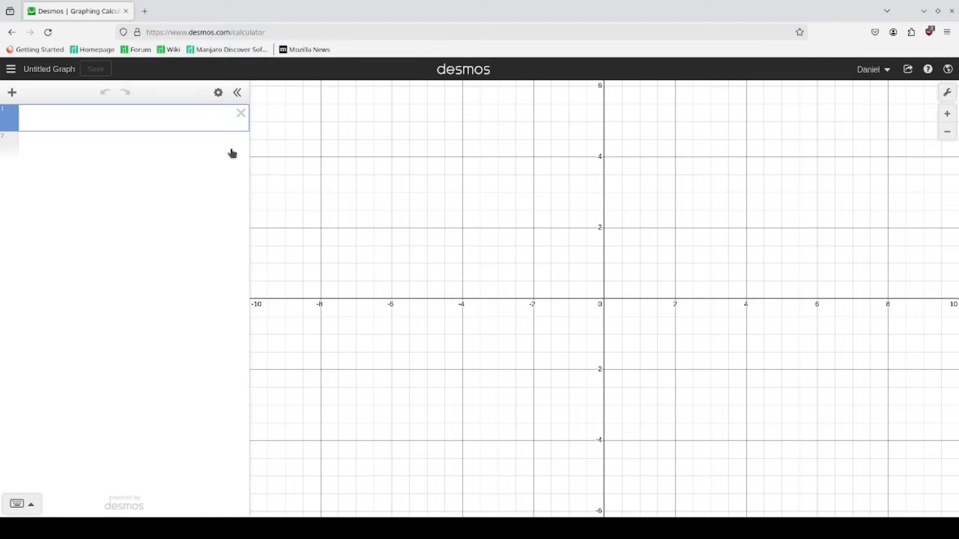
text(")
text(B)
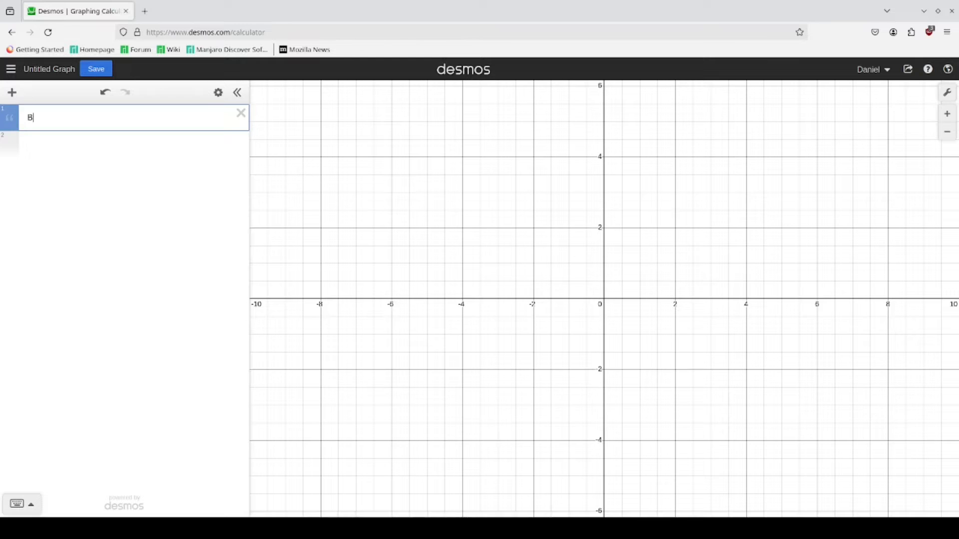
text(ase)
text(shape)
key(Return)
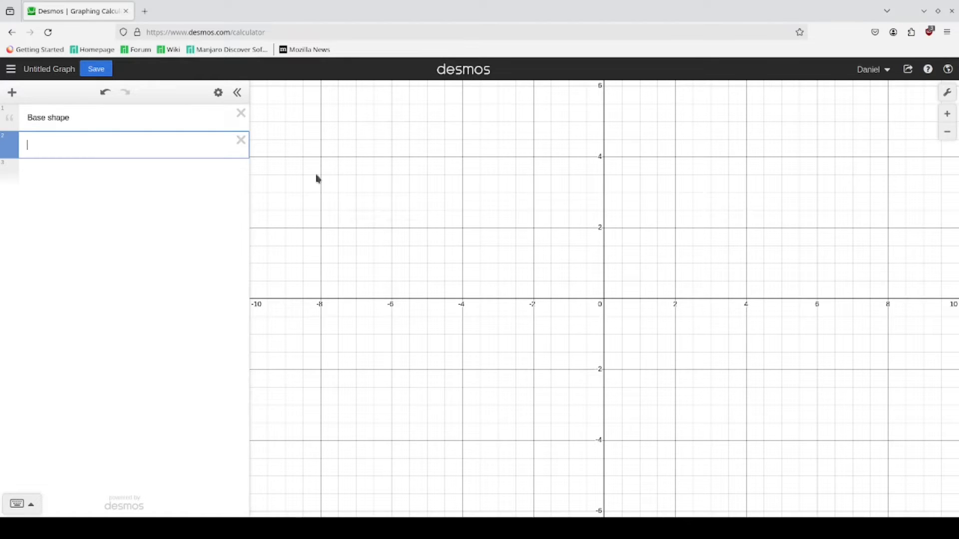
Graph the inverted absolute value function −2|x| + 6 beneath the note.
text(-|x)
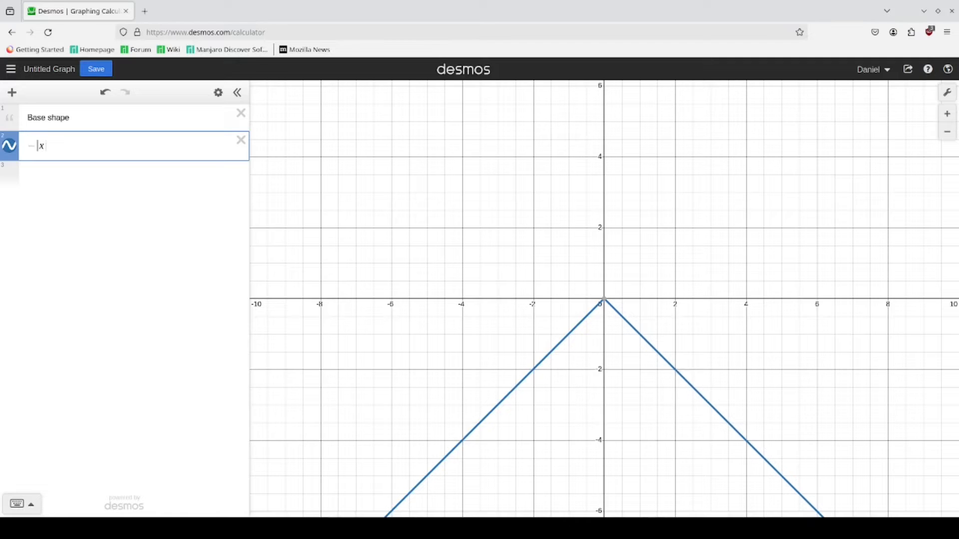
text(|)
text(+6)
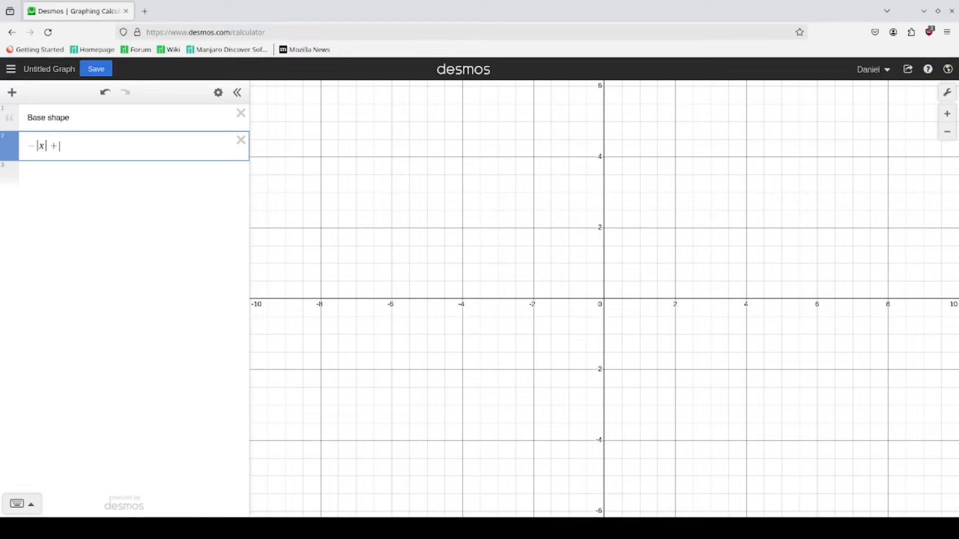
drag(665, 217, 642, 266)
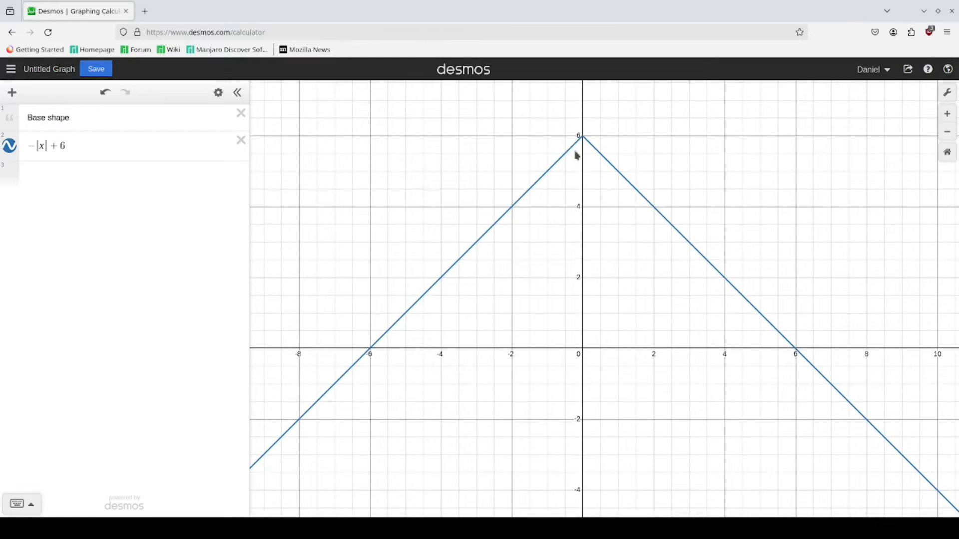
click(39, 146)
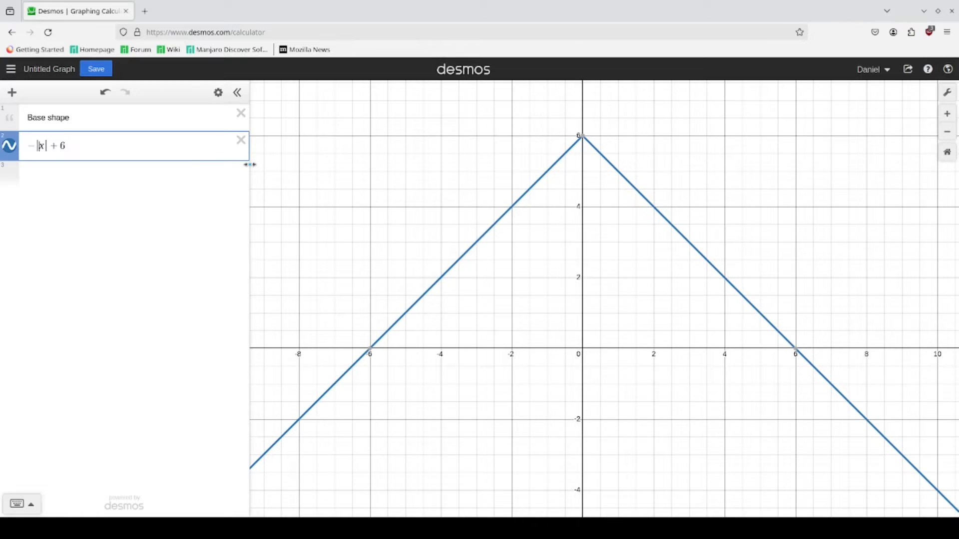
text(2)
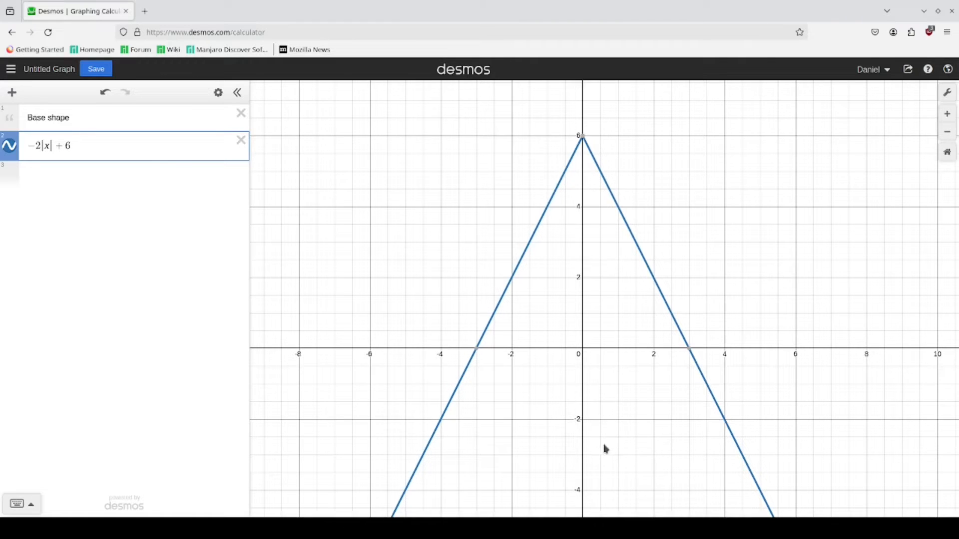
Start a new equation with "y =" and put "y =" in front of the absolute value expression.
click(136, 143)
key(Return)
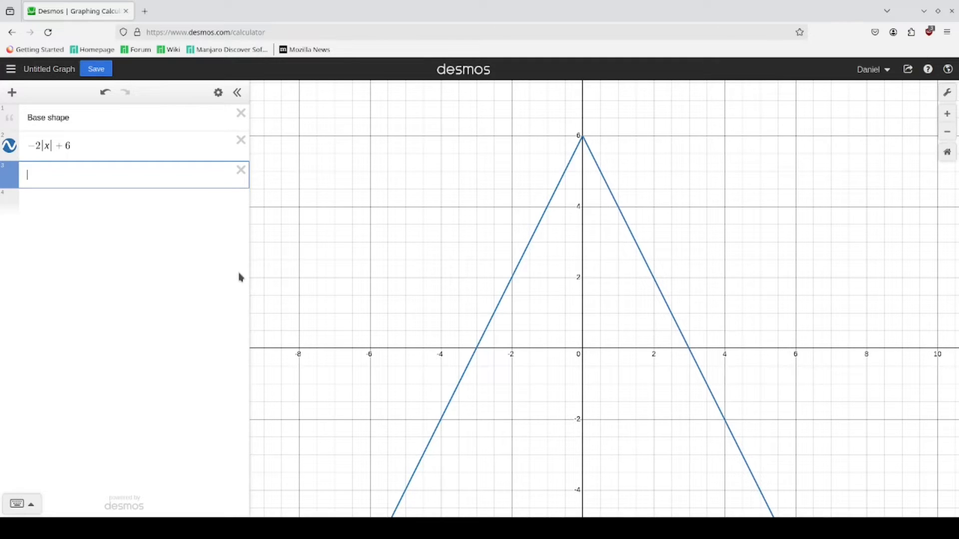
text(y=)
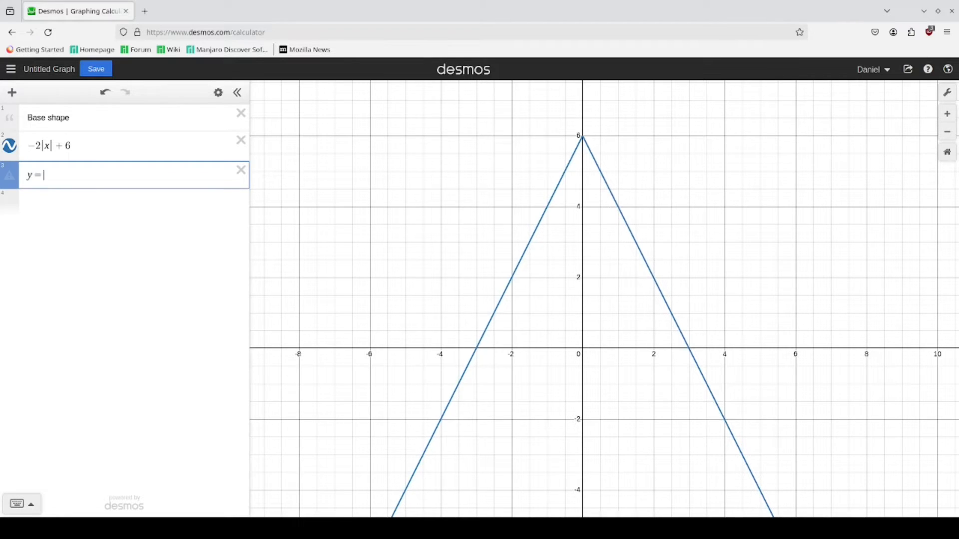
click(32, 146)
text(y=)
Complete the new equation as y = −√(1 − x²) to draw a lower unit semicircle.
click(102, 172)
text(-sqrt()
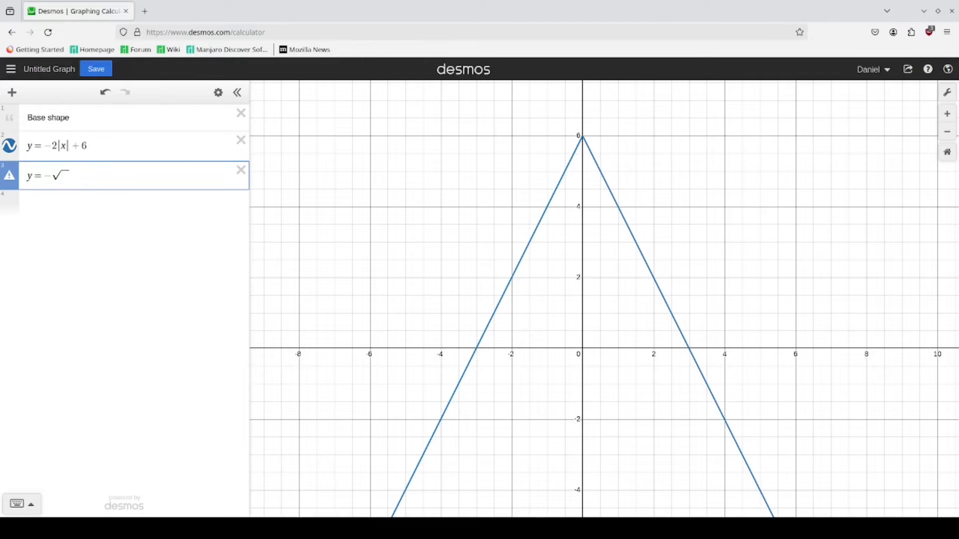
text(1-x)
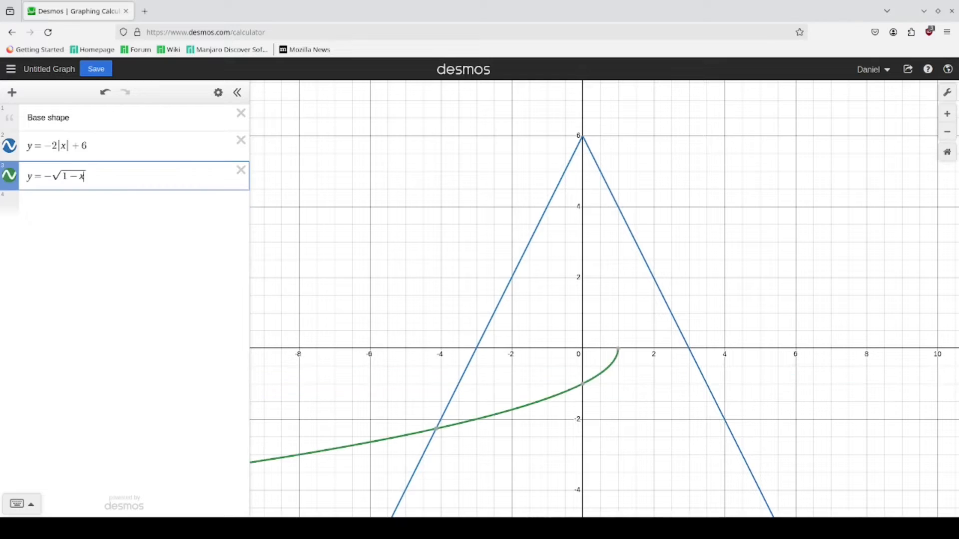
text(^2)
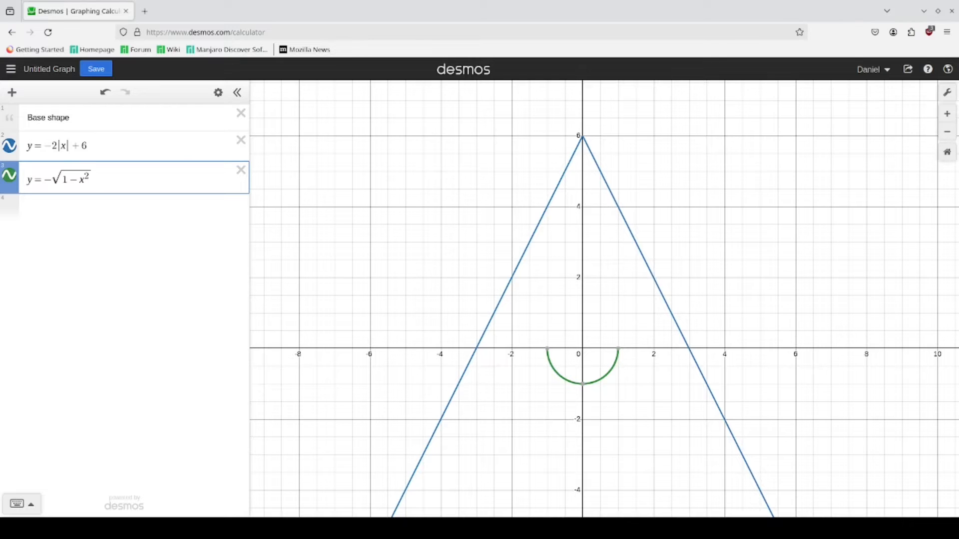
Widen the semicircle into a half-ellipse by dividing x² by 12 under the root.
text(/6)
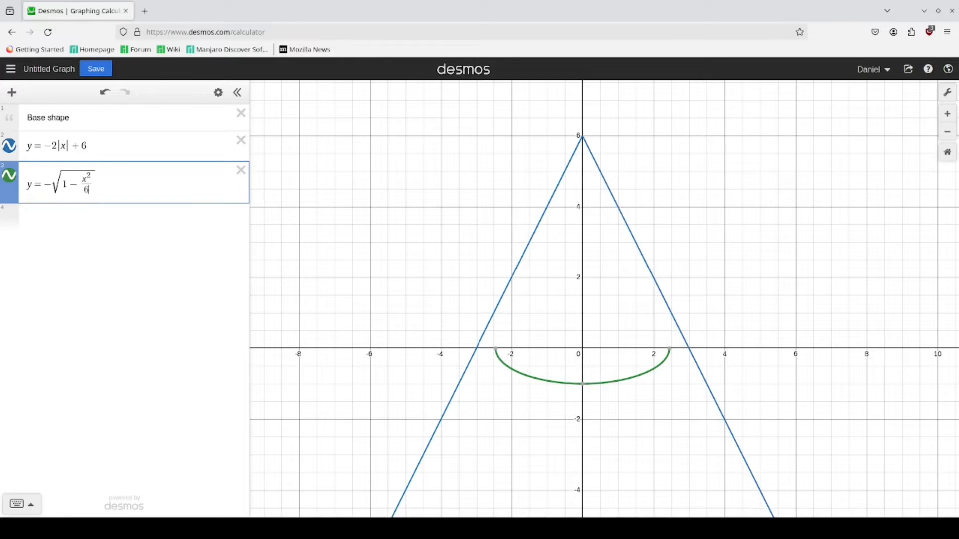
key(BackSpace)
text(8)
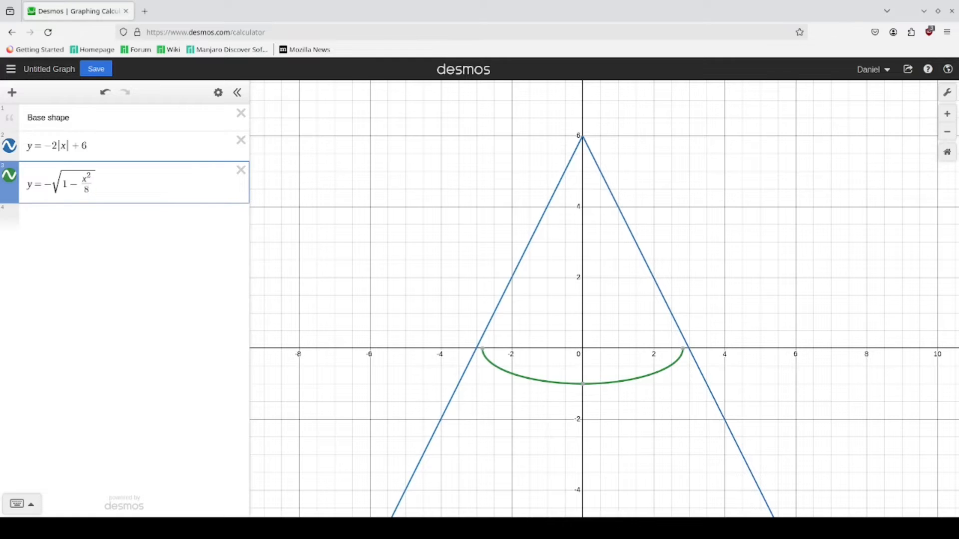
key(BackSpace)
text(12)
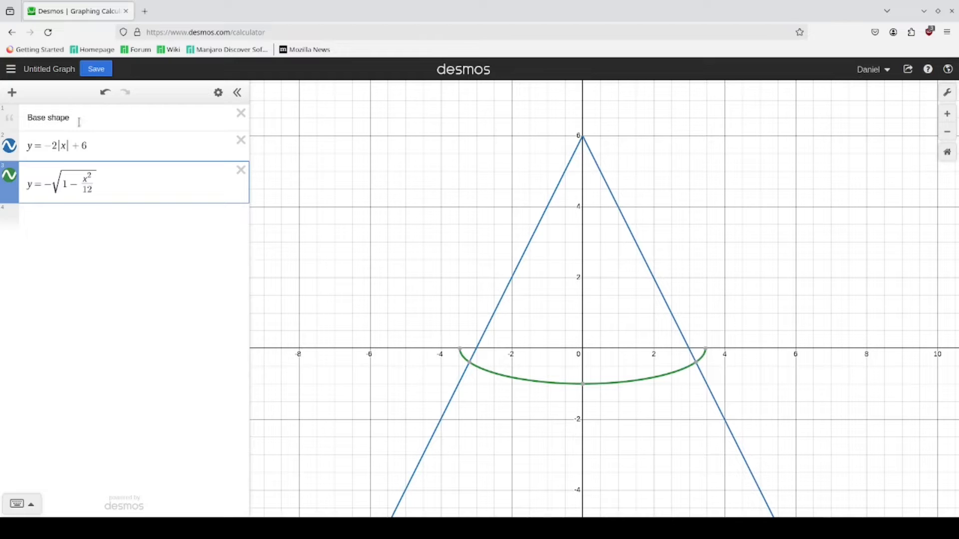
Duplicate the half-ellipse equation and append −1 to the copy to shift it down.
click(217, 94)
click(211, 185)
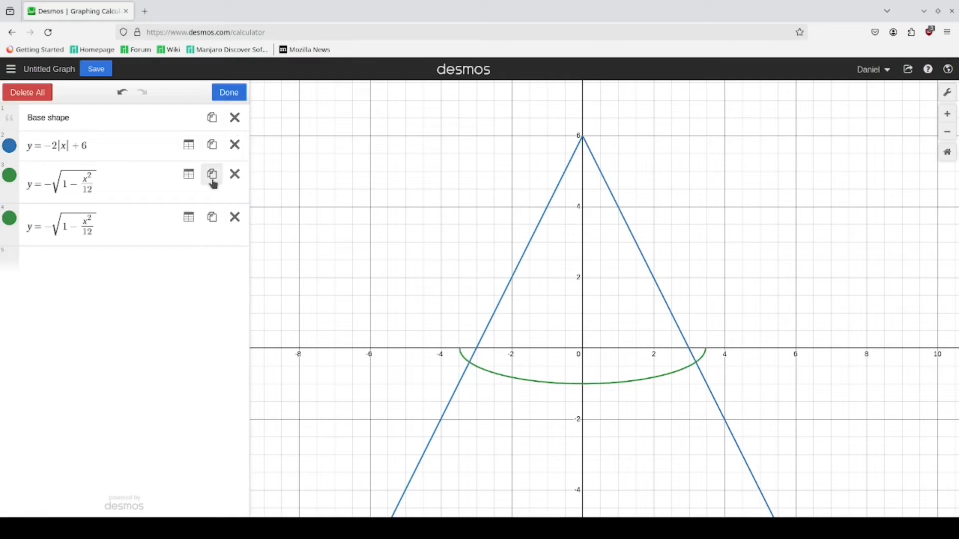
click(172, 226)
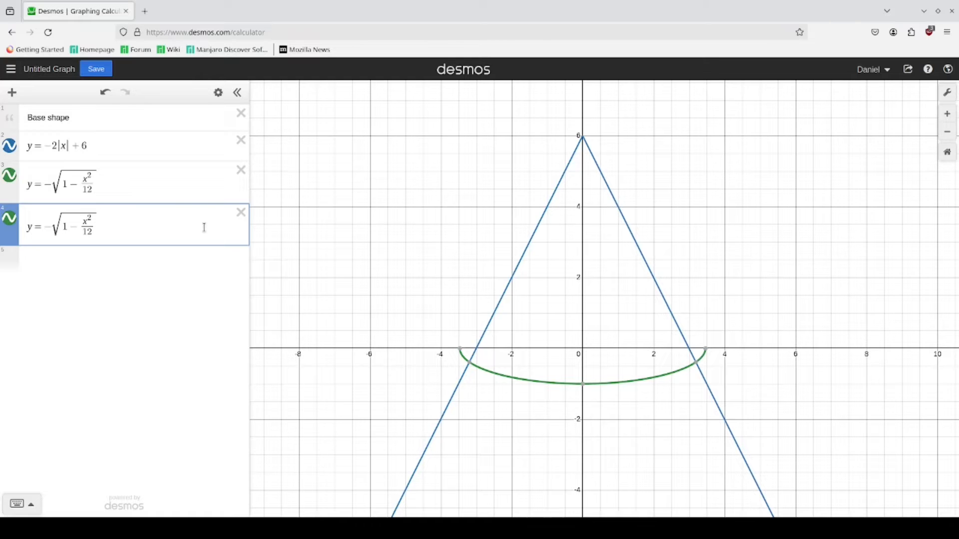
text(-)
key(BackSpace)
text(-1)
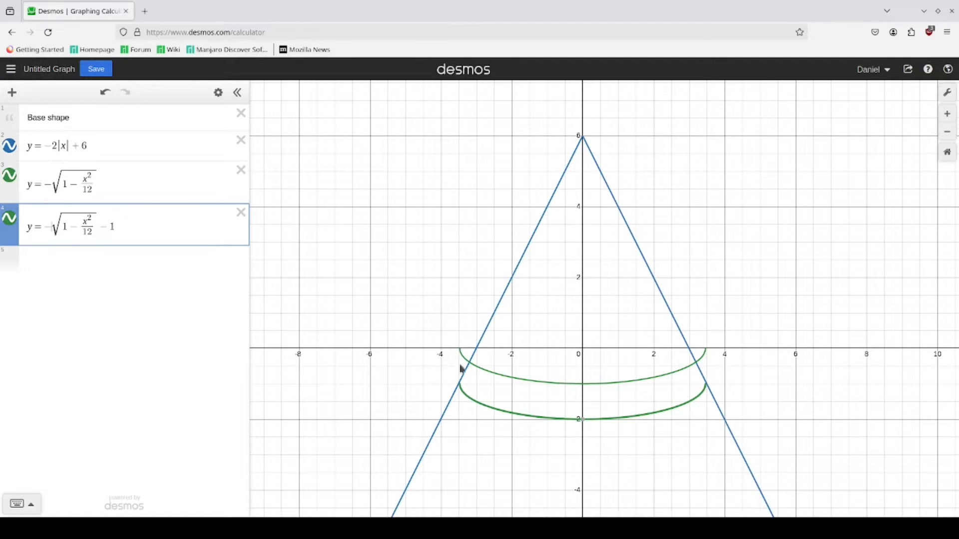
Multiply the root in the shifted half-ellipse equation by 1.2 and set its x² denominator to 20.
mouse_move(586, 423)
text(1.1)
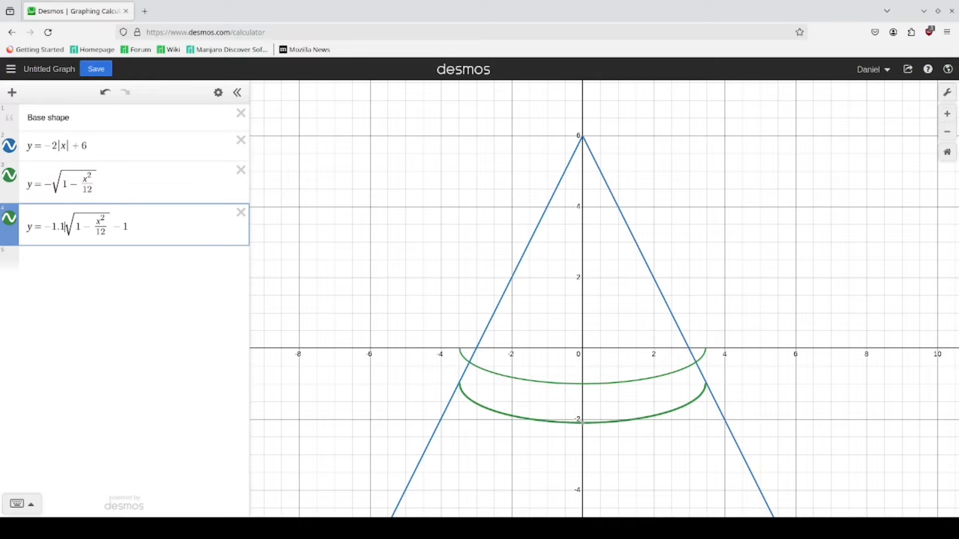
key(BackSpace)
text(5)
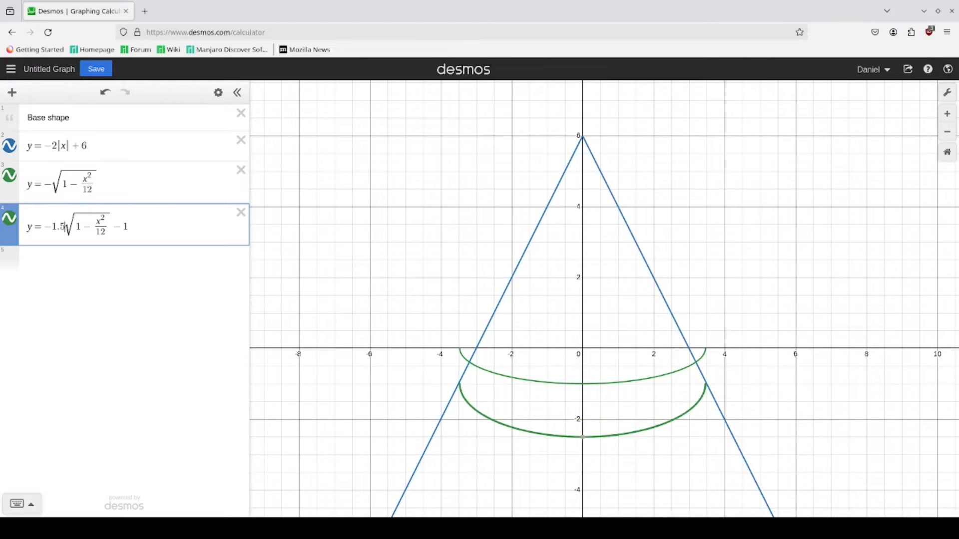
key(BackSpace)
text(2)
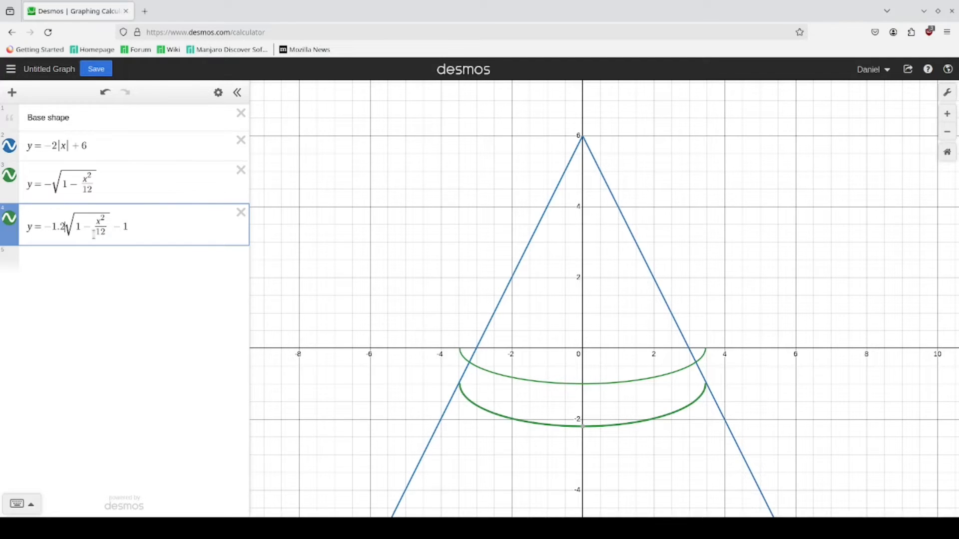
drag(95, 232, 106, 232)
text(20)
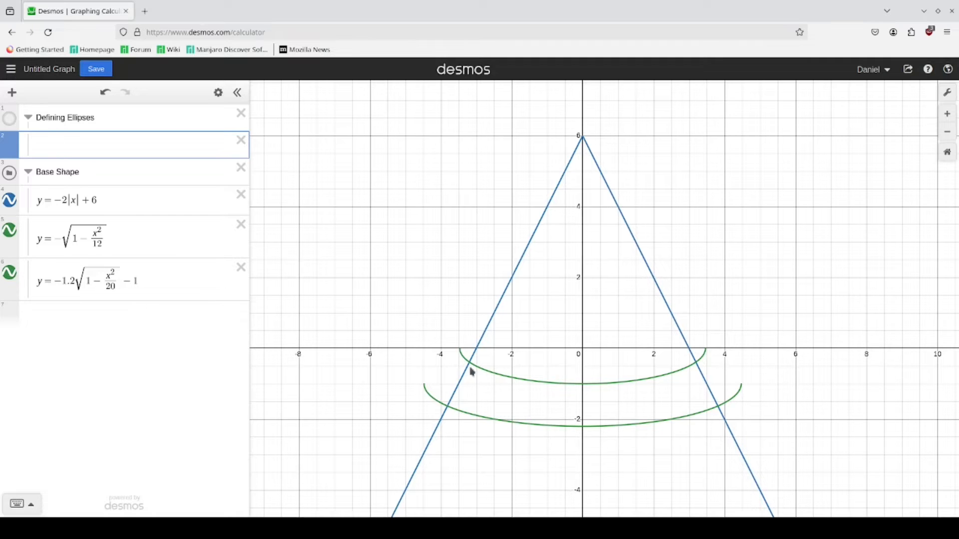
Highlight each half-ellipse on the graph and hide all the curves in the Base Shape folder.
click(613, 428)
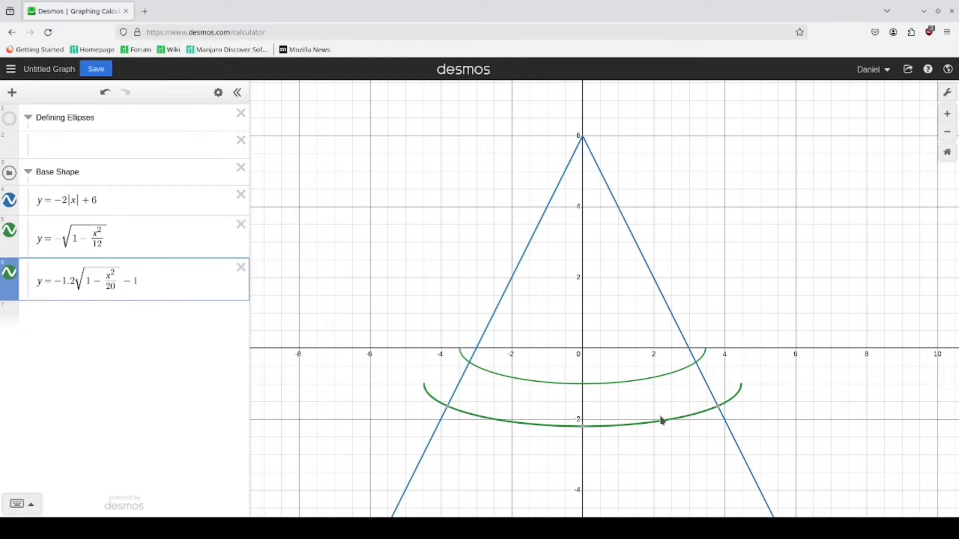
click(638, 383)
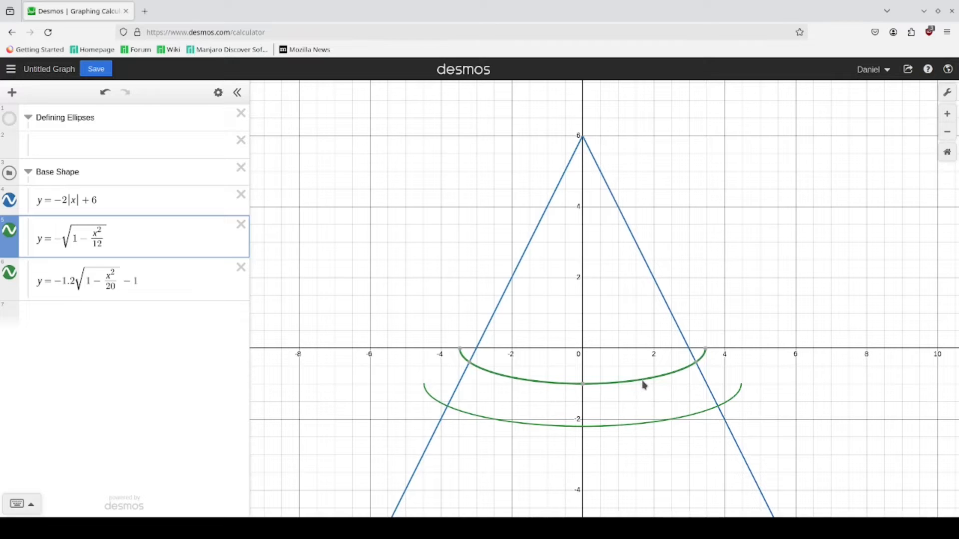
click(114, 148)
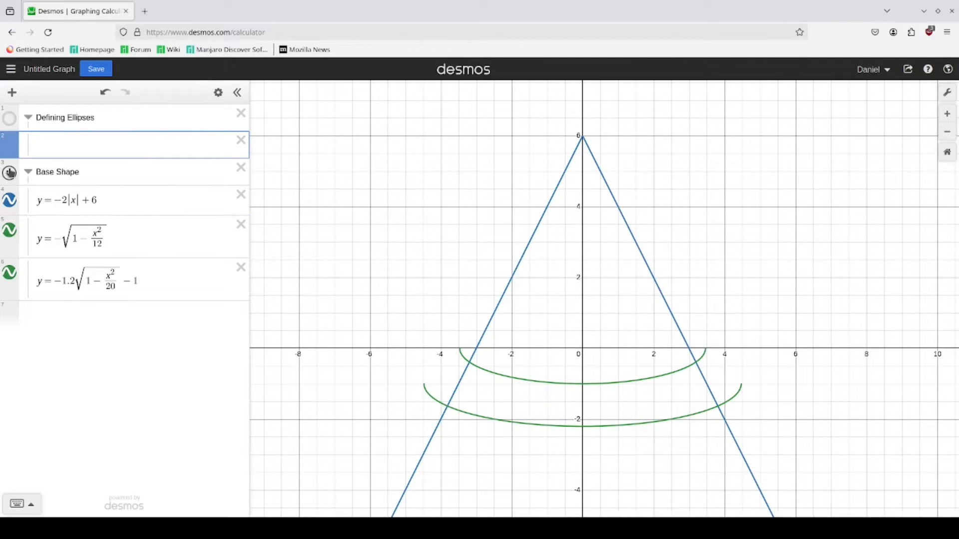
click(9, 173)
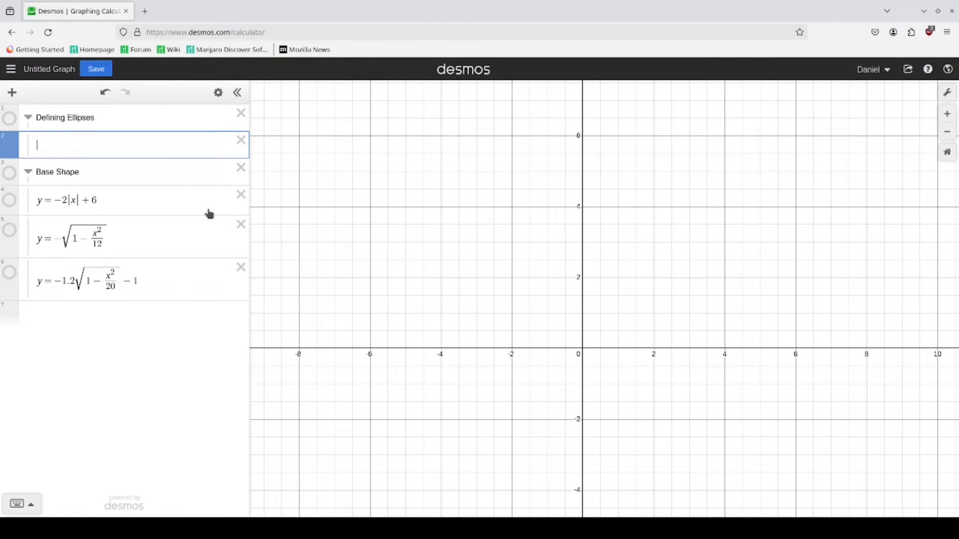
Enter x² + y² = 1 in the Defining Ellipses folder and turn on that folder's visibility.
text(x^2)
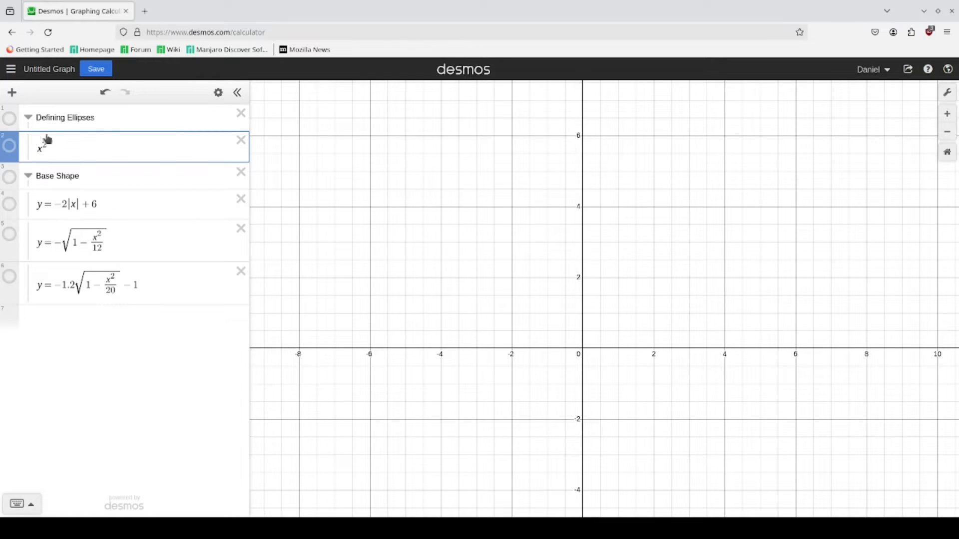
click(9, 118)
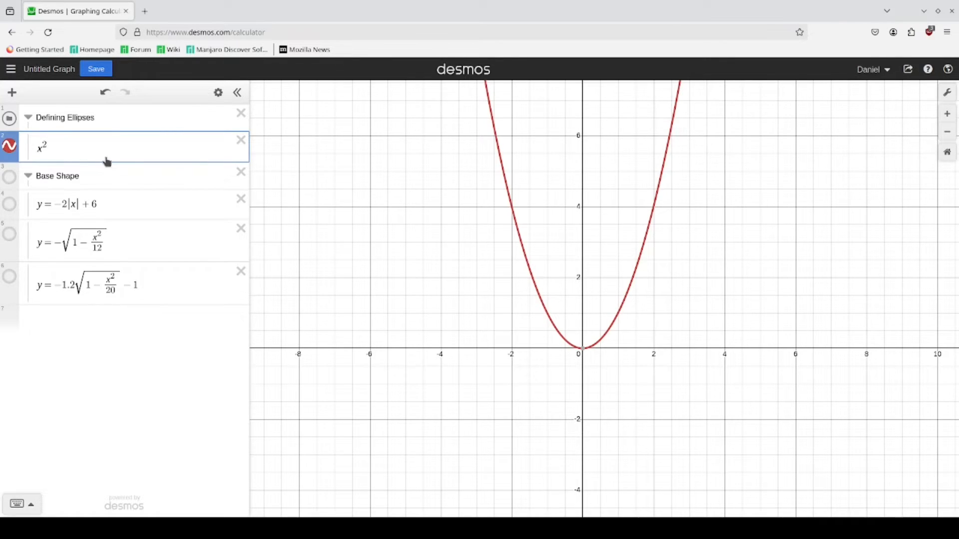
text(+y^2)
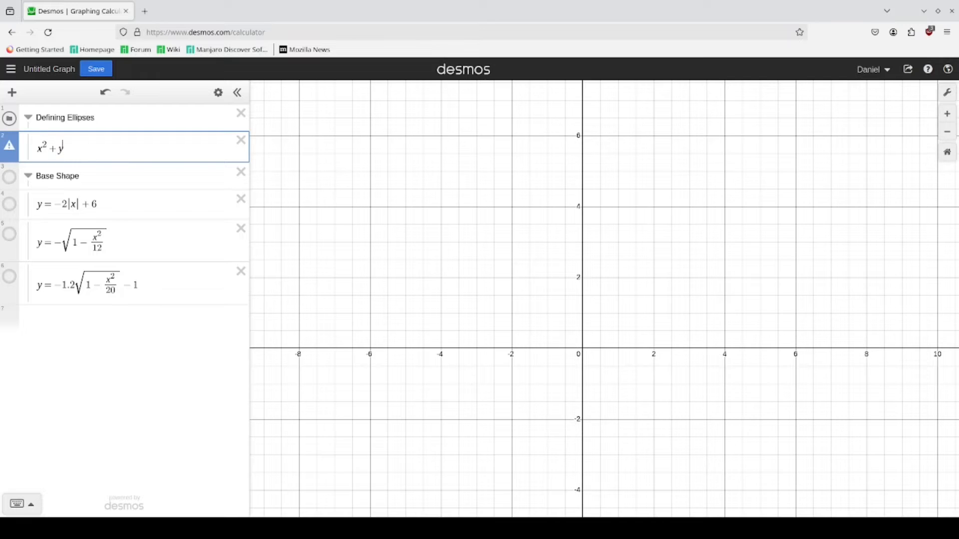
text(=1)
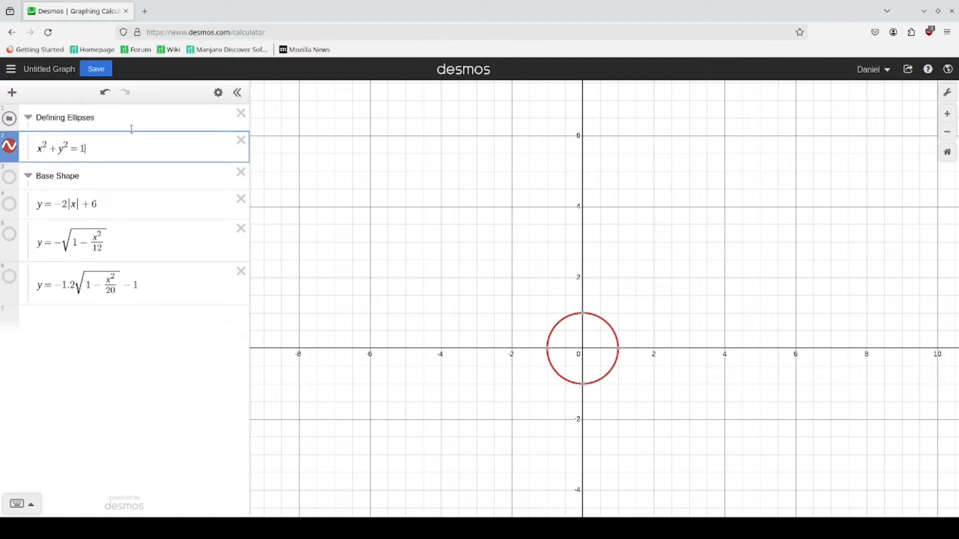
Insert a note reading "Scale" above the circle equation in the Defining Ellipses folder, followed by a blank line.
click(120, 117)
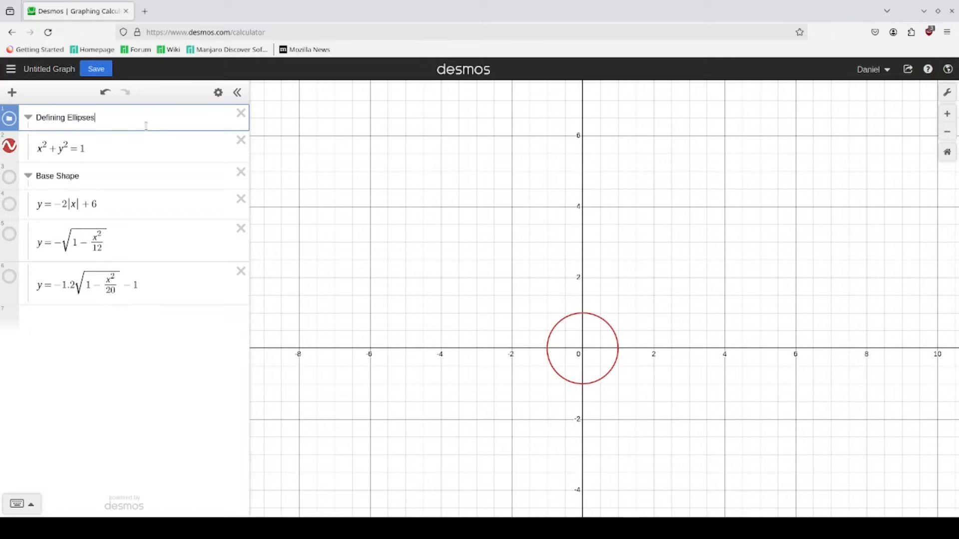
key(Return)
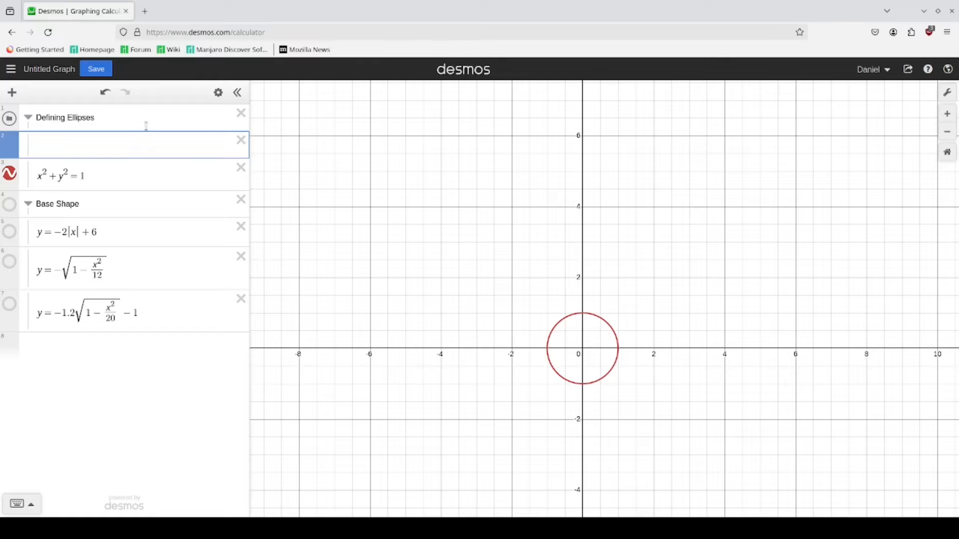
text(a)
key(BackSpace)
key(quotedbl)
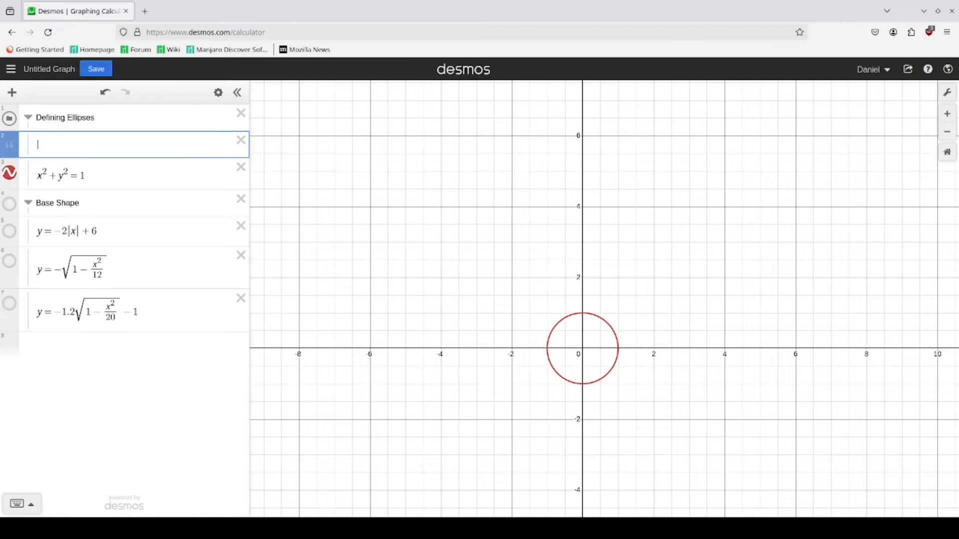
text(Scale)
key(Return)
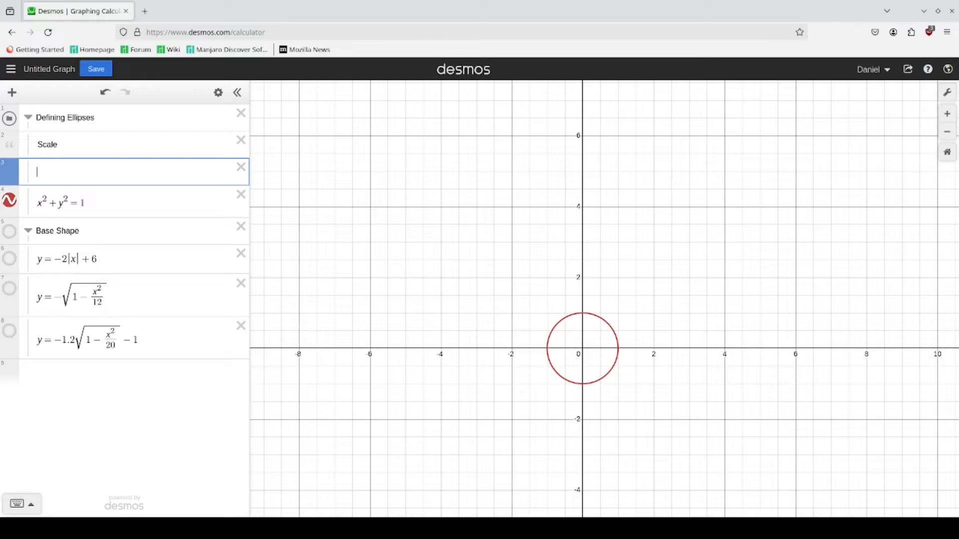
Define the sliders a = 2 and b = 3 below the Scale note.
text(a=2)
key(Return)
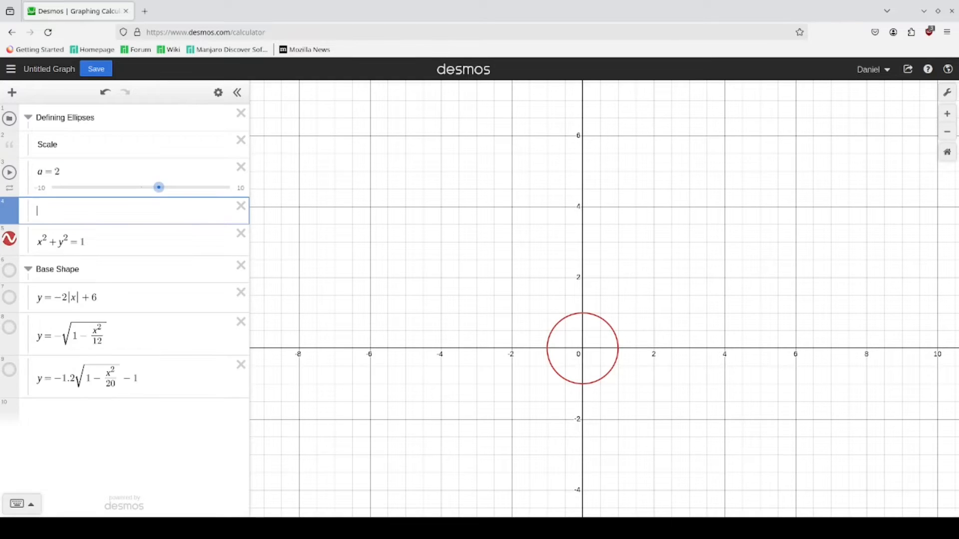
text(b=3)
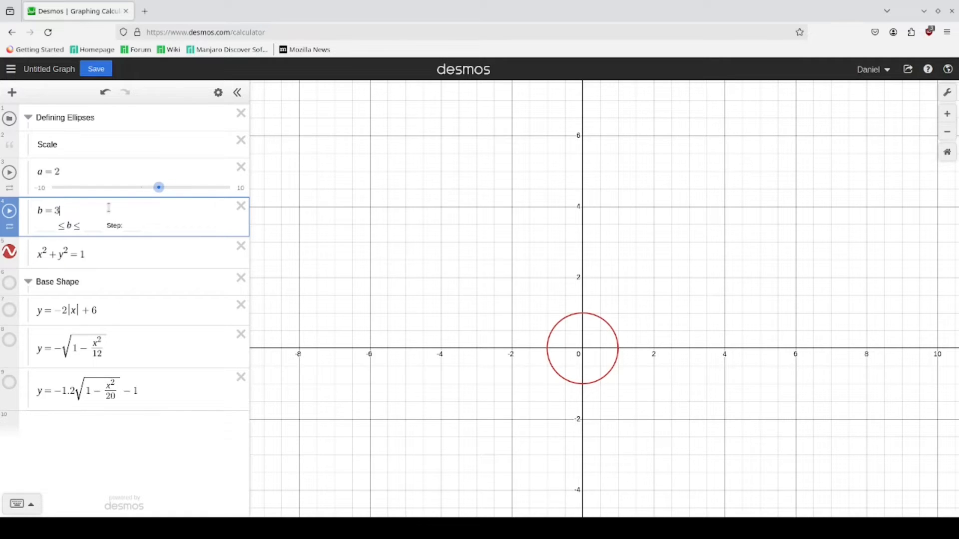
Turn the unit circle equation into the ellipse x²/a² + y²/b² = 1.
click(51, 253)
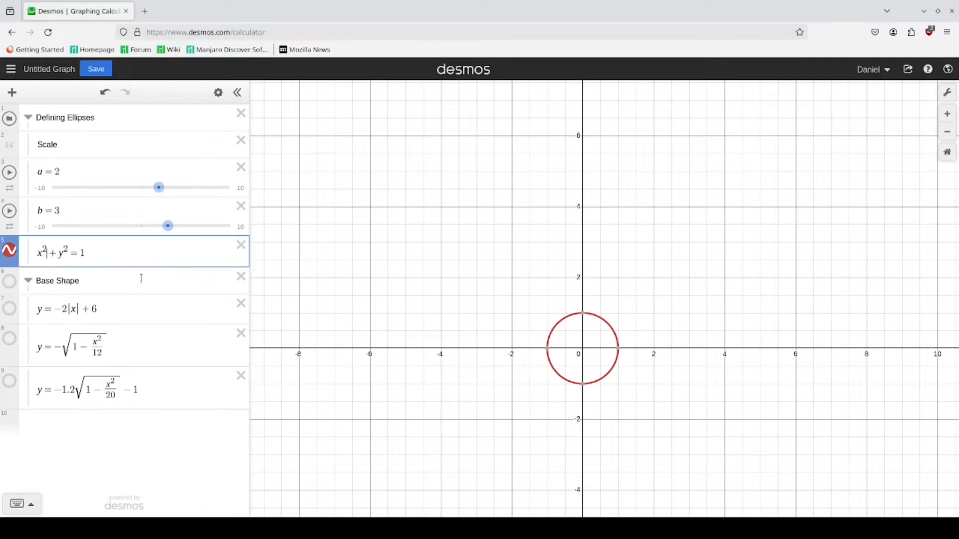
text(/a^2+y^2)
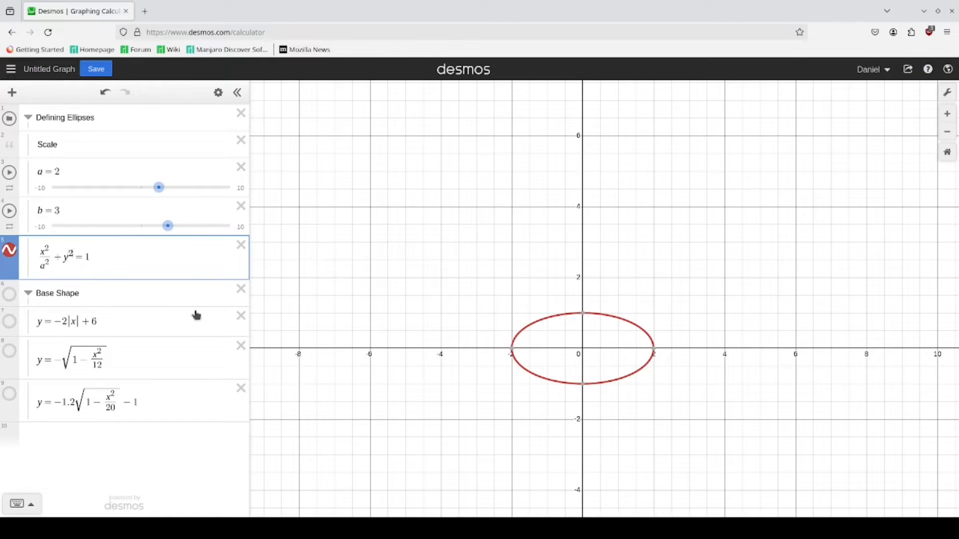
text(/)
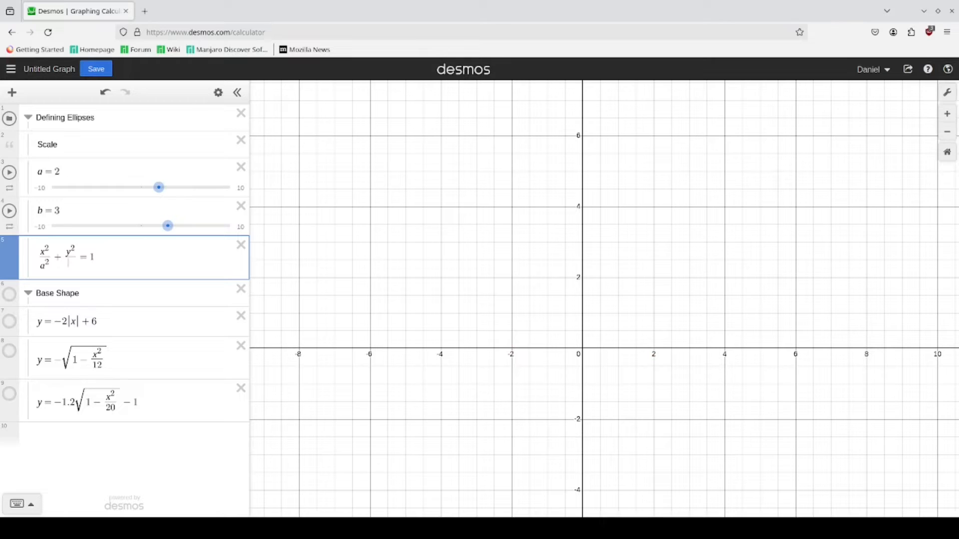
text(b^2)
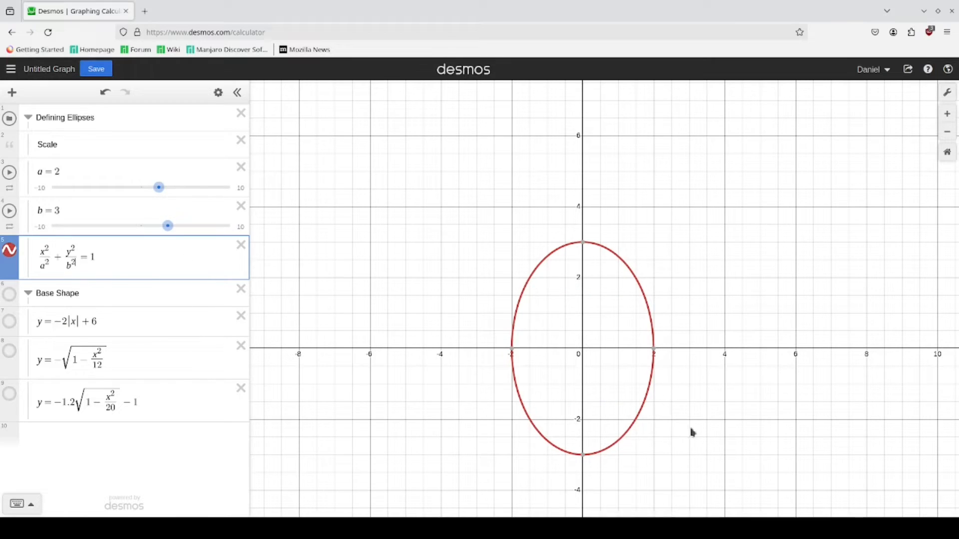
Add a slider s = 1.5 between the b slider and the ellipse equation.
click(84, 210)
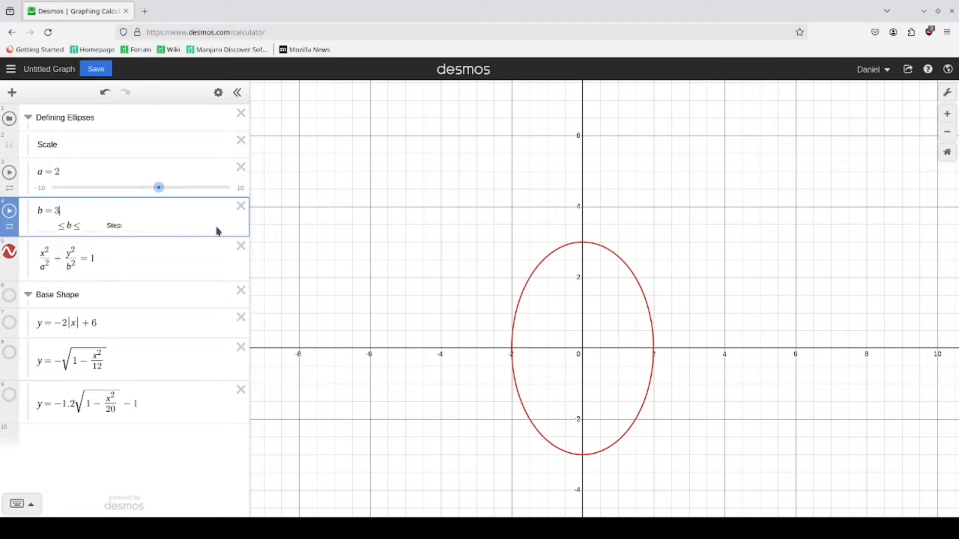
key(Return)
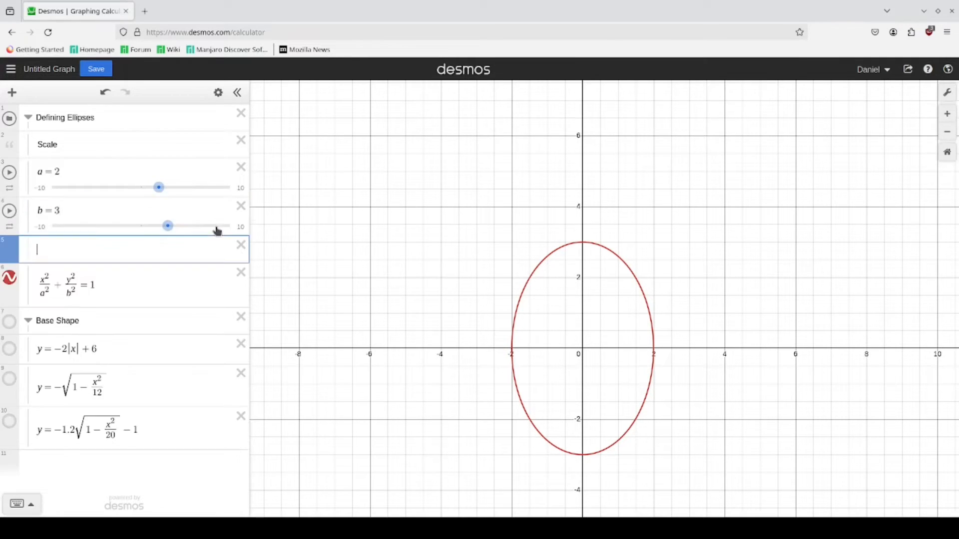
text(s)
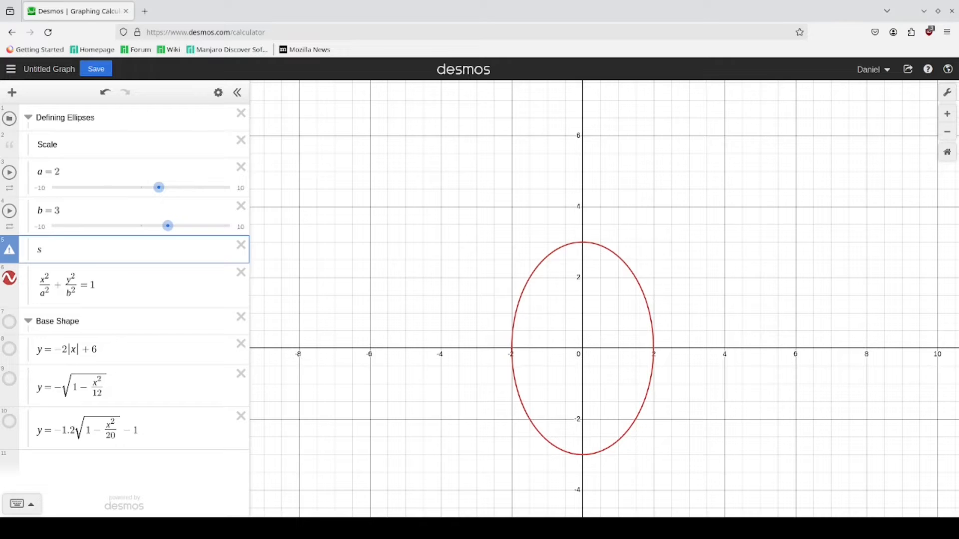
text(=1.5)
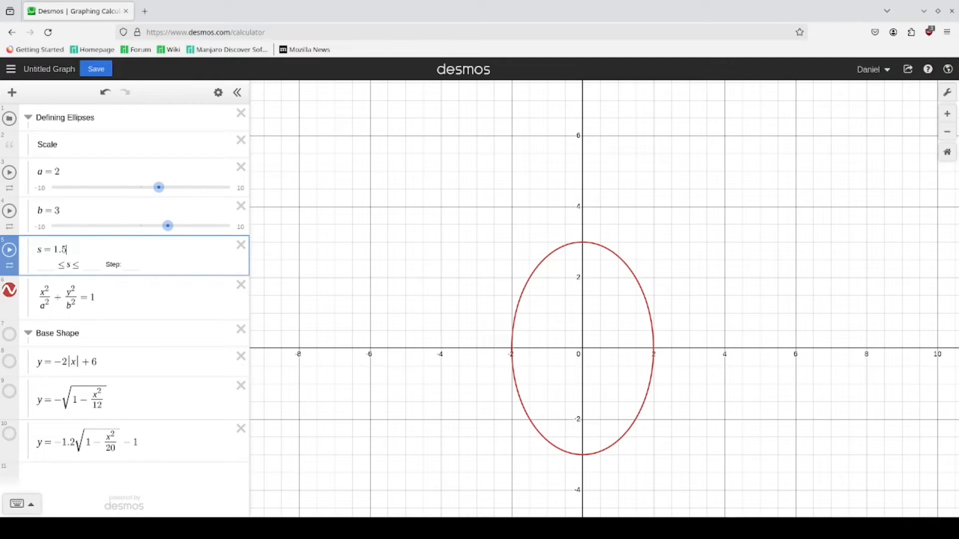
Duplicate the ellipse equation and colour the copy blue.
click(146, 303)
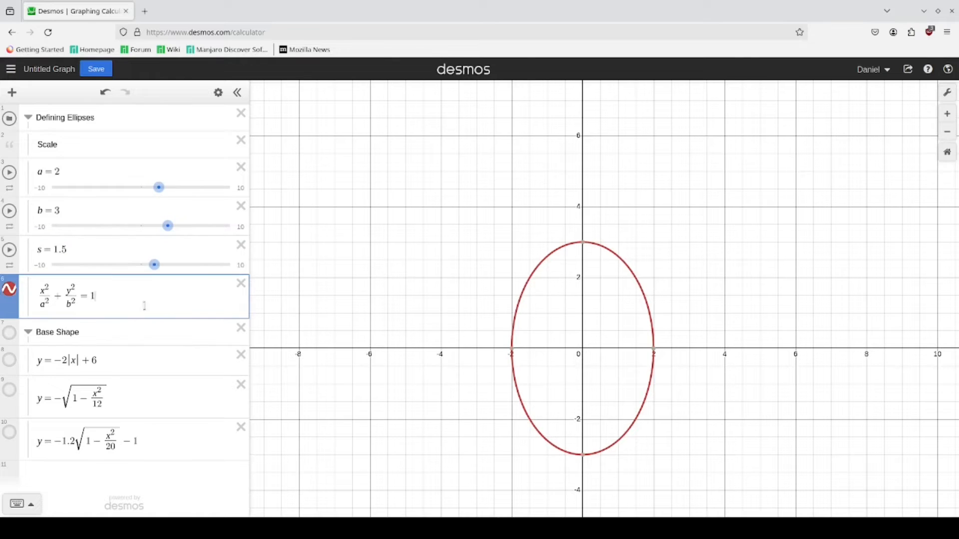
click(218, 92)
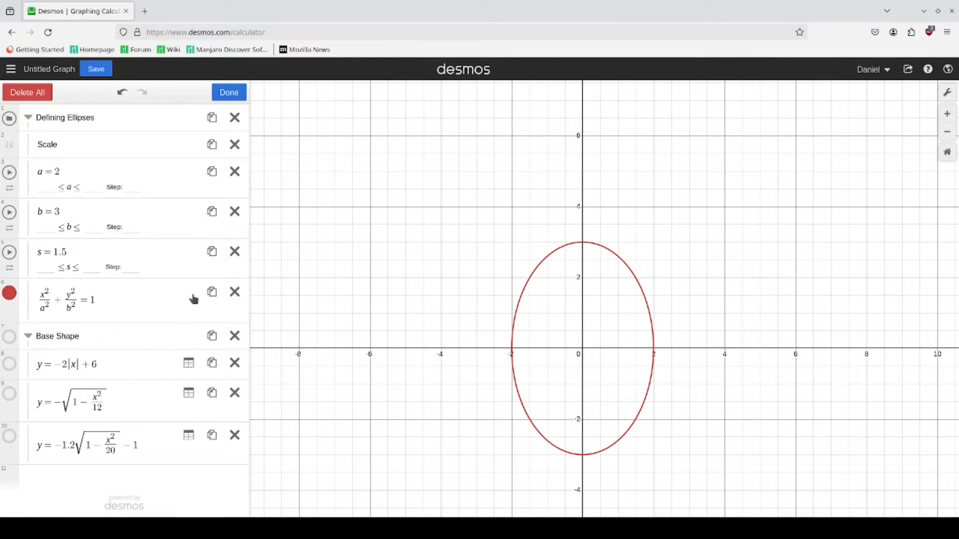
click(212, 292)
click(42, 354)
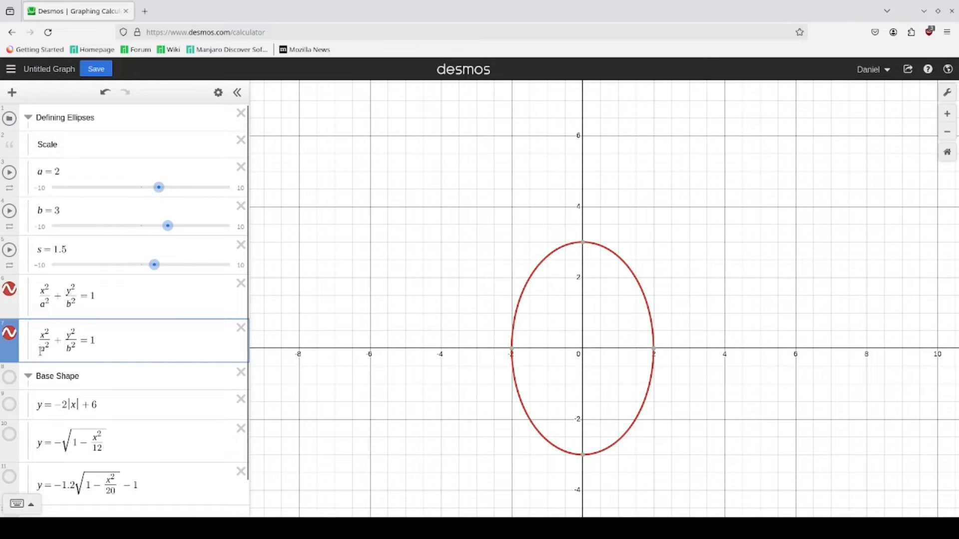
click(218, 93)
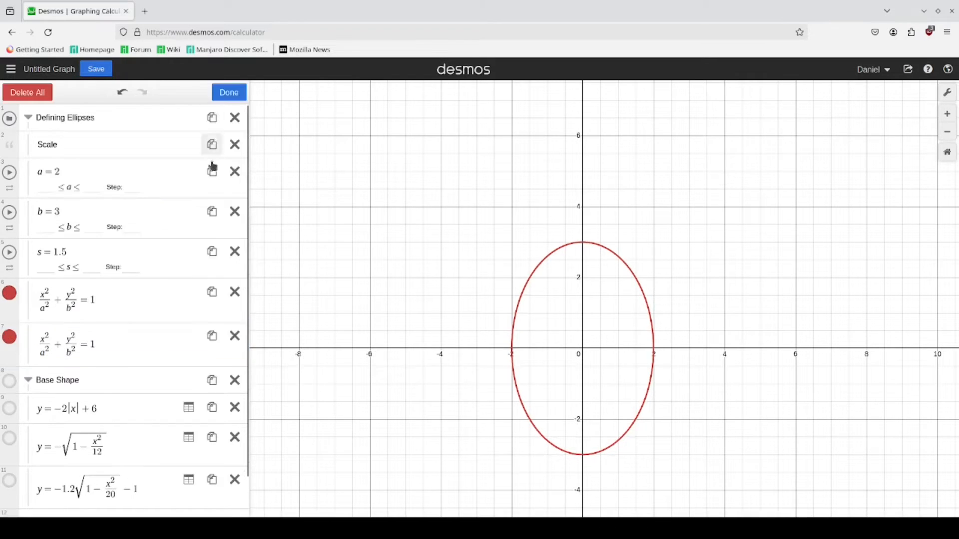
click(15, 339)
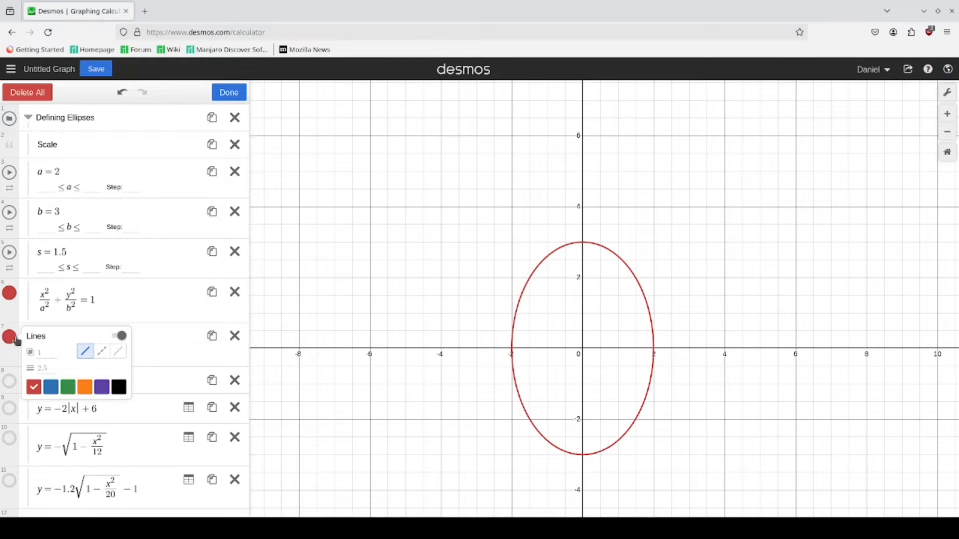
click(51, 387)
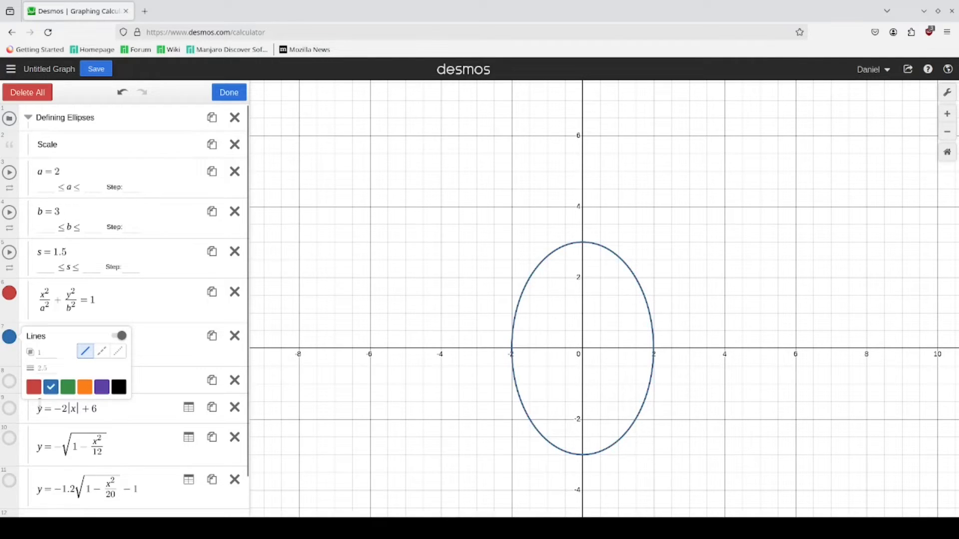
Replace the constant on the blue ellipse equation's right side with s².
click(161, 356)
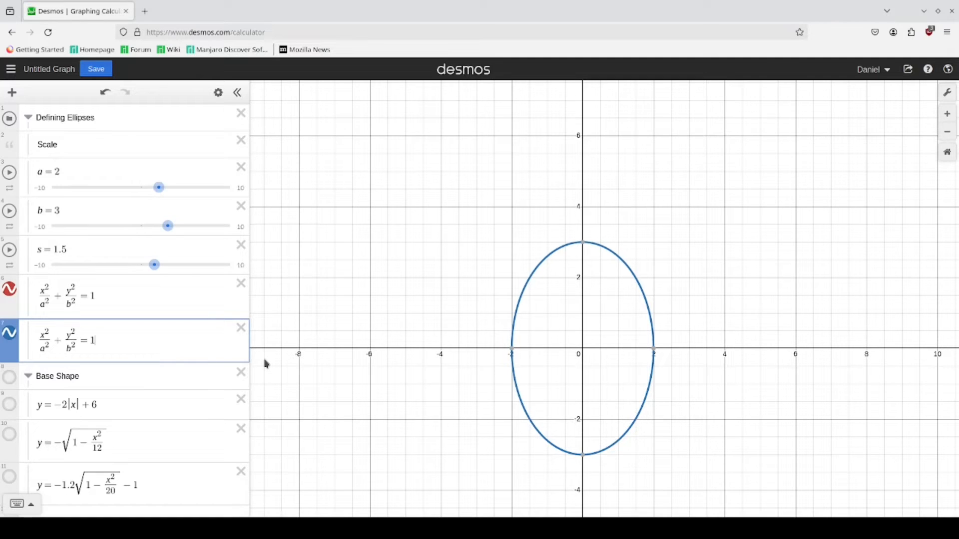
key(BackSpace)
text(s%2)
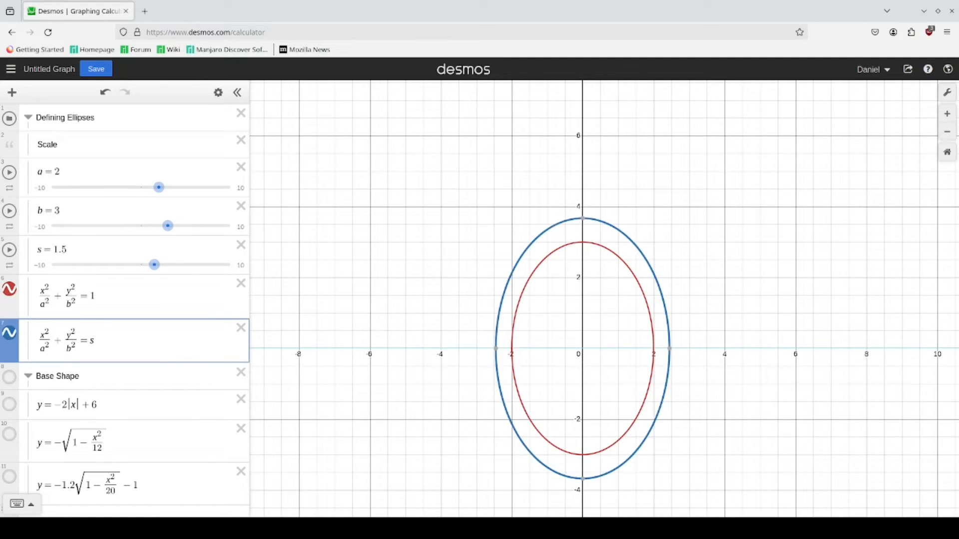
key(BackSpace)
key(BackSpace)
text(^2)
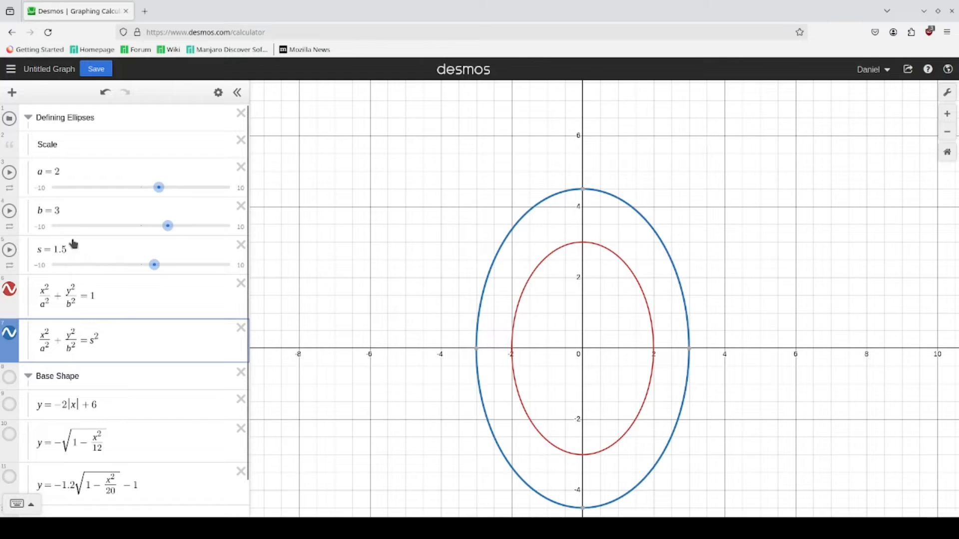
Highlight the scale definition s = 1.5 and the root in the first half-ellipse equation of the Base Shape folder.
click(65, 248)
drag(65, 249, 40, 249)
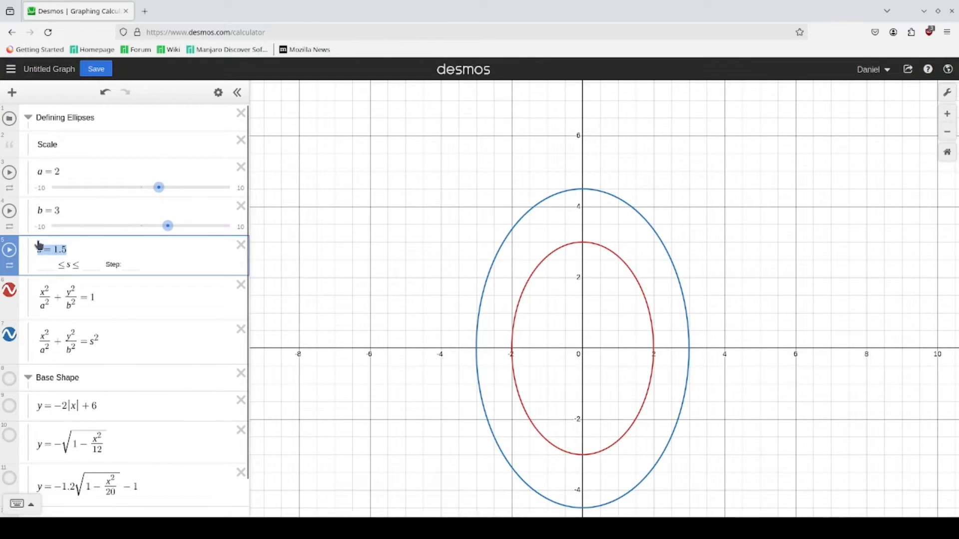
scroll(90, 313, down, 1)
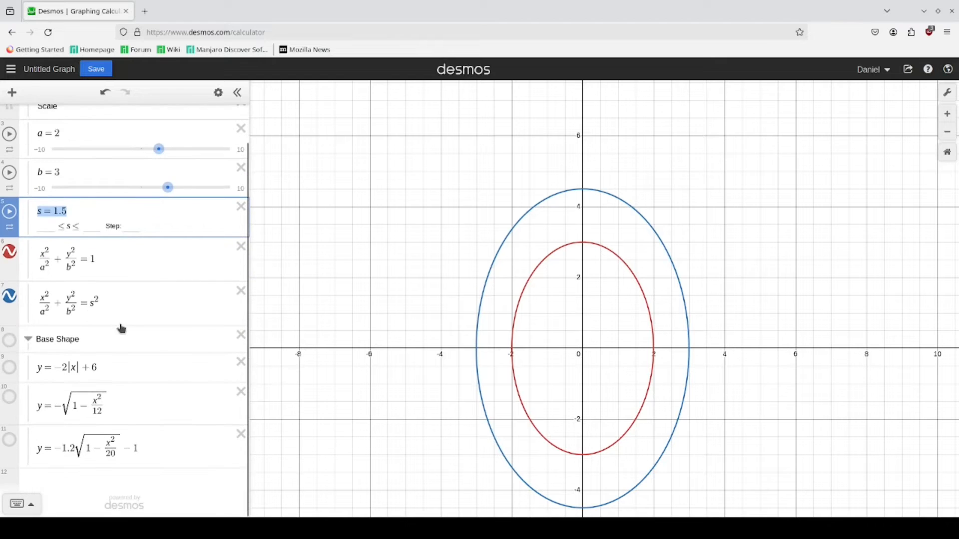
scroll(131, 330, up, 1)
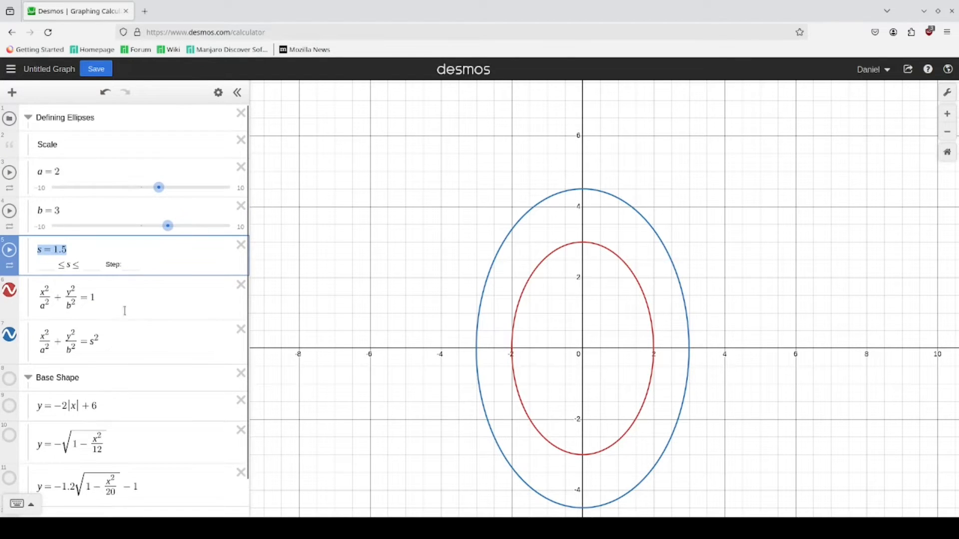
scroll(55, 314, down, 1)
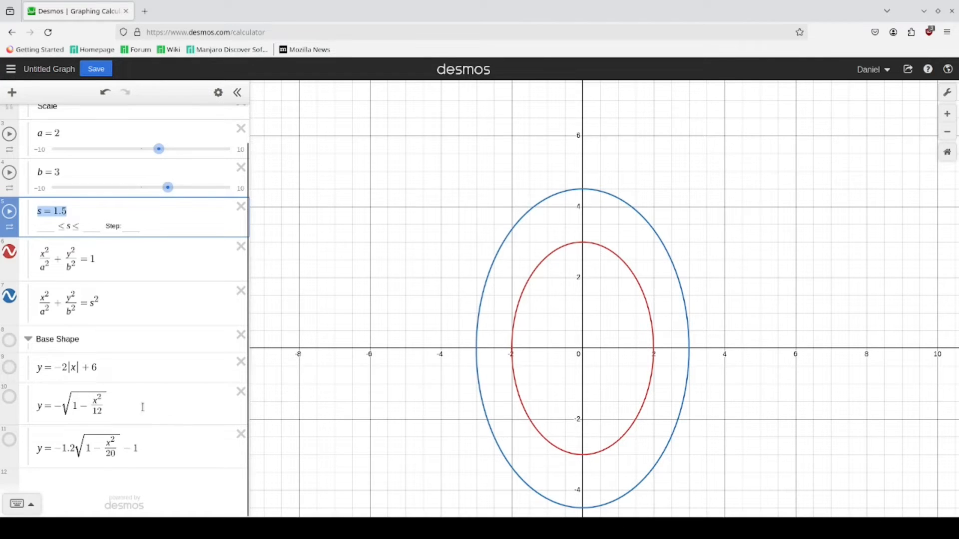
drag(144, 407, 62, 399)
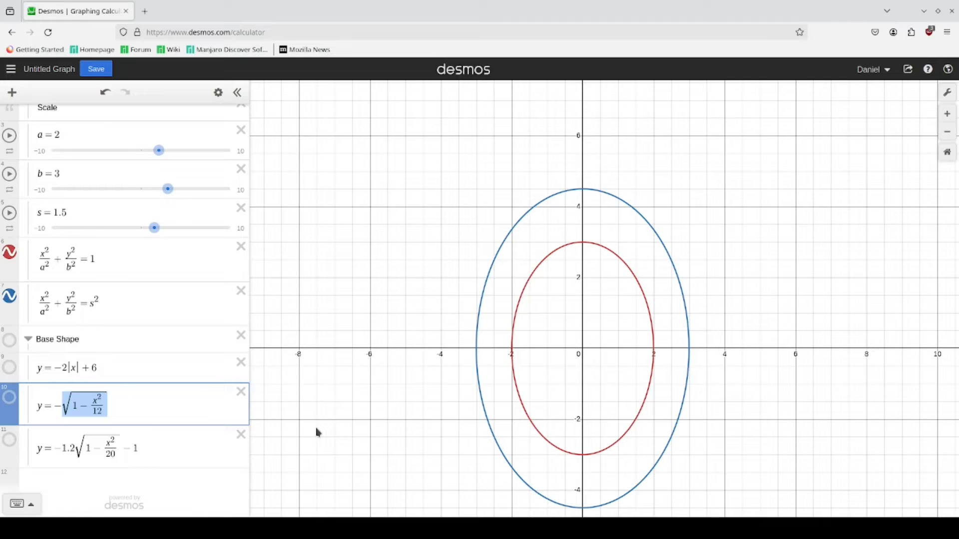
Hide both full ellipses and show only the two half-ellipses of the Base Shape folder, leaving y = −2|x| + 6 hidden.
click(10, 252)
click(10, 296)
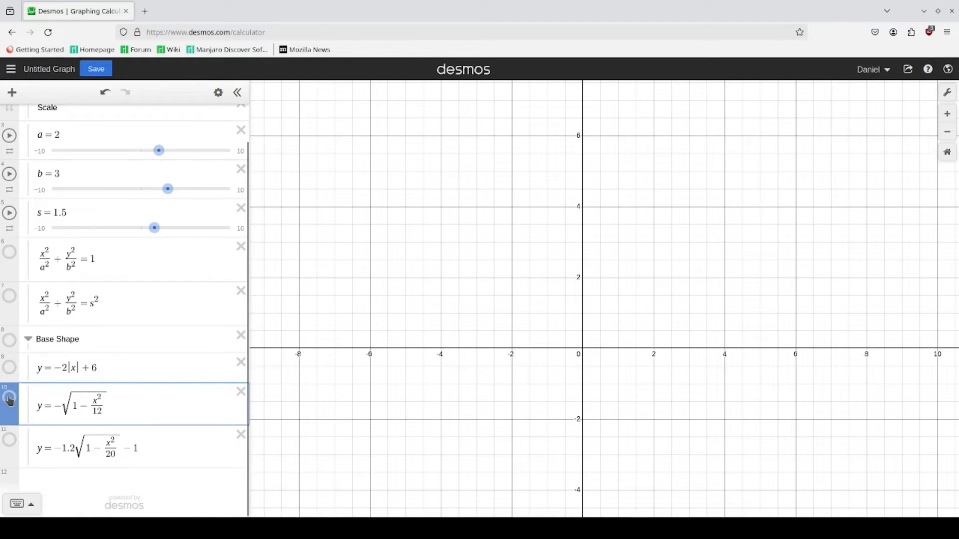
click(9, 340)
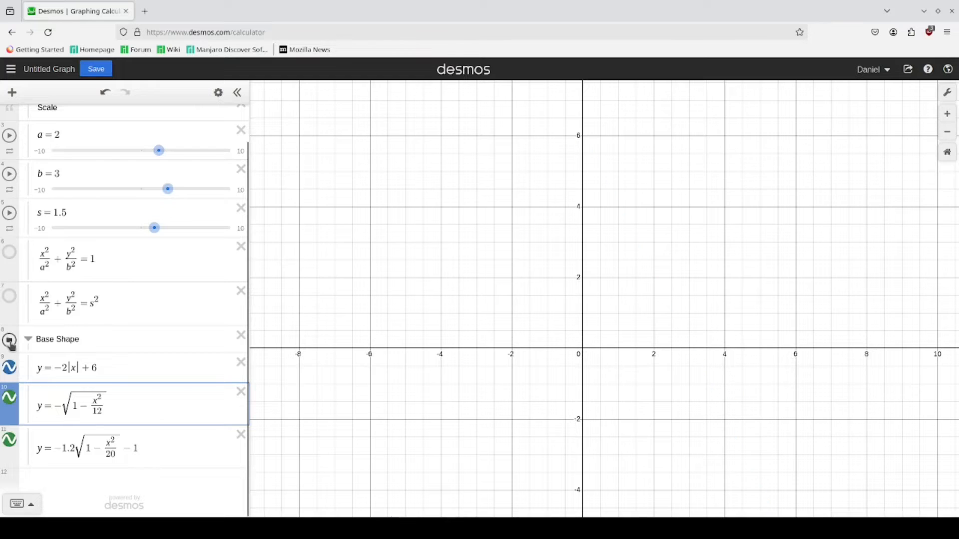
click(9, 367)
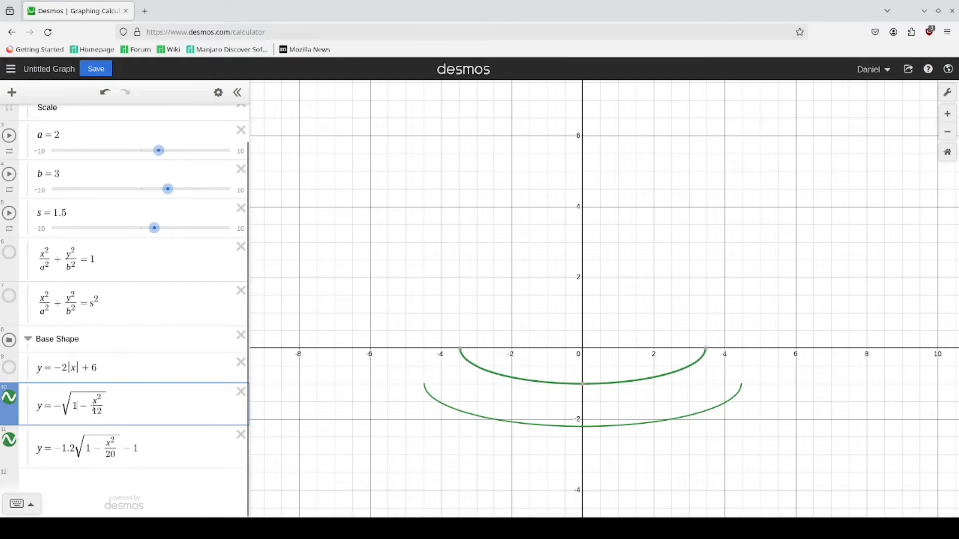
Replace the x² denominator 12 in the first half-ellipse equation with a².
drag(93, 411, 103, 412)
text(4)
text(^2)
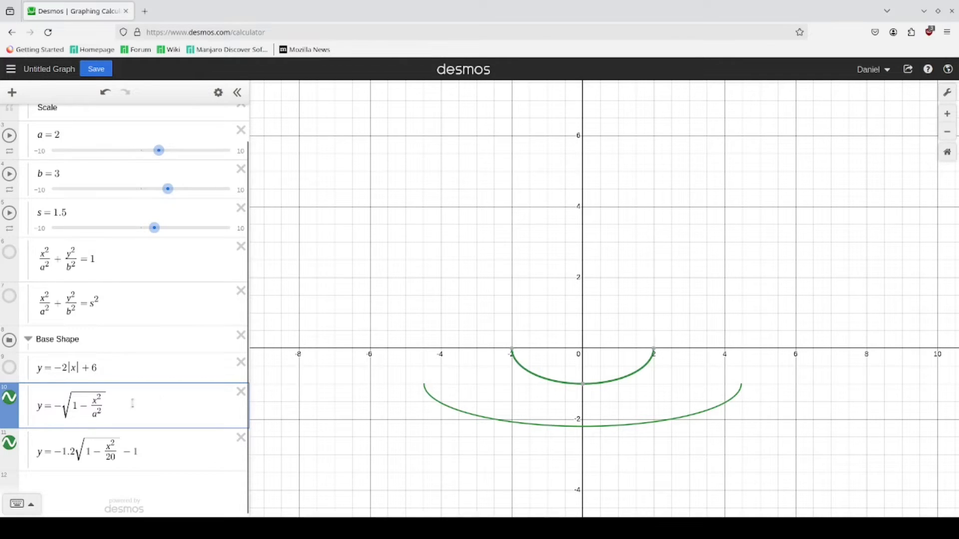
click(120, 254)
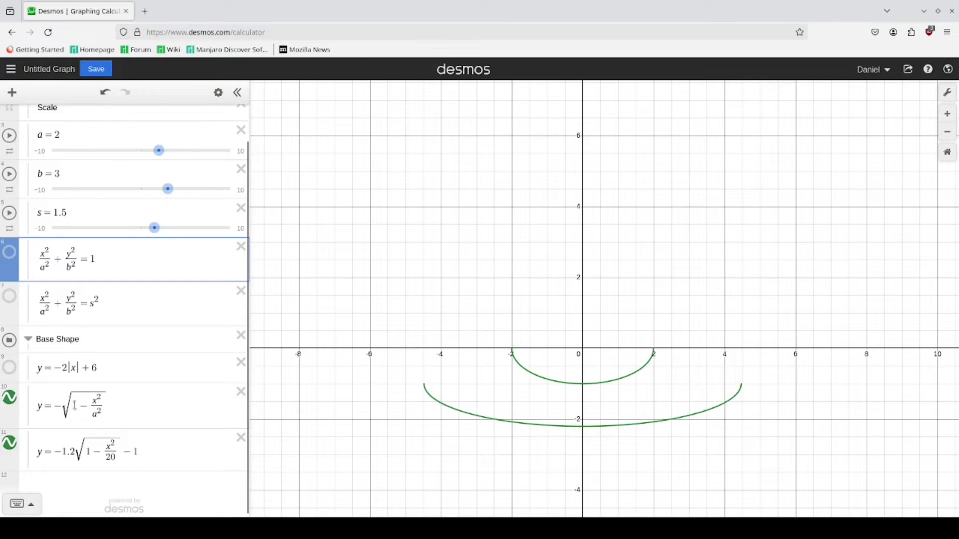
drag(72, 405, 102, 408)
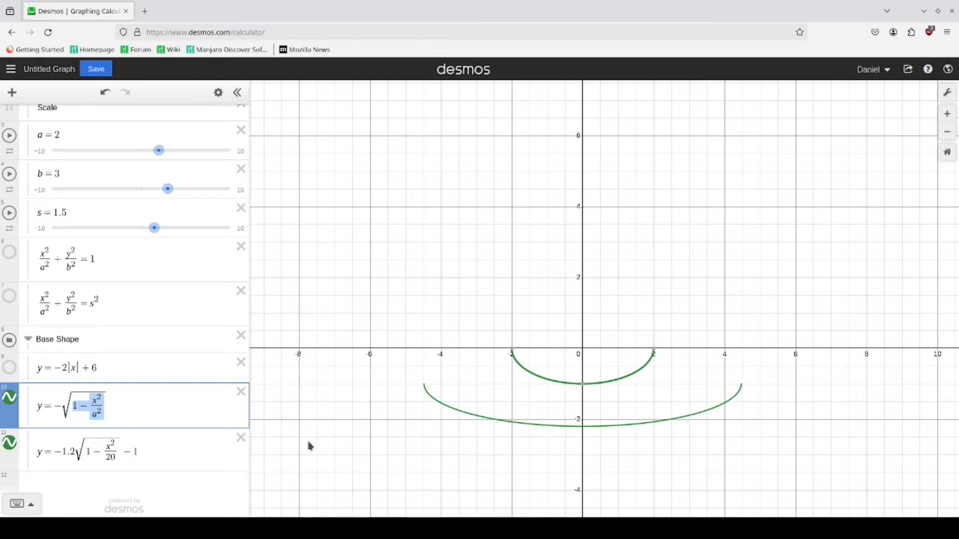
key(BackSpace)
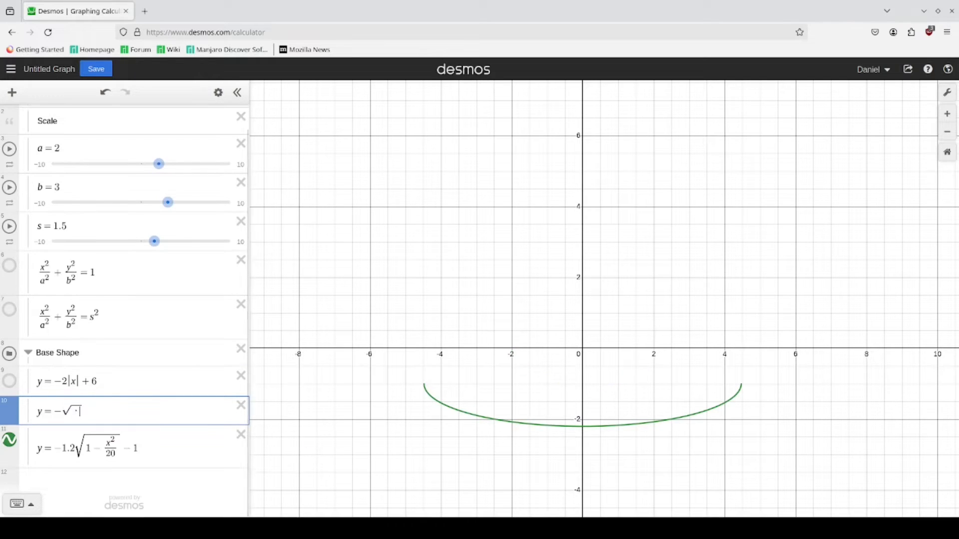
key(ctrl+z)
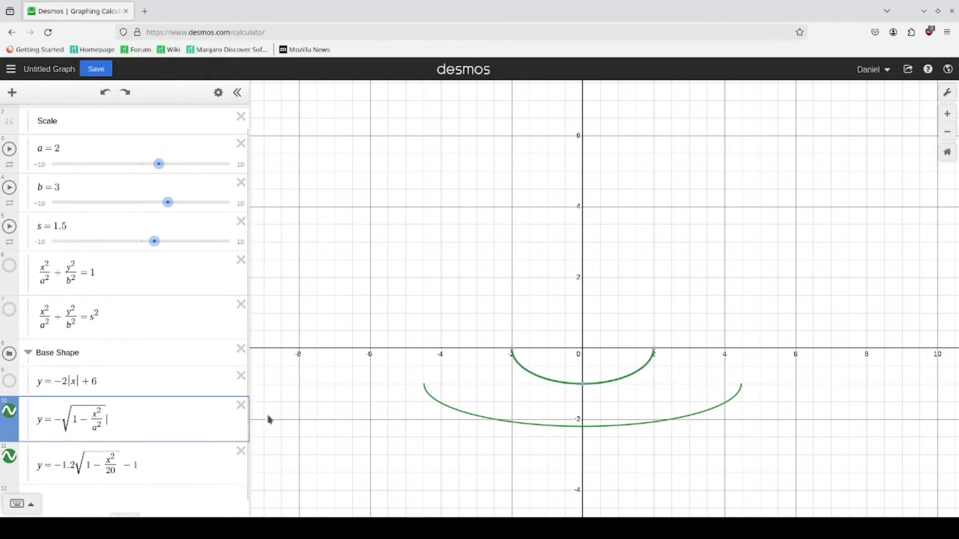
Multiply the root in the first half-ellipse equation by b and toggle the full ellipse x²/a² + y²/b² = 1 on and off for comparison.
click(63, 419)
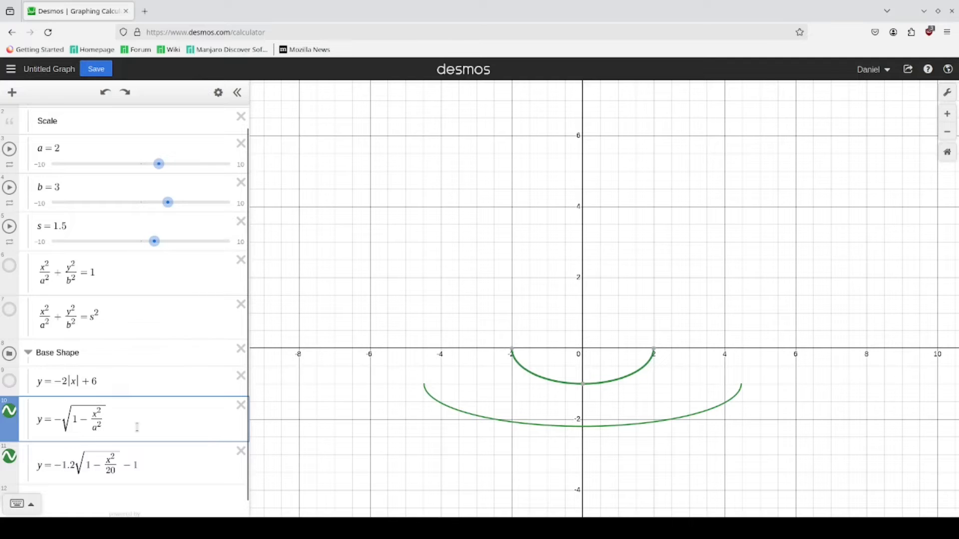
text(b)
click(9, 266)
click(11, 270)
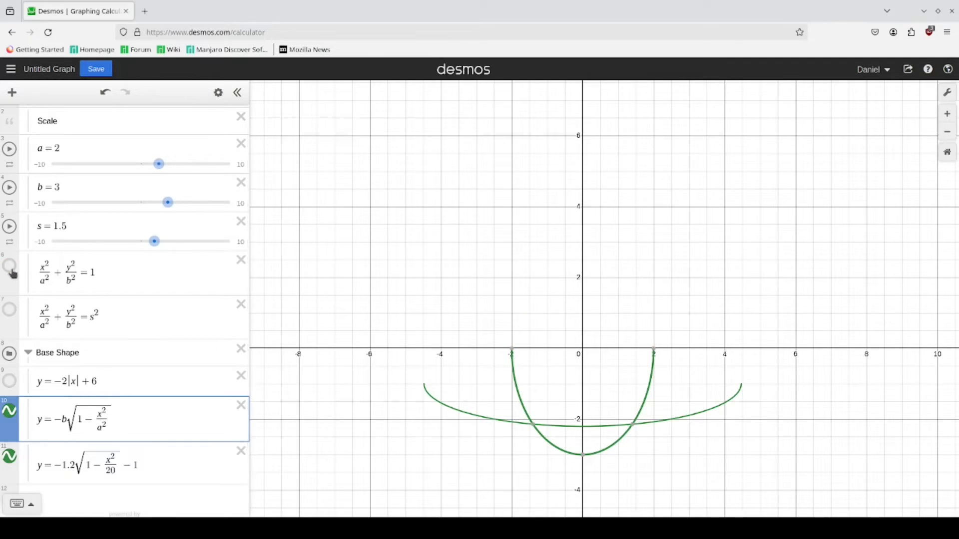
scroll(109, 424, down, 1)
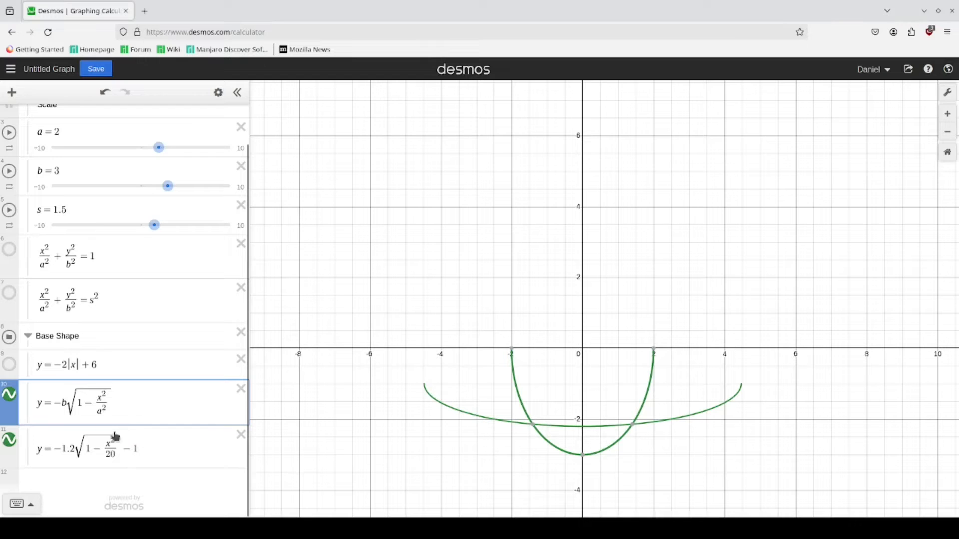
Rework the second half-ellipse equation with s² under the root, b as the multiplier and no −1 shift.
click(91, 447)
key(BackSpace)
text(s^2)
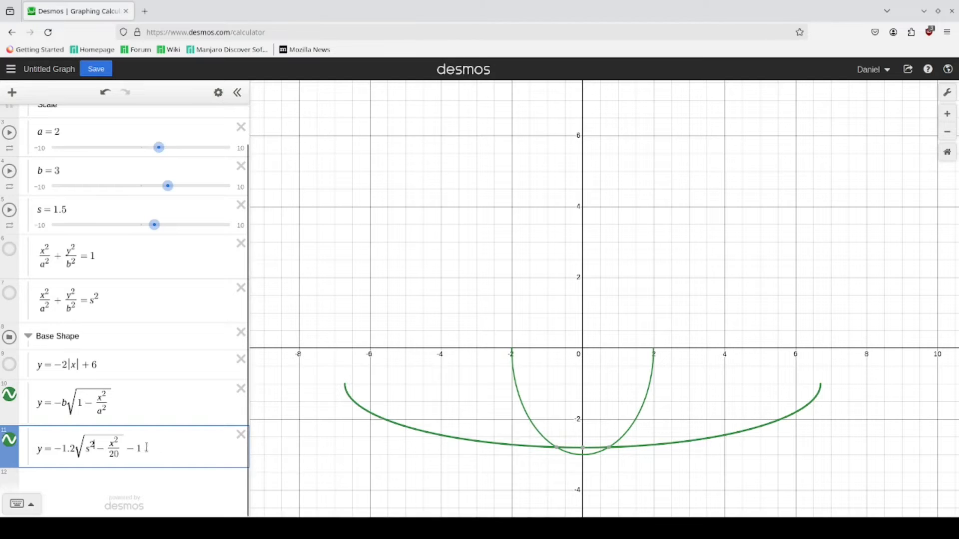
mouse_move(62, 448)
mouse_down()
mouse_move(85, 450)
mouse_move(77, 450)
mouse_up()
text(b)
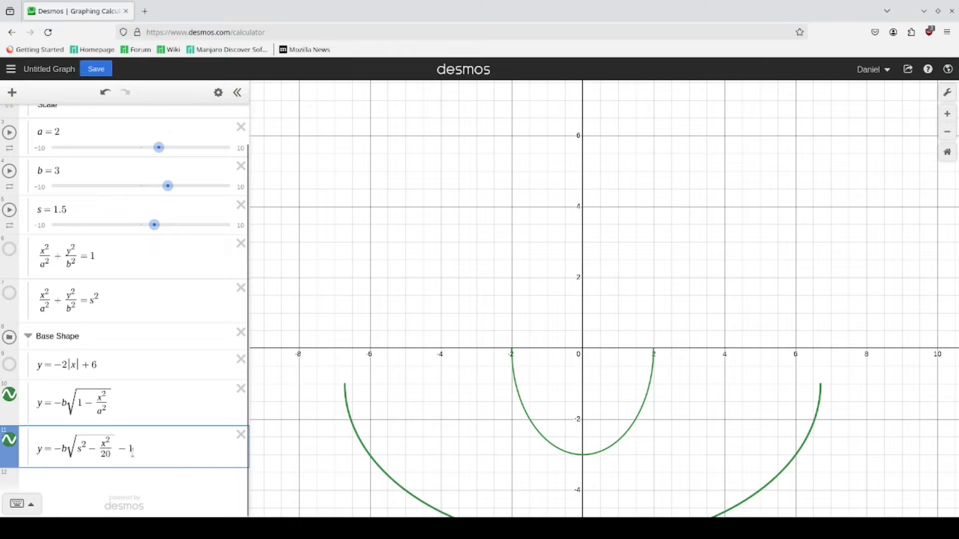
drag(136, 451, 119, 451)
key(BackSpace)
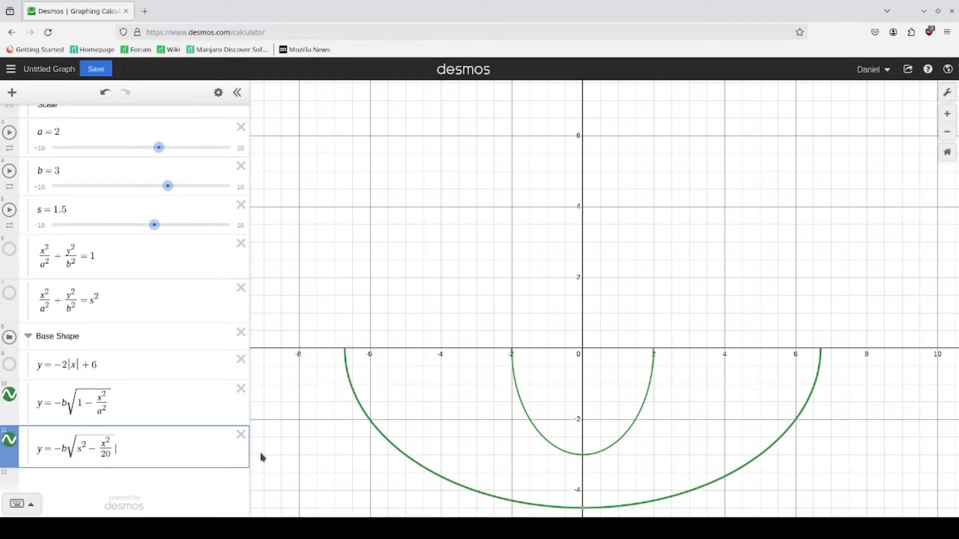
Replace the x² denominator 20 in the second half-ellipse equation with a².
drag(102, 456, 111, 456)
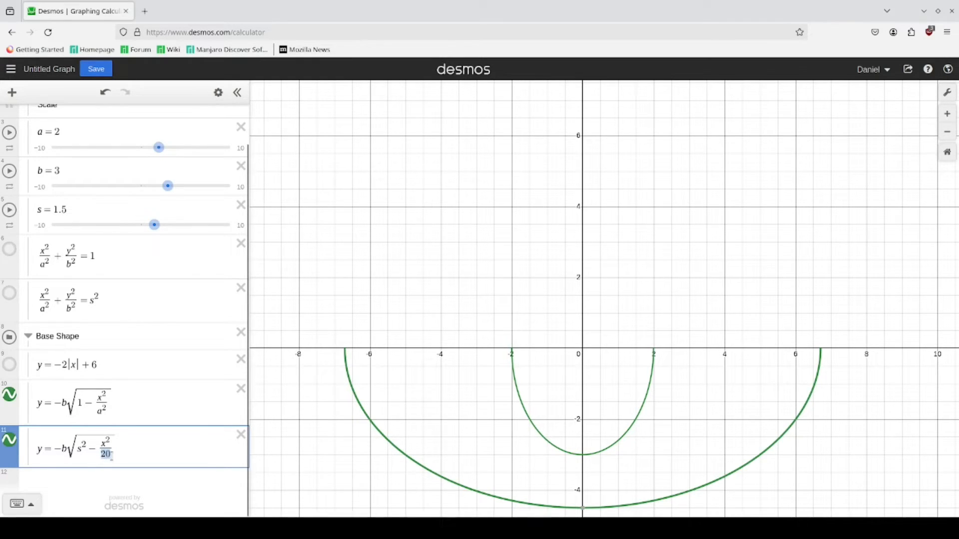
text(b^2)
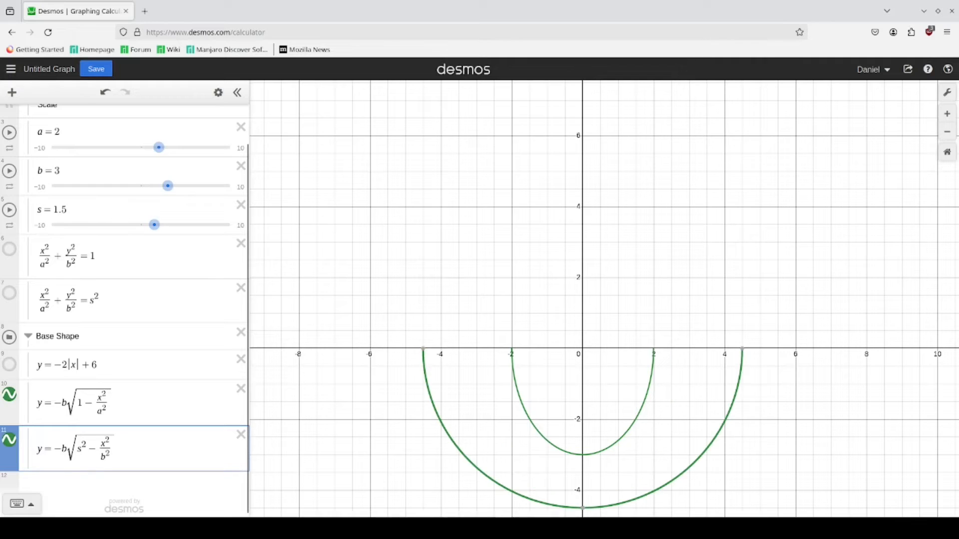
key(BackSpace)
key(BackSpace)
text(a^2)
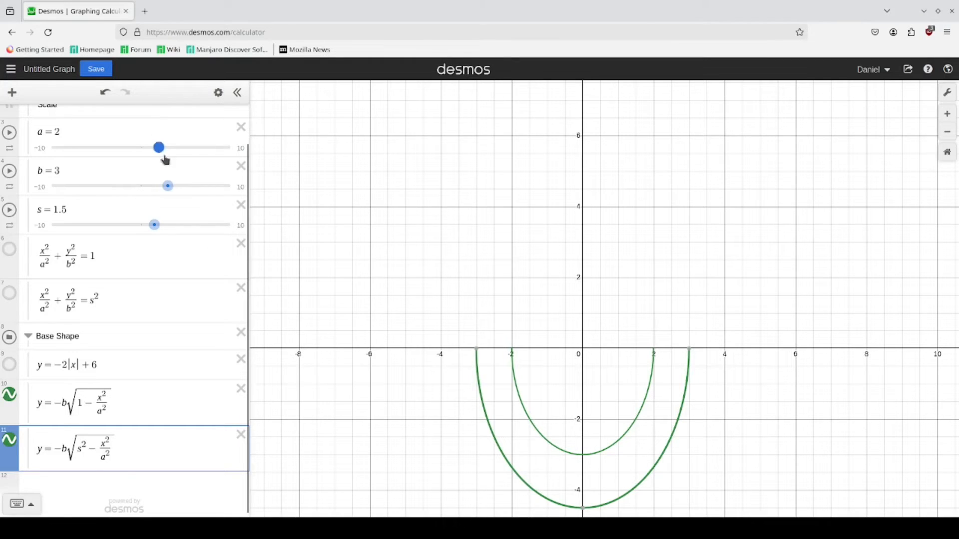
Widen both half-ellipses by raising the slider value of a to 3.9.
scroll(159, 145, up, 1)
drag(159, 148, 173, 144)
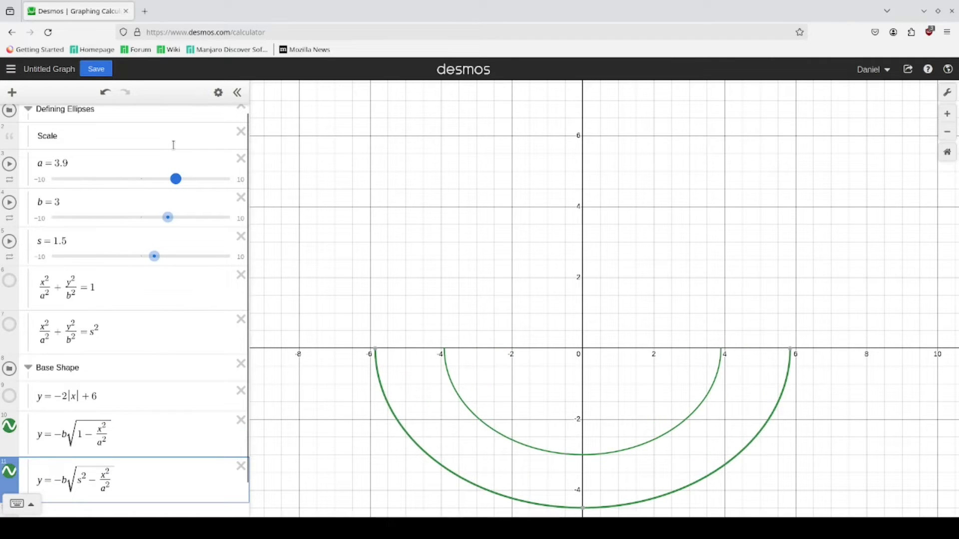
drag(173, 145, 174, 145)
scroll(745, 396, down, 1)
drag(782, 429, 675, 394)
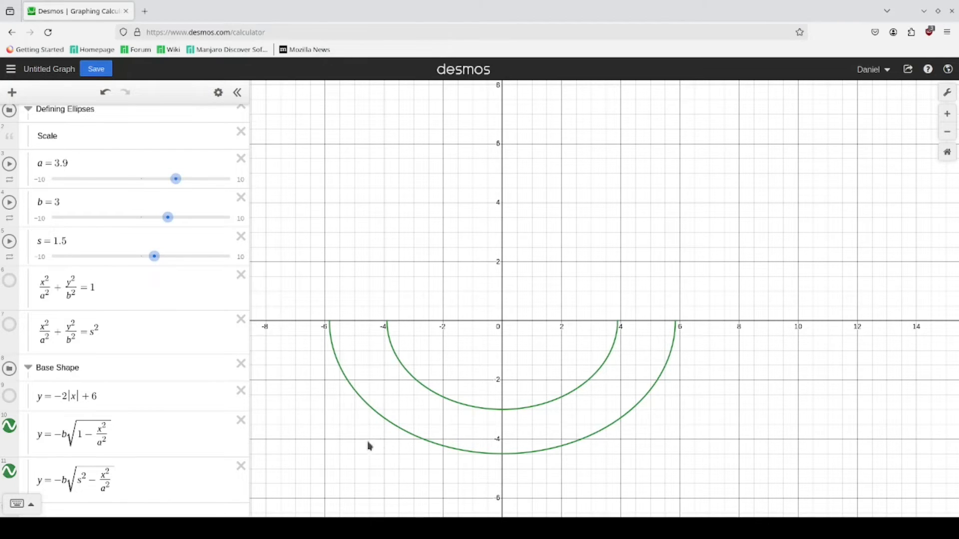
Show the absolute value graph y = −2|x| + 6 again and highlight its curve.
click(10, 396)
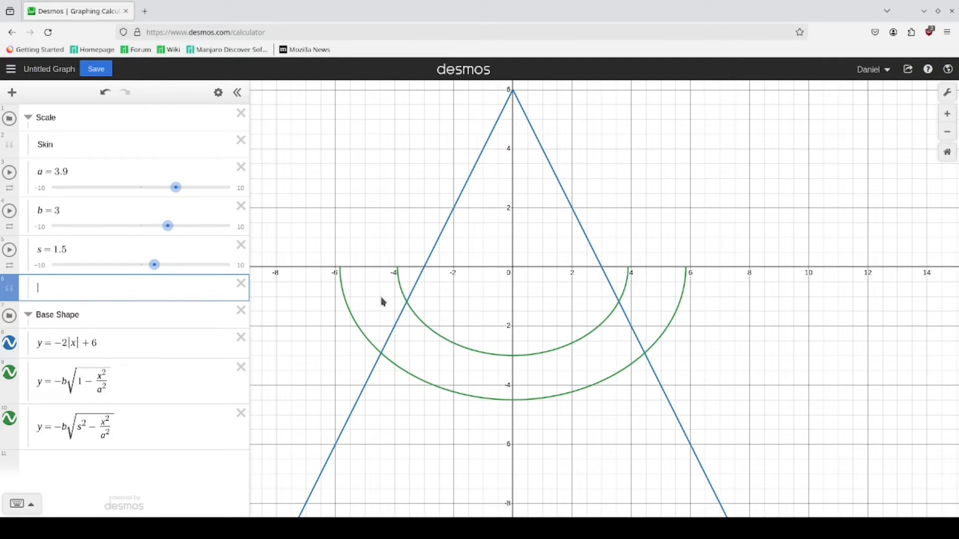
click(482, 156)
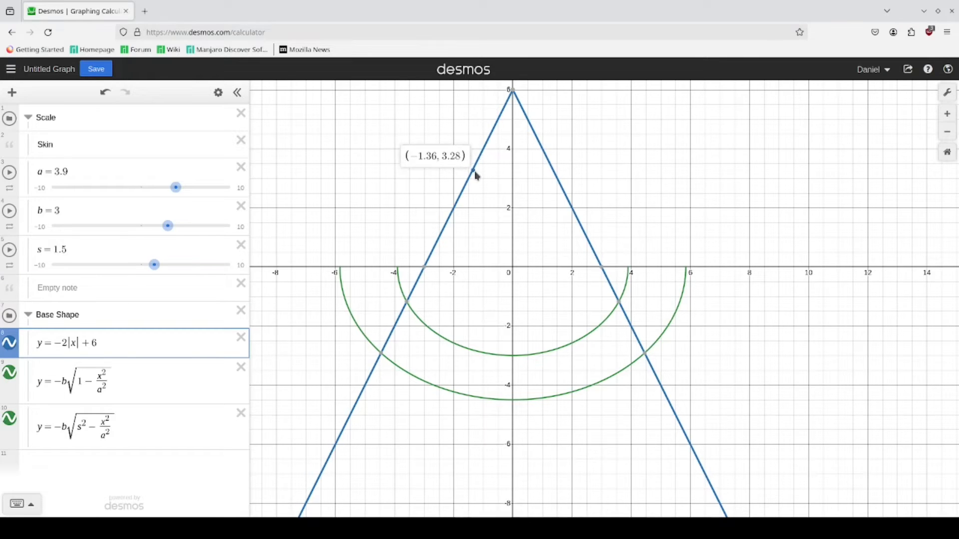
click(640, 175)
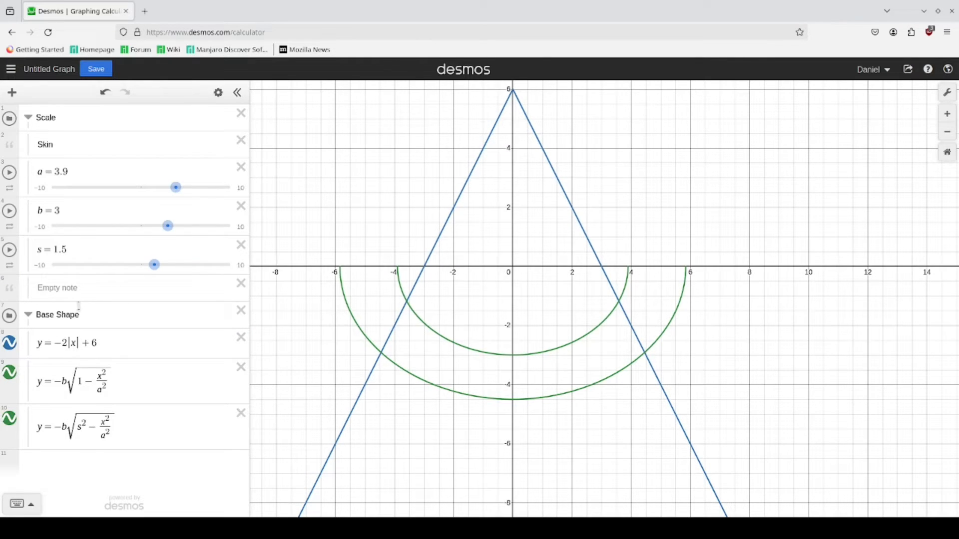
Title the empty note Triangle, define h = 6 below it and use h as the constant in the absolute value equation.
click(98, 293)
text(Triangle)
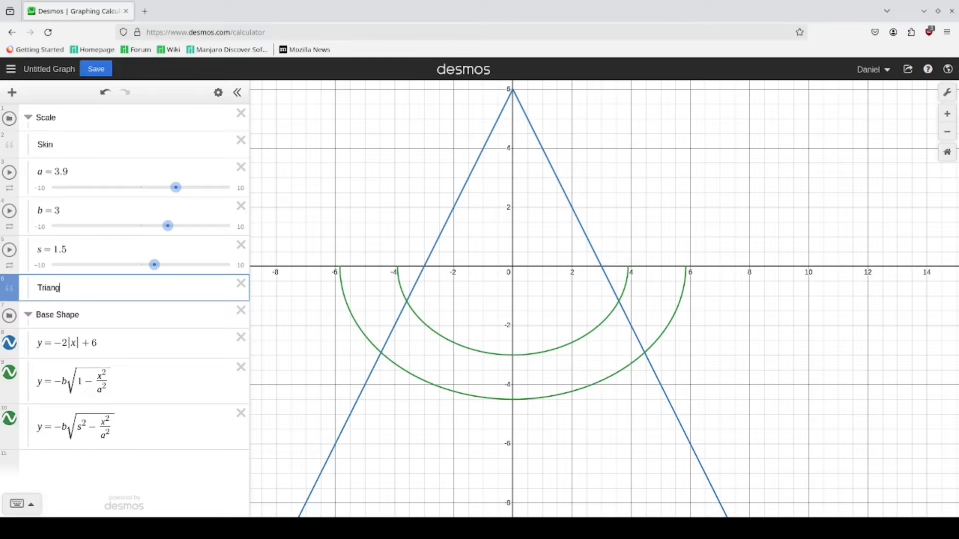
key(Return)
text(h )
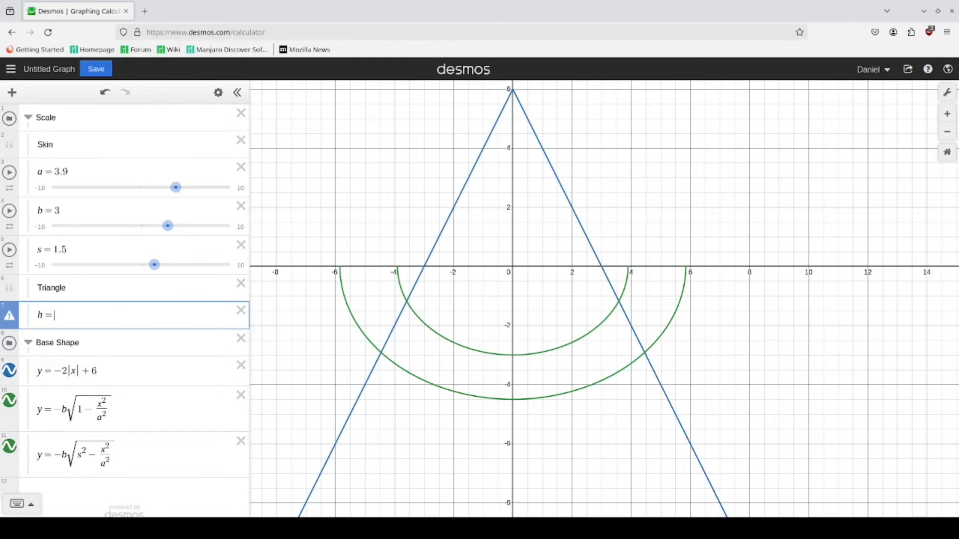
text(= 6)
click(93, 387)
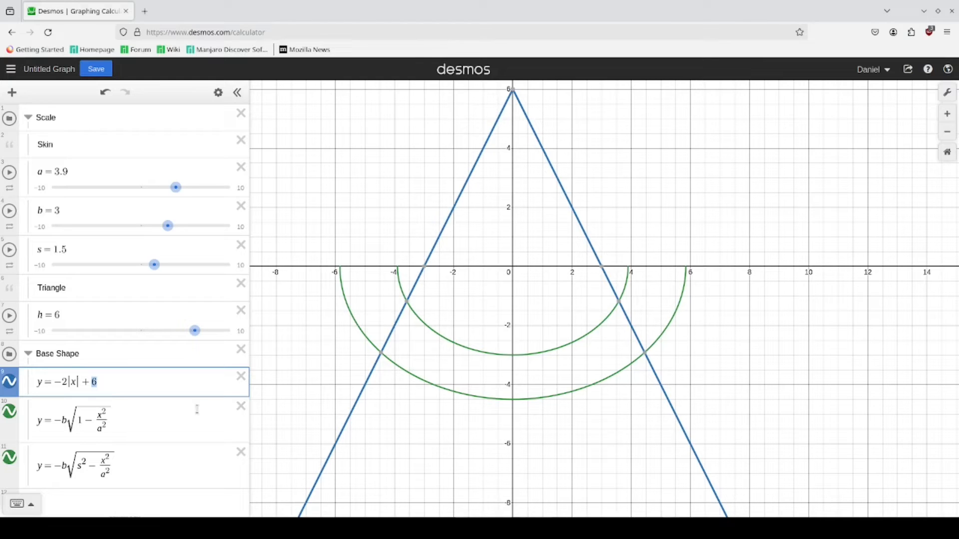
text(h)
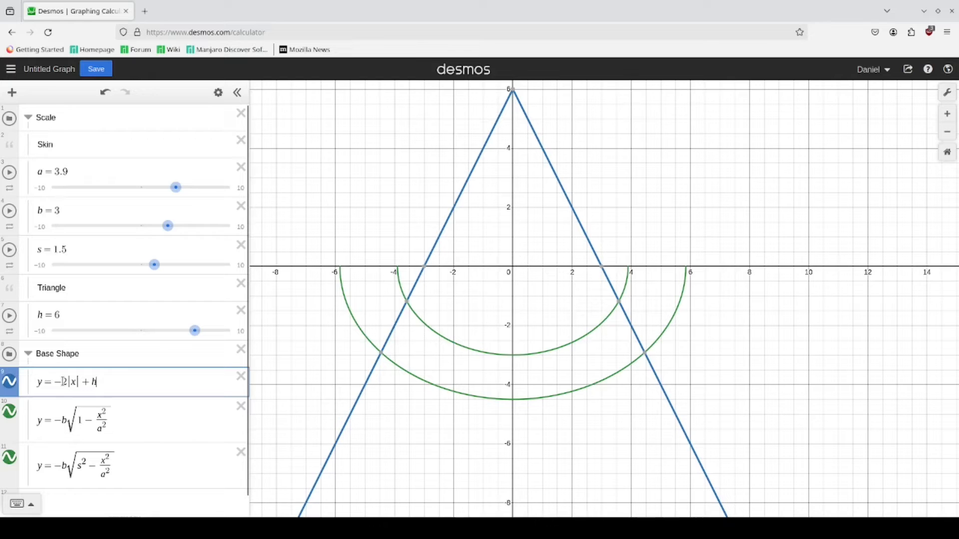
Define k = 2 below h and replace the factor 2 in the absolute value equation with k.
click(102, 316)
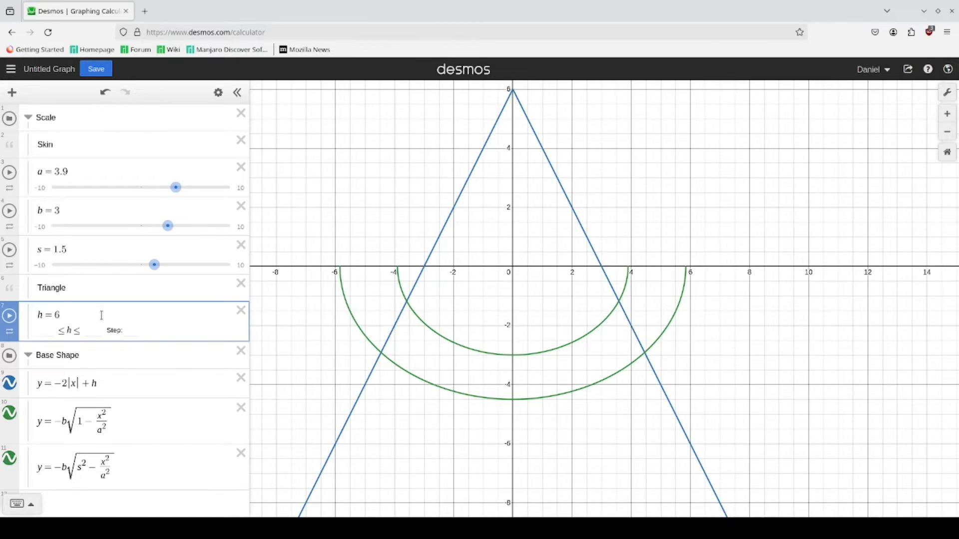
key(Return)
text(k)
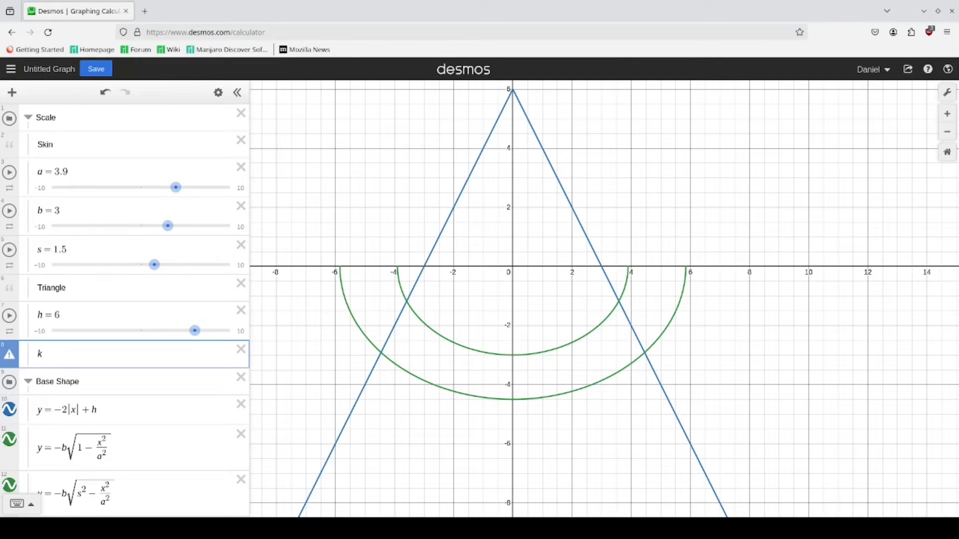
text(=2)
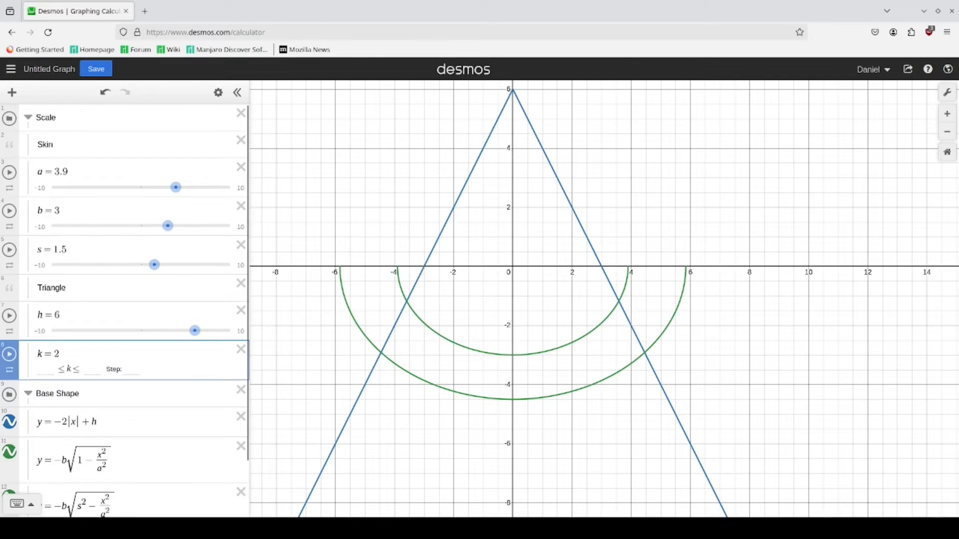
scroll(150, 320, down, 2)
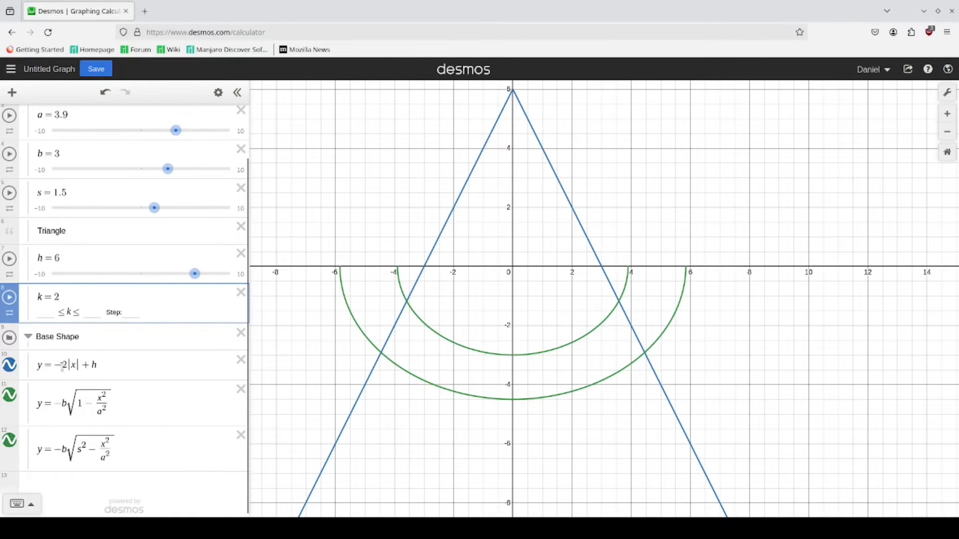
double_click(63, 365)
text(k)
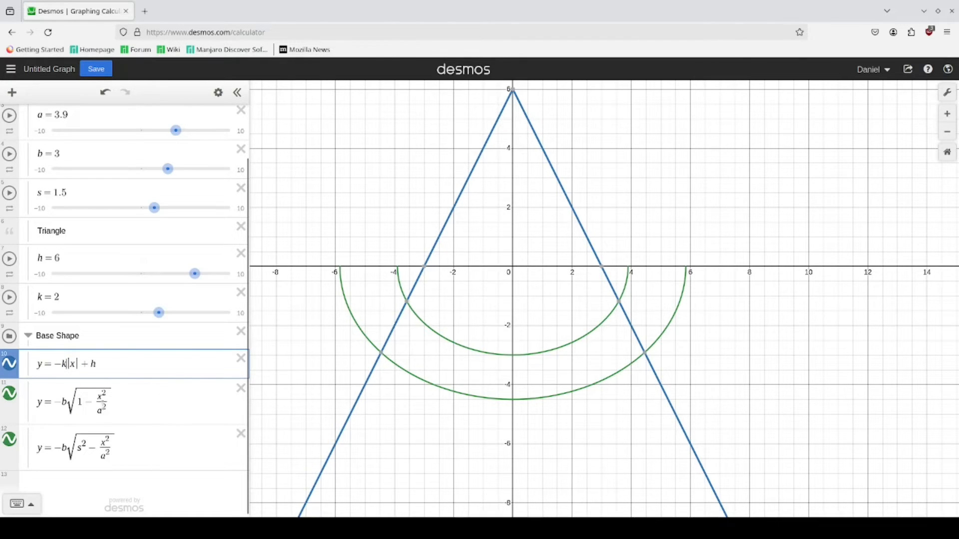
Test the triangle height by sliding h to 6.6, and set h back to 6.
drag(195, 276, 201, 280)
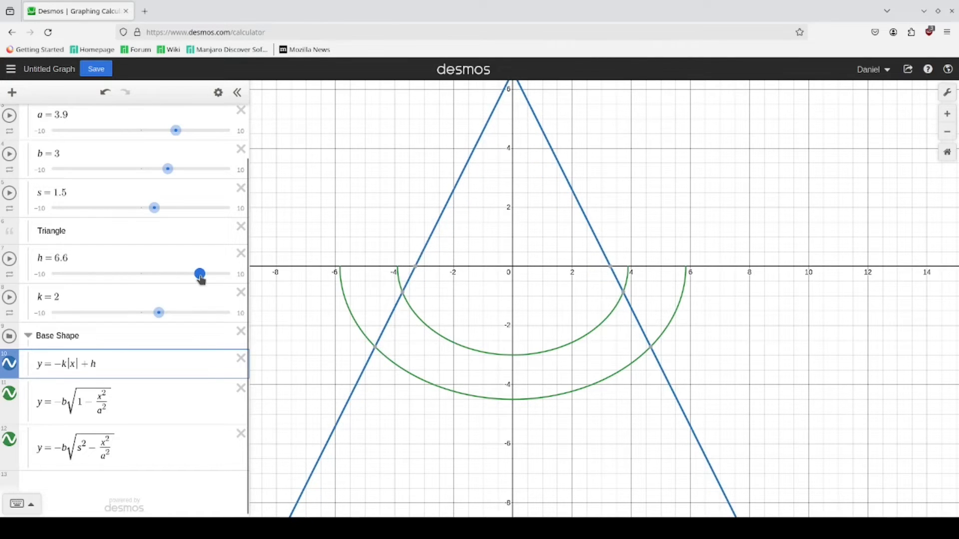
drag(693, 335, 688, 386)
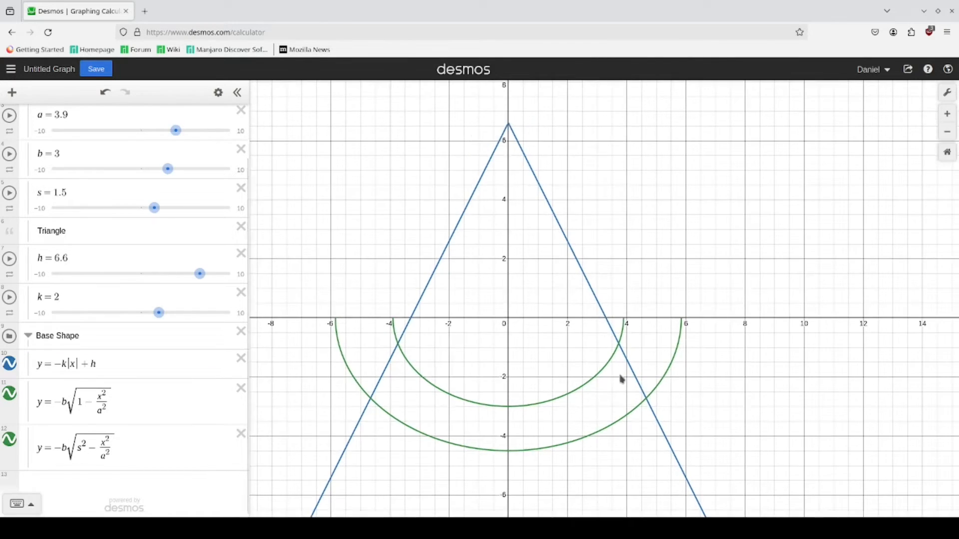
click(74, 257)
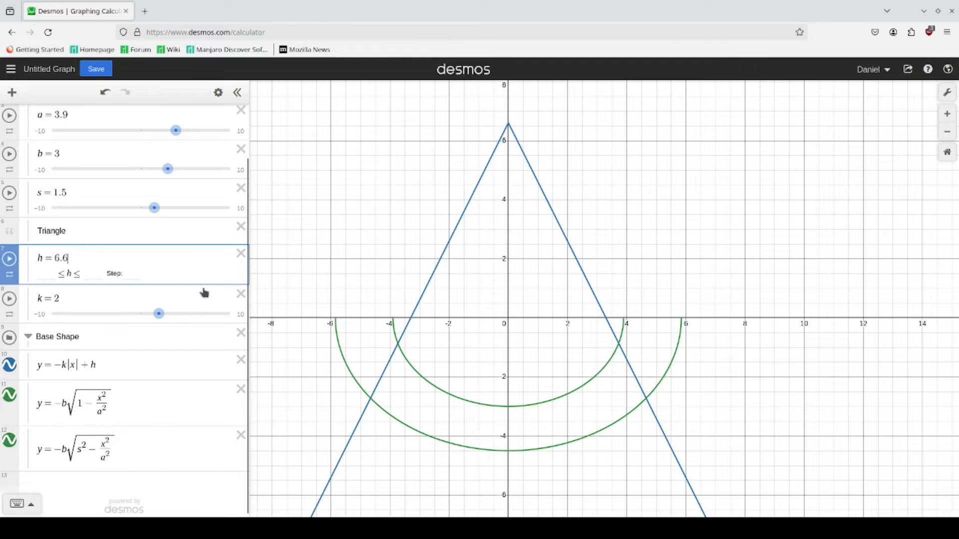
key(BackSpace)
key(BackSpace)
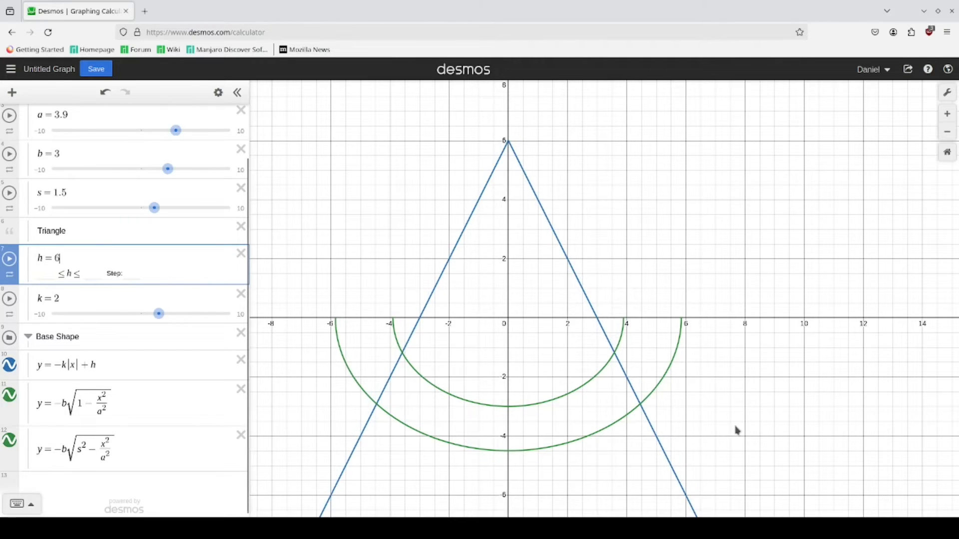
Examine the points where the inner half-ellipse crosses both sides of the absolute value graph.
drag(734, 428, 699, 362)
scroll(133, 425, down, 1)
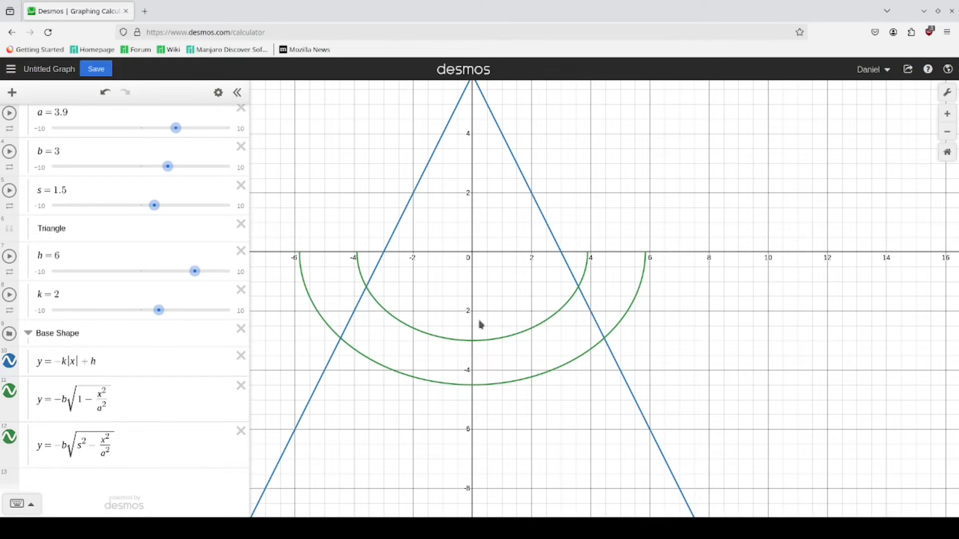
click(369, 291)
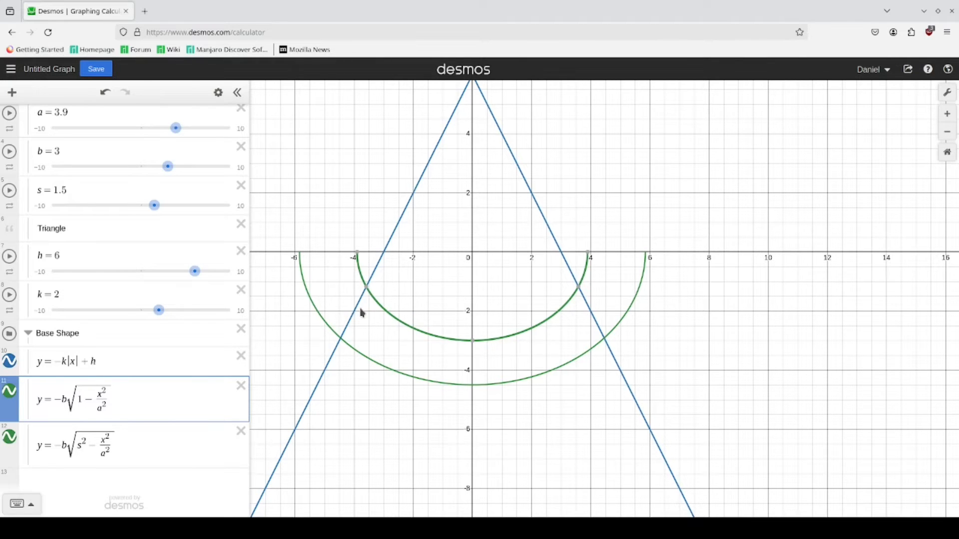
scroll(360, 312, up, 3)
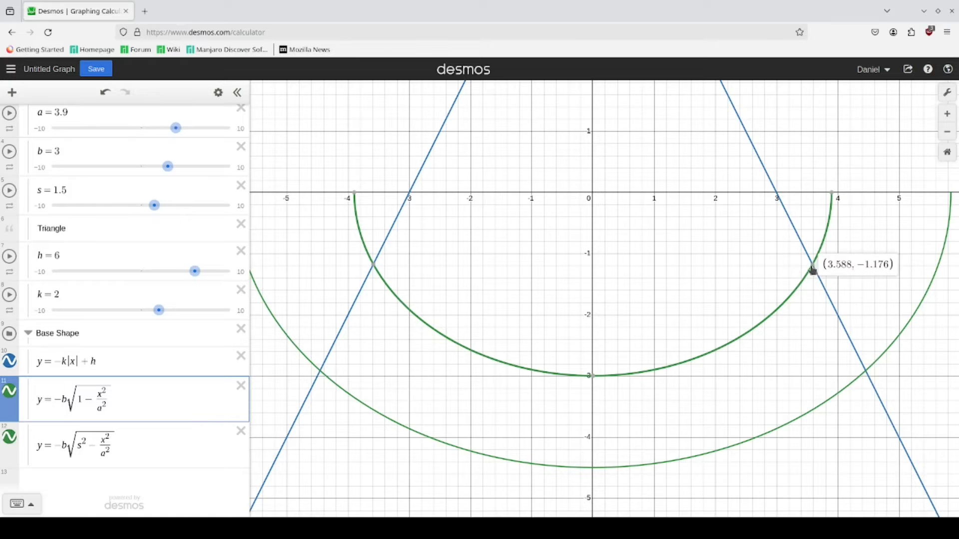
scroll(554, 374, down, 2)
scroll(553, 371, down, 1)
drag(781, 357, 770, 364)
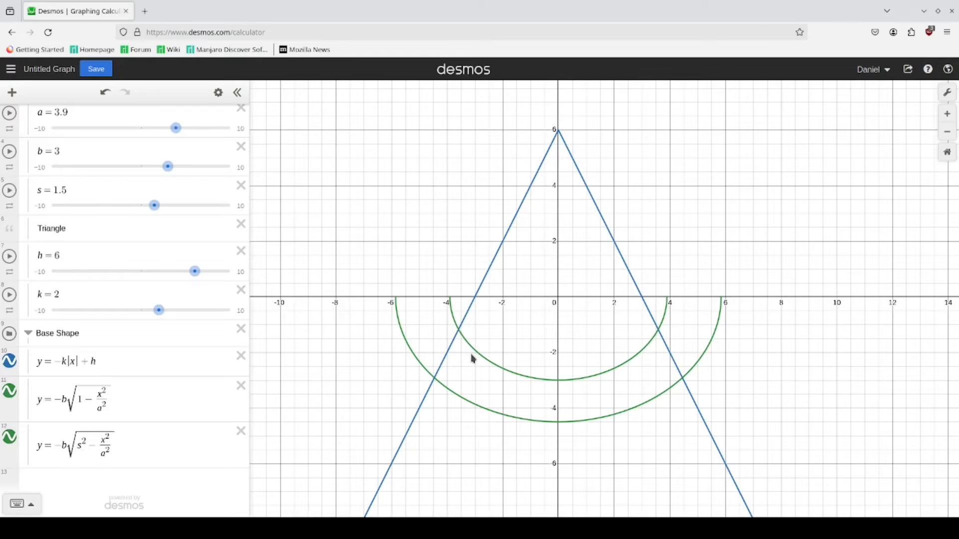
scroll(448, 362, up, 2)
click(467, 325)
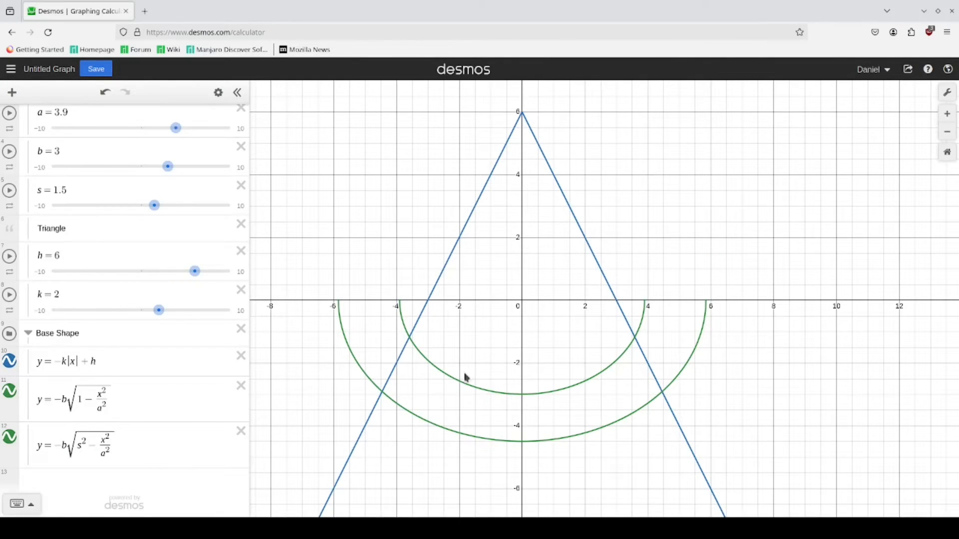
click(475, 385)
mouse_move(411, 341)
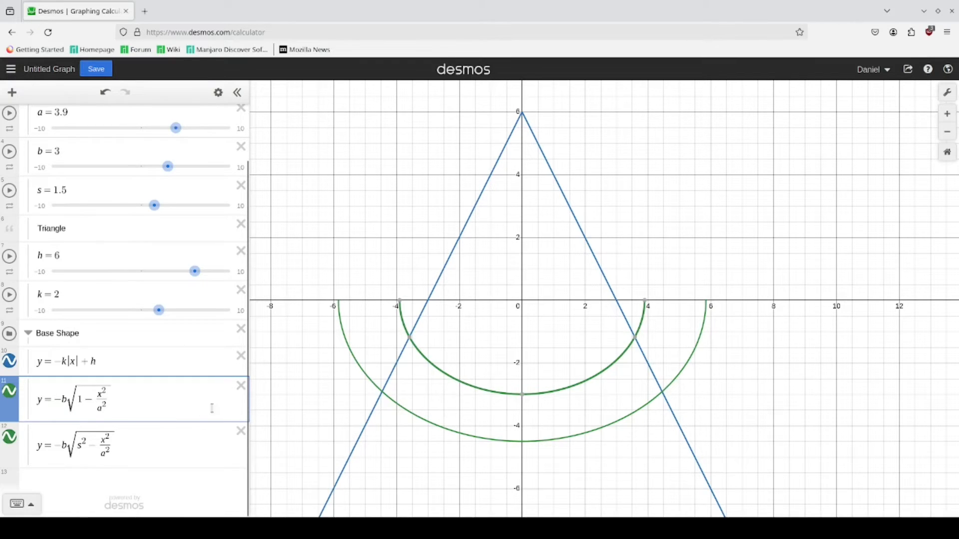
Highlight the equation y = −k|x| + h and hide both half-ellipses.
click(470, 214)
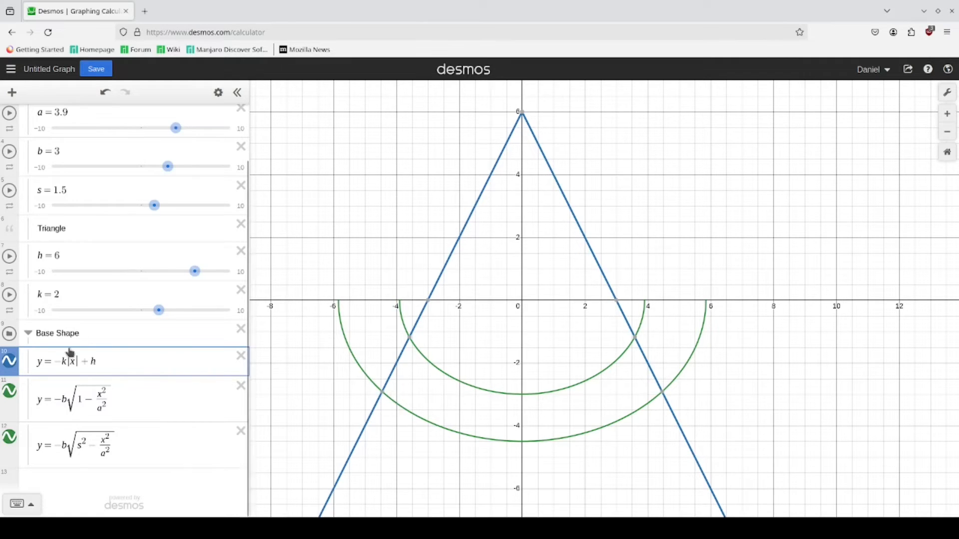
drag(96, 362, 43, 361)
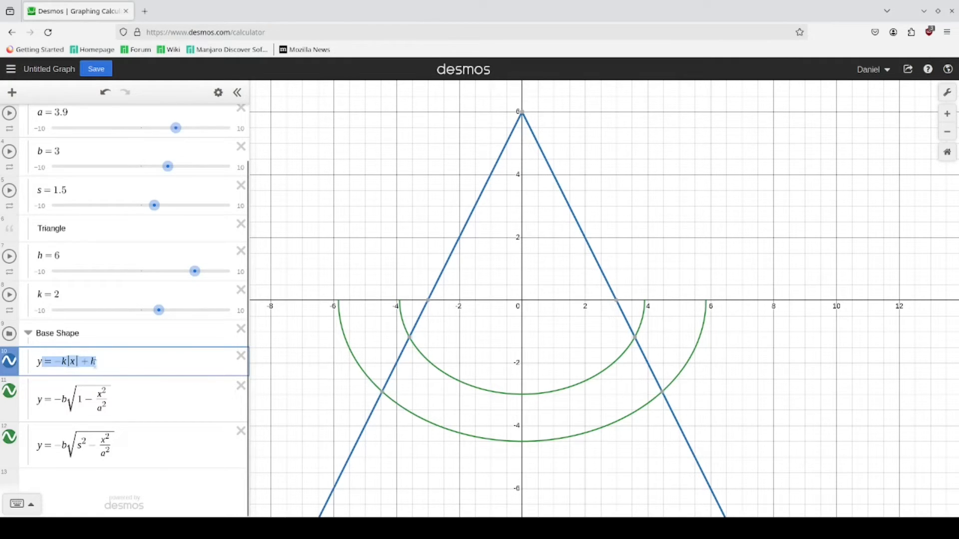
click(9, 391)
click(10, 437)
Add the line y = kx + h below the second half-ellipse equation in the Base Shape folder.
click(133, 448)
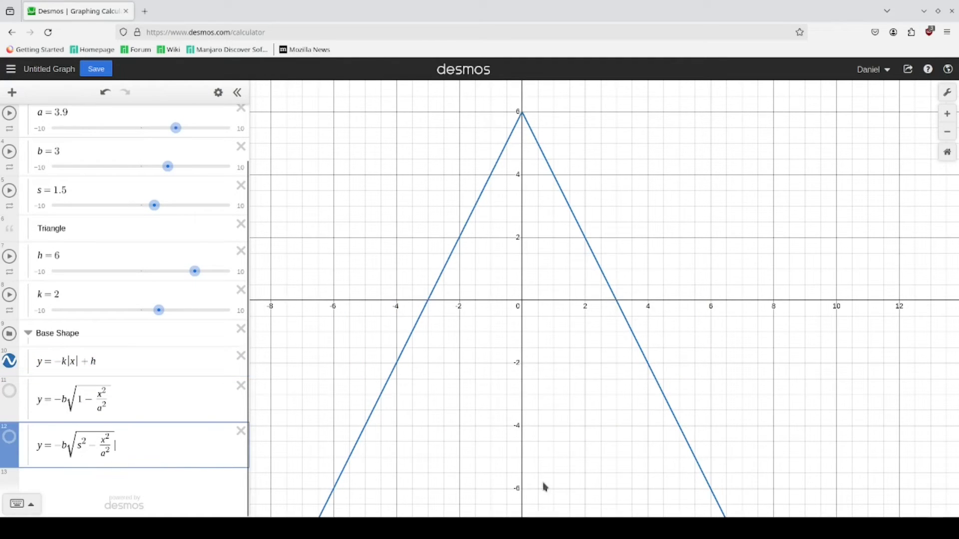
key(Return)
text(y=)
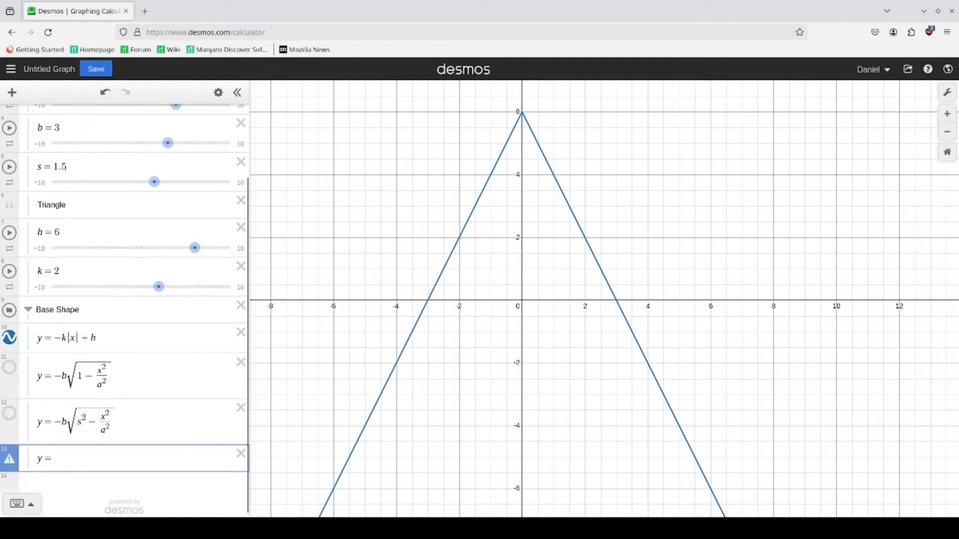
text(kx+h)
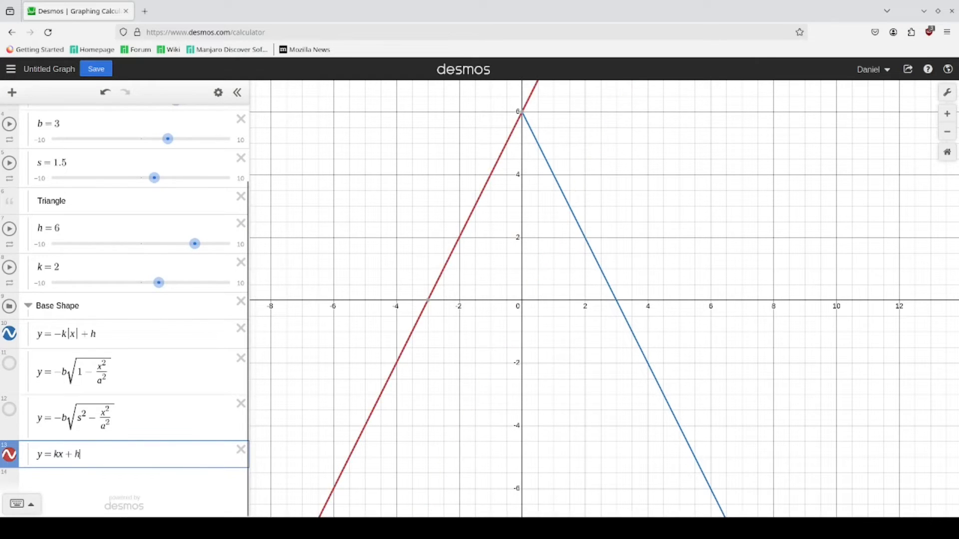
Add the line y = −kx + h directly below y = kx + h in the Base Shape folder.
key(Return)
text(y=)
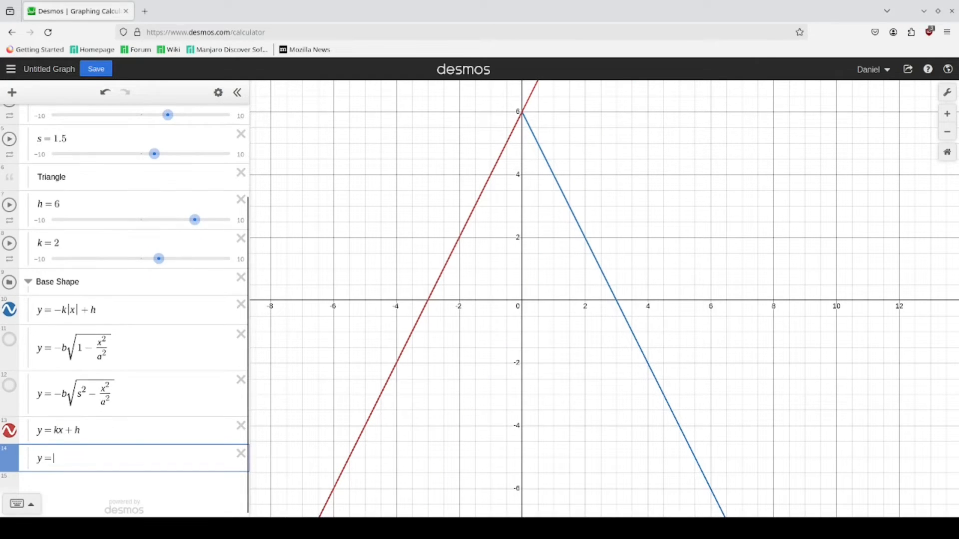
text(-)
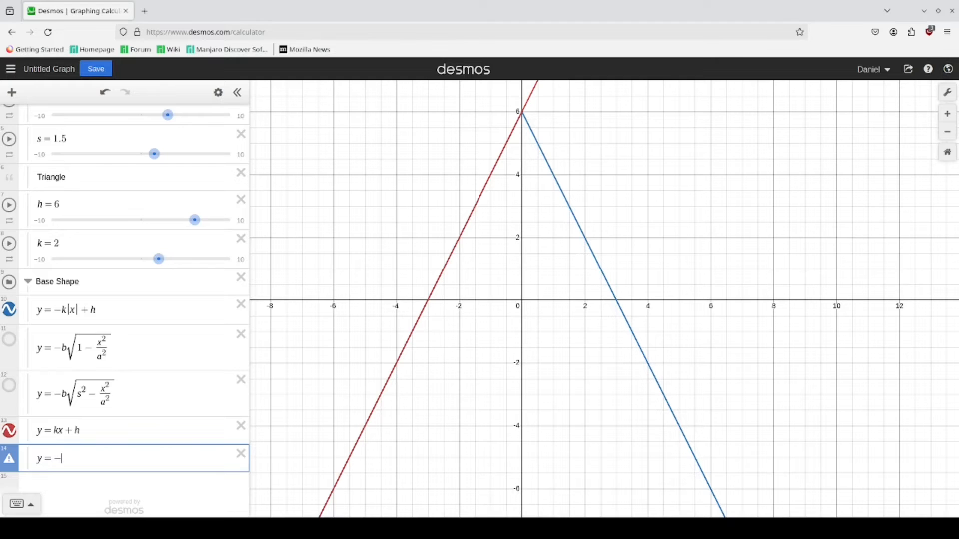
text(kx+h)
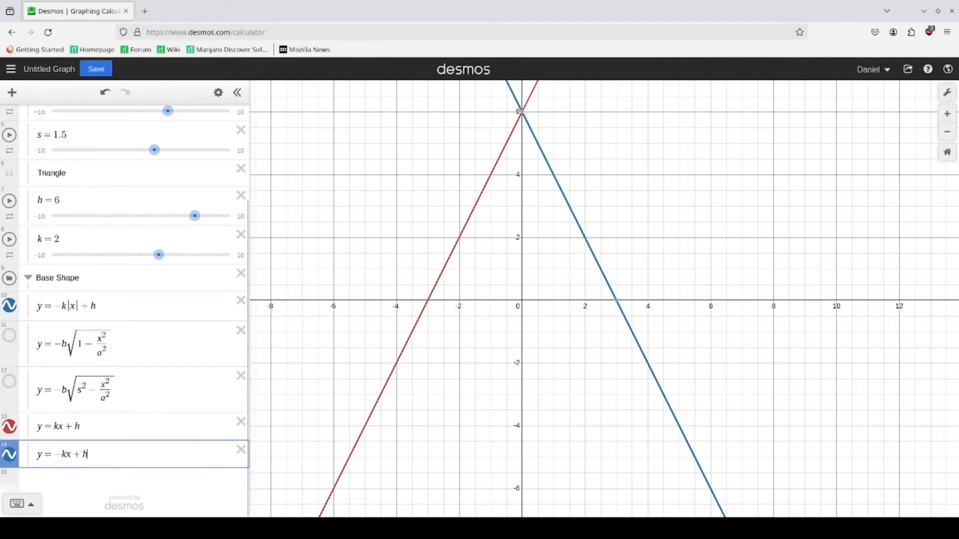
Hide the absolute value graph and the line y = −kx + h, and show the first half-ellipse.
click(9, 305)
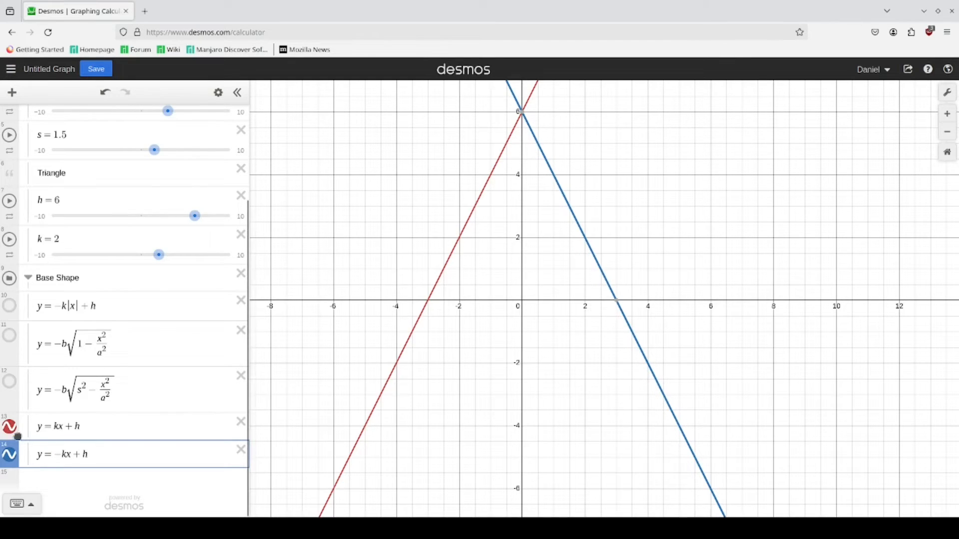
click(9, 454)
click(12, 341)
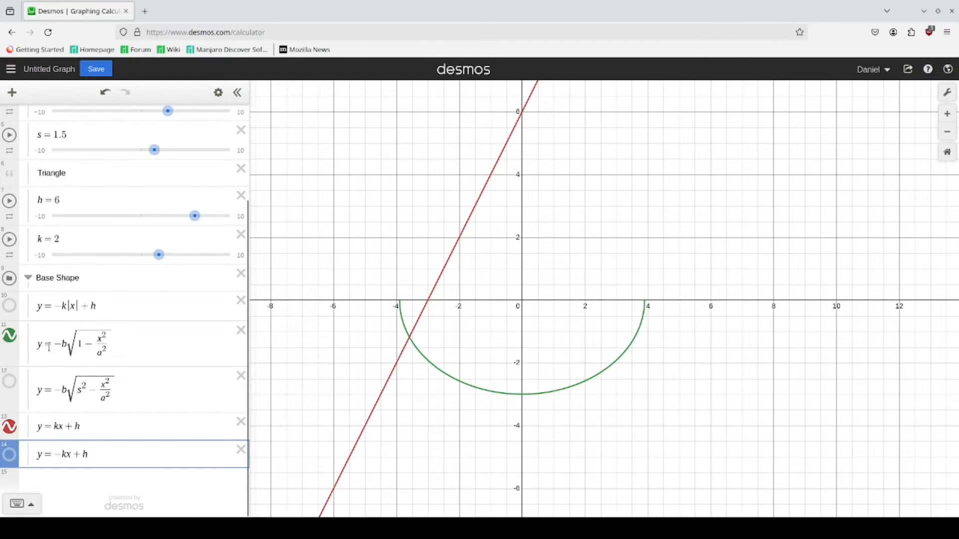
Examine where the line y = kx + h crosses the first half-ellipse and compare it with the absolute value equation.
click(418, 320)
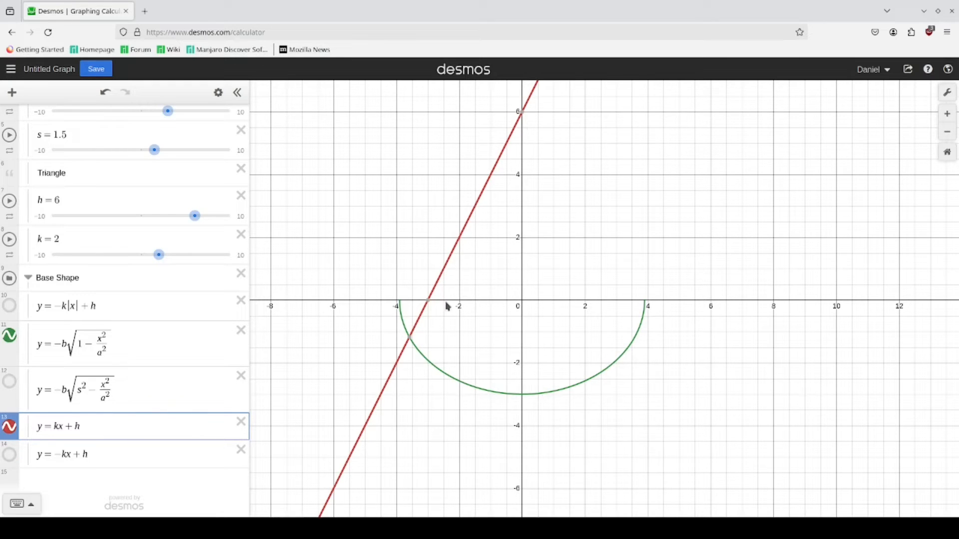
click(415, 351)
mouse_move(409, 338)
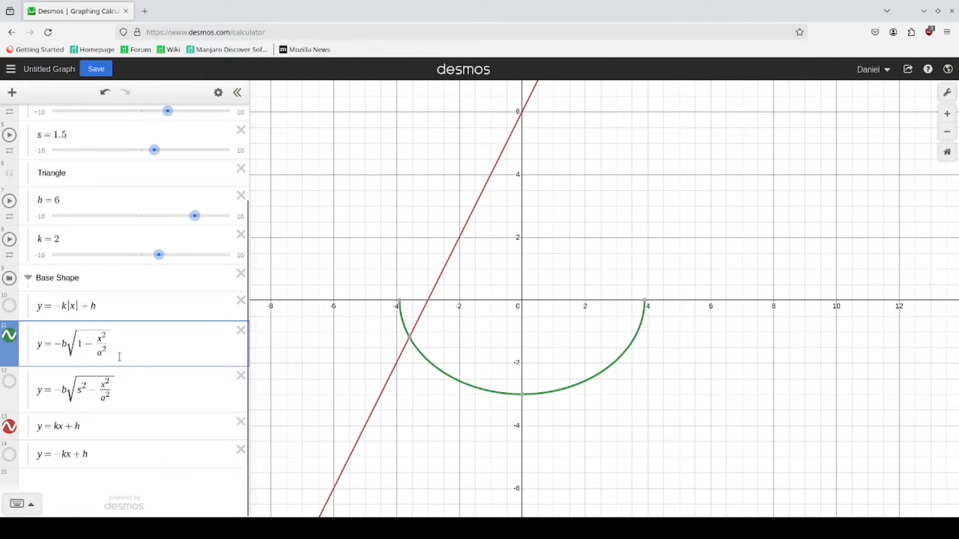
drag(101, 305, 57, 303)
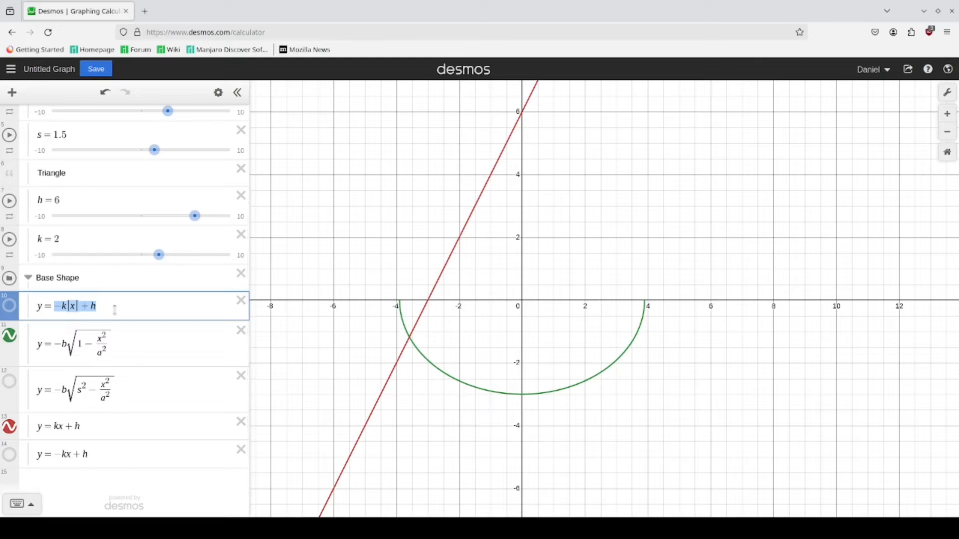
click(116, 424)
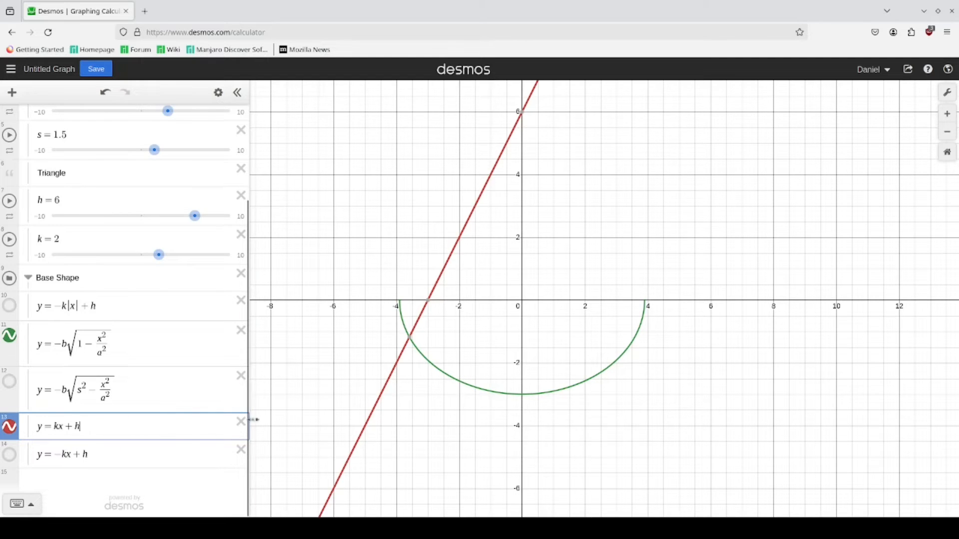
mouse_move(88, 429)
mouse_down()
mouse_move(45, 428)
mouse_move(80, 426)
mouse_up()
click(60, 428)
click(462, 390)
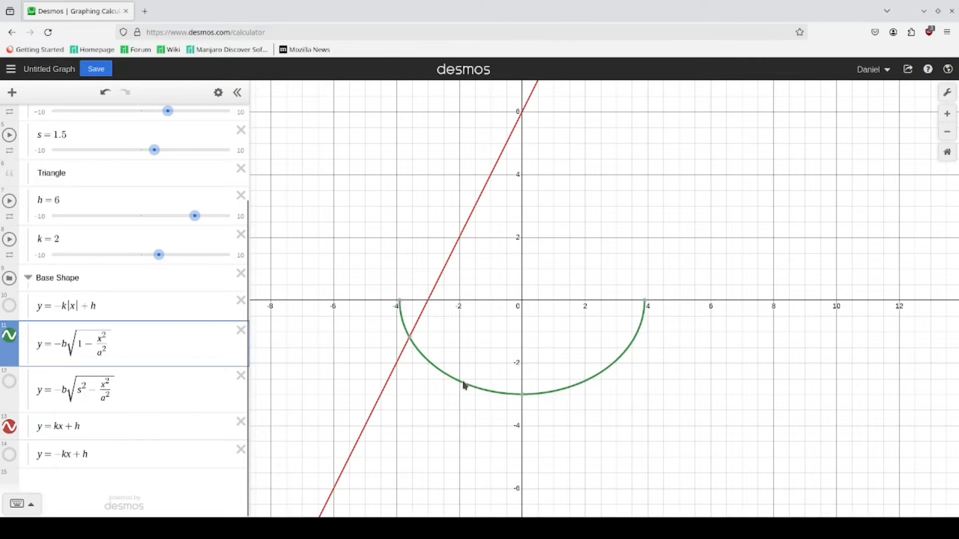
Replace y in y = kx + h with the first half-ellipse's expression, making −b√(1 − x²/a²) = kx + h.
drag(115, 343, 50, 339)
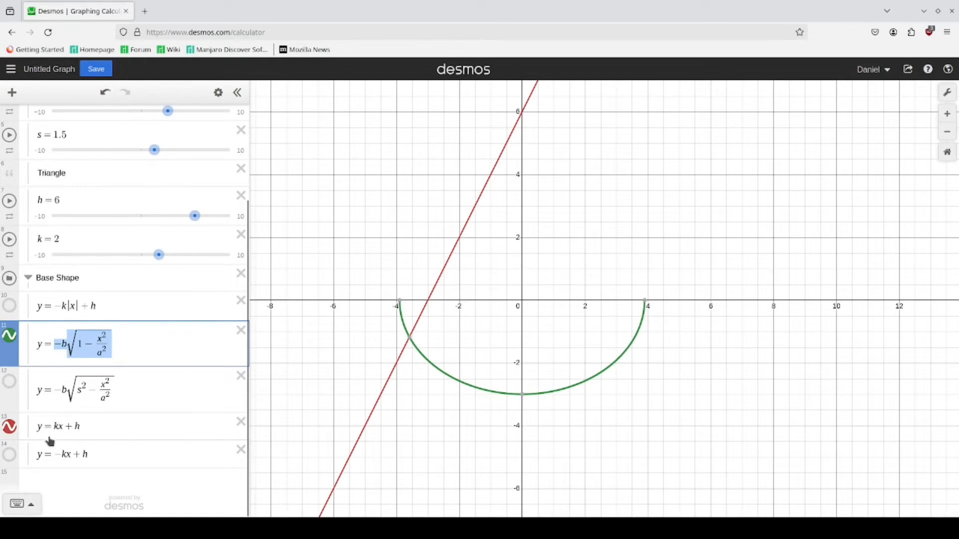
click(39, 426)
text(-b\sqrt{1-\frac{x^{2}}{a^{2}}})
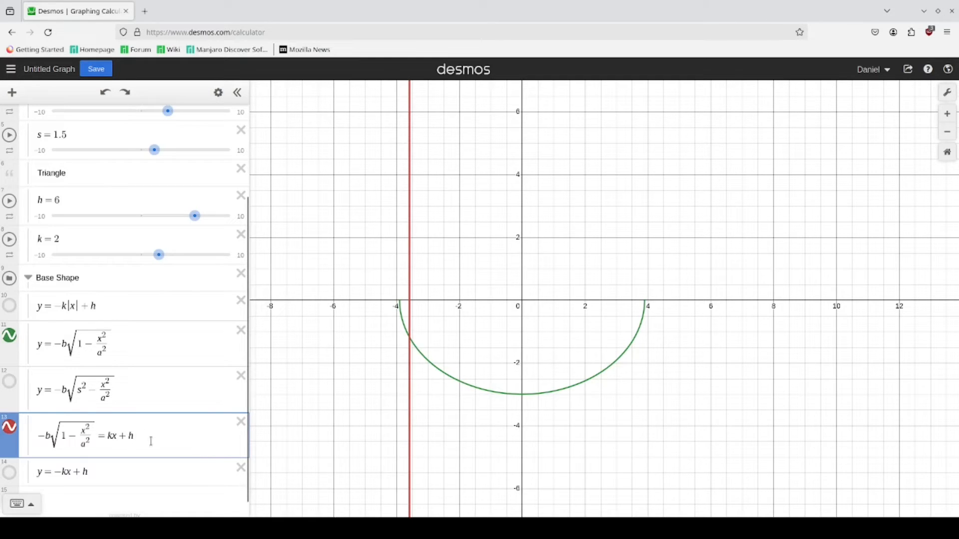
Divide both sides of the intersection equation by −b, rewriting it as √(1 − x²/a²) = −(kx + h)/b.
scroll(146, 436, down, 1)
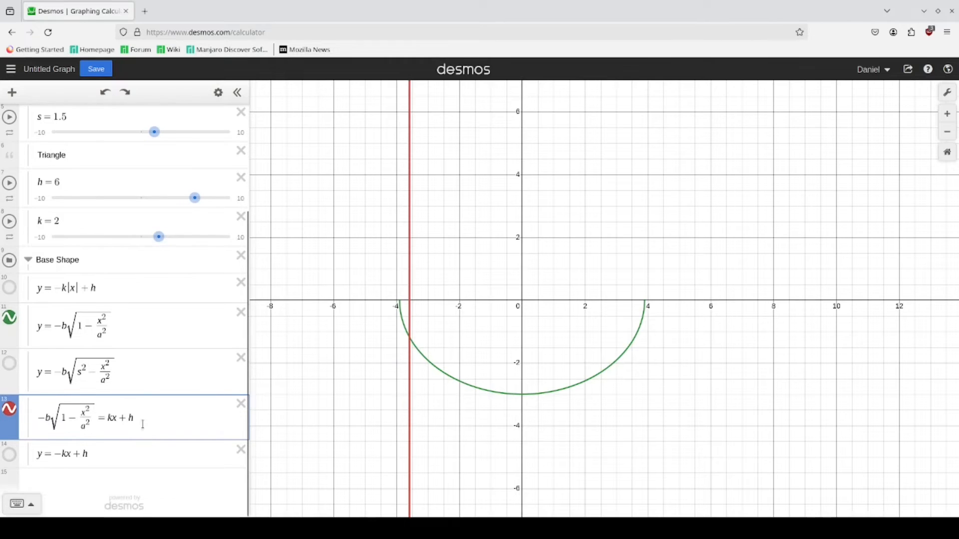
drag(136, 418, 106, 418)
text(/)
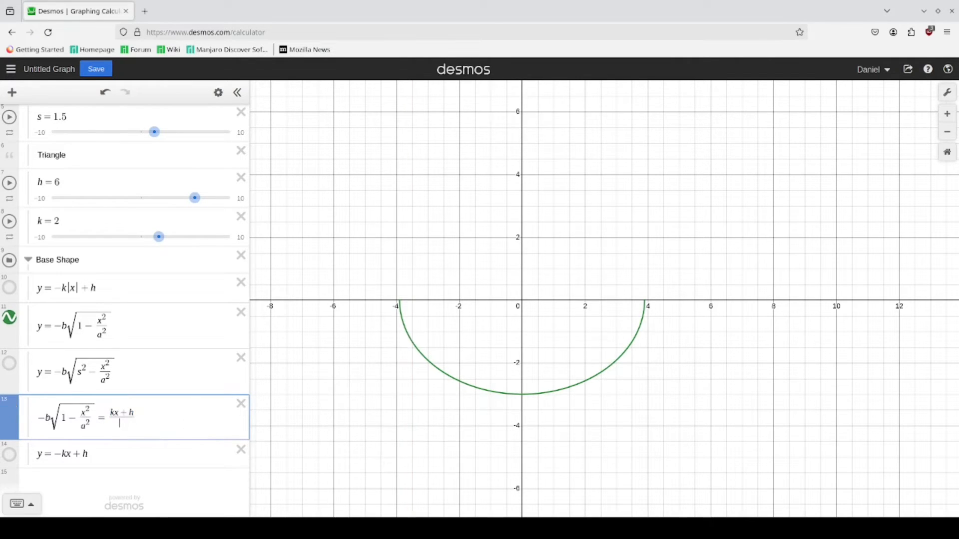
text(-b)
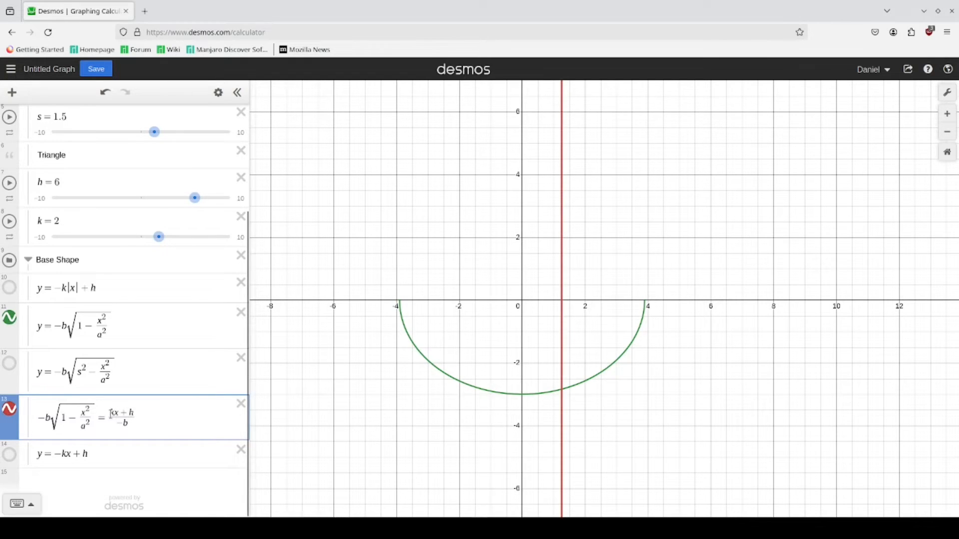
text(-)
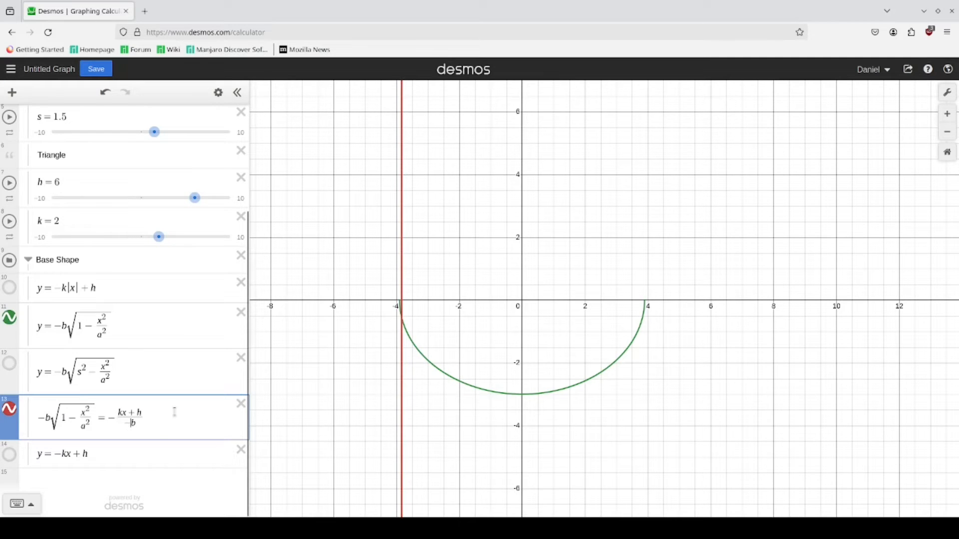
key(BackSpace)
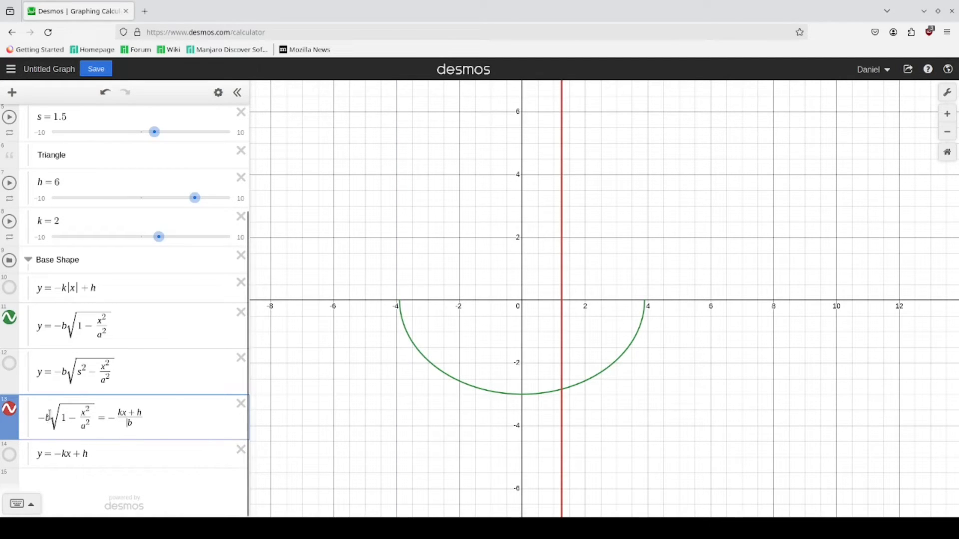
drag(52, 417, 39, 419)
key(BackSpace)
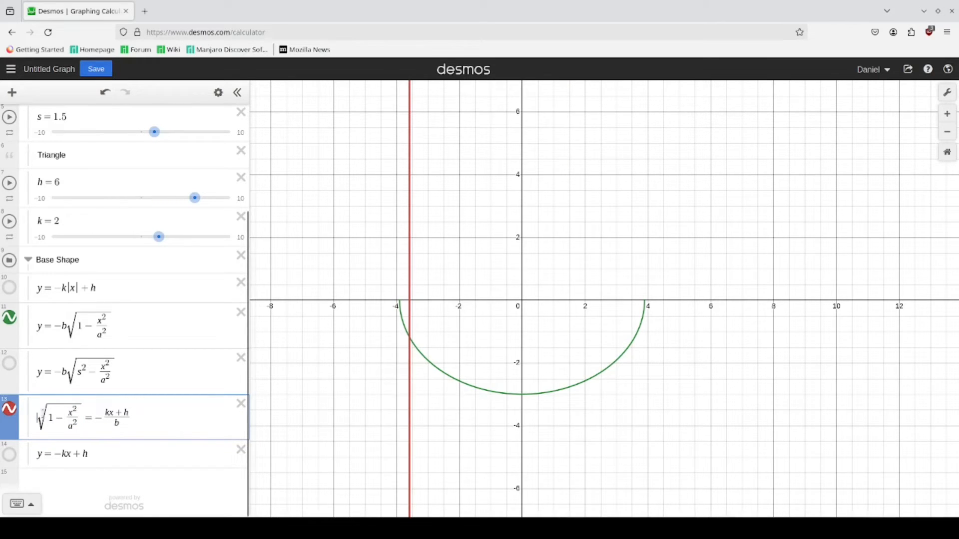
Remove the square root from the left side of the intersection equation, leaving 1 − x²/a².
drag(93, 419, 151, 416)
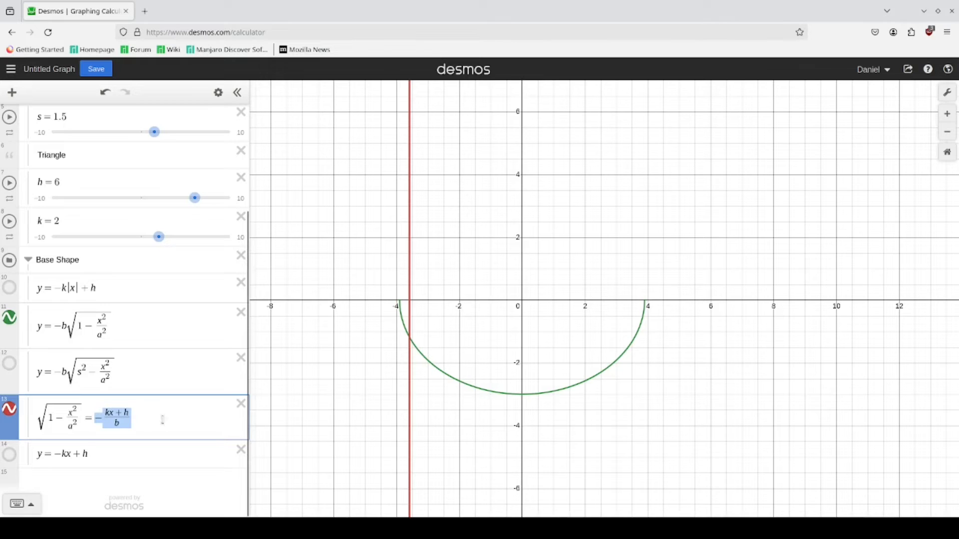
click(147, 423)
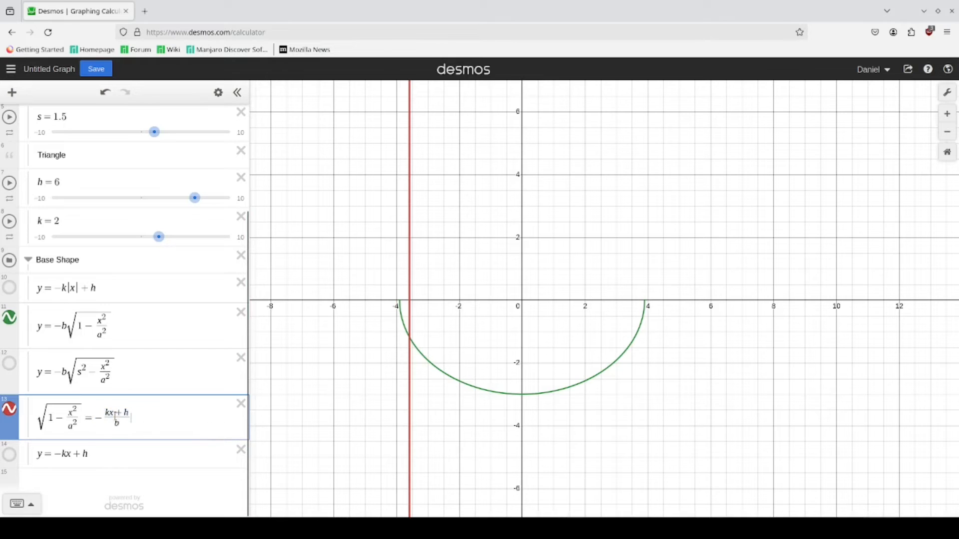
drag(50, 418, 70, 419)
click(61, 422)
drag(51, 421, 42, 422)
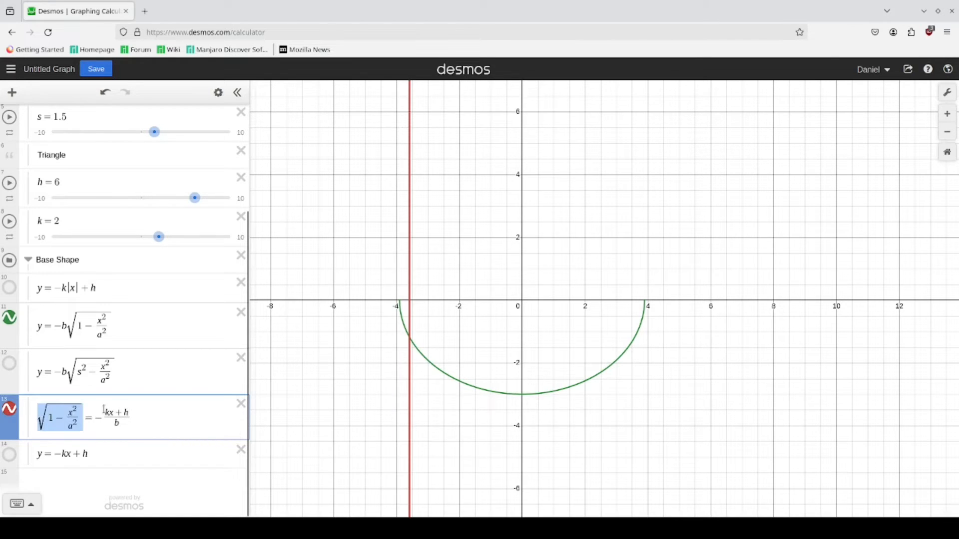
click(37, 416)
drag(52, 420, 74, 415)
text(1 − x²/a²)
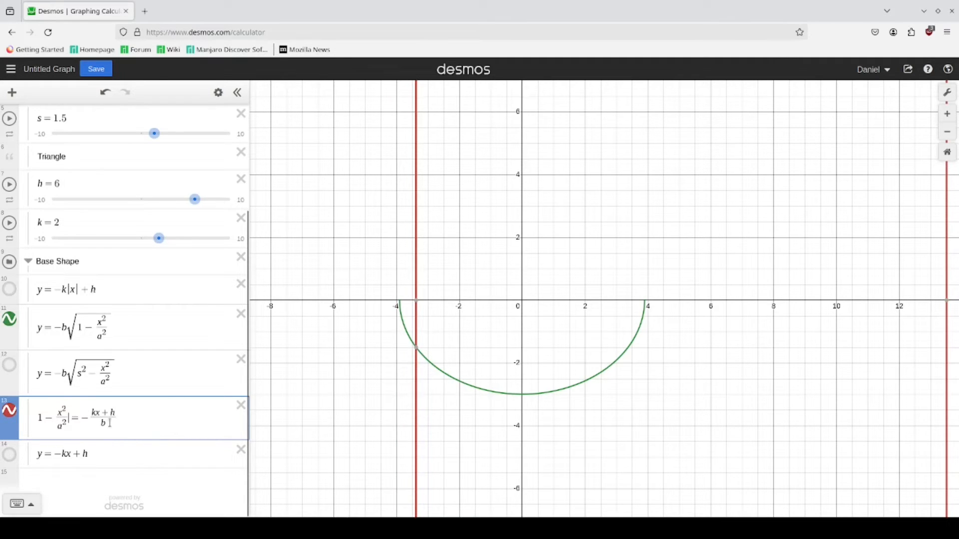
Square the right side of the intersection equation, rewriting it as (kx + h)²/b² without the minus sign.
click(86, 423)
key(BackSpace)
drag(89, 410, 109, 412)
text(()
click(189, 413)
text(^2)
click(107, 427)
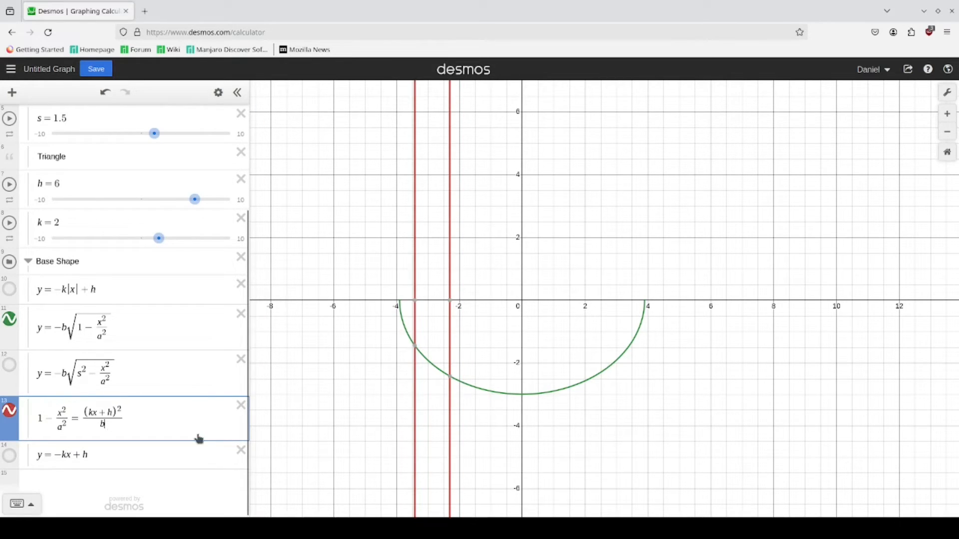
text(^2)
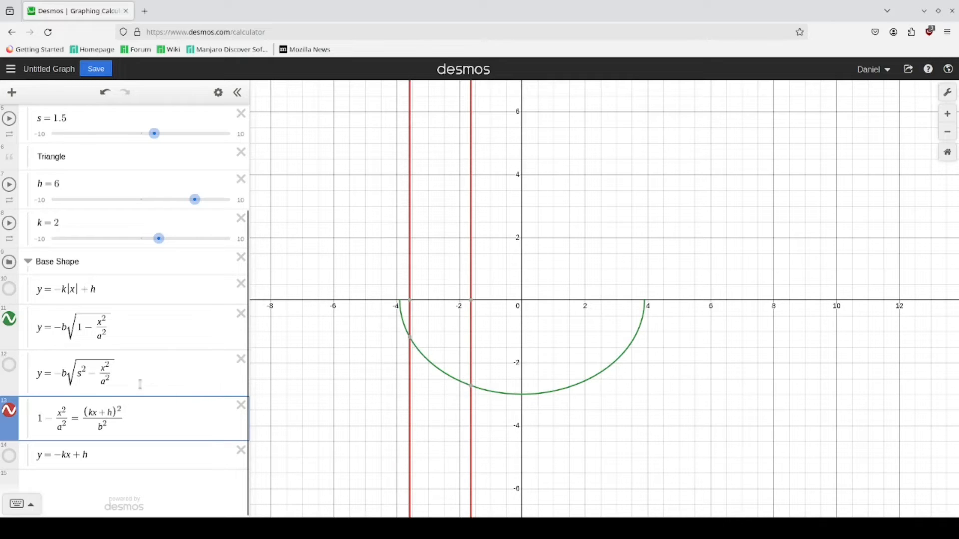
Move the x²/a² term to the right side, making the equation 1 = (kx + h)²/b² + x²/a².
drag(59, 411, 70, 411)
click(69, 410)
drag(85, 411, 117, 411)
click(92, 411)
drag(92, 411, 95, 412)
drag(52, 419, 65, 422)
click(133, 420)
text(+)
text(x²/a²)
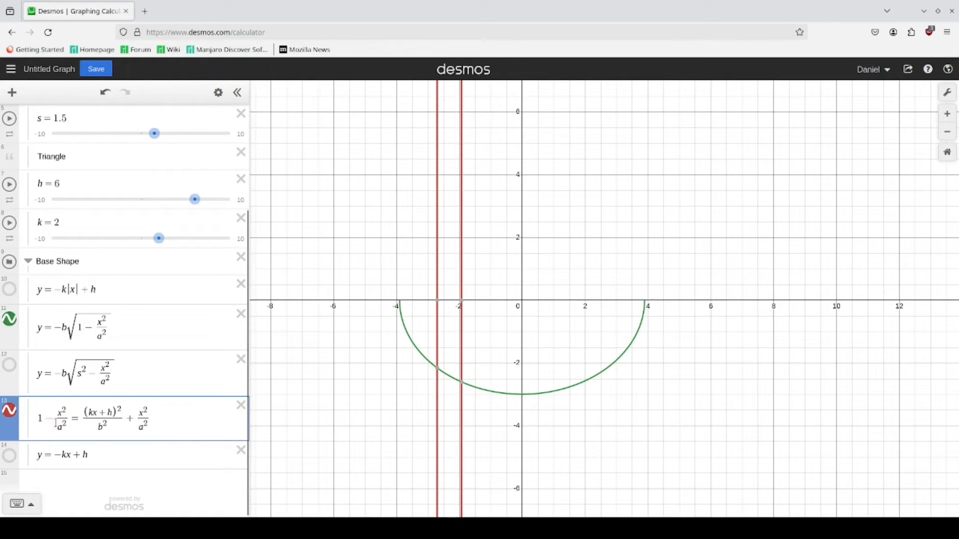
drag(73, 424, 42, 422)
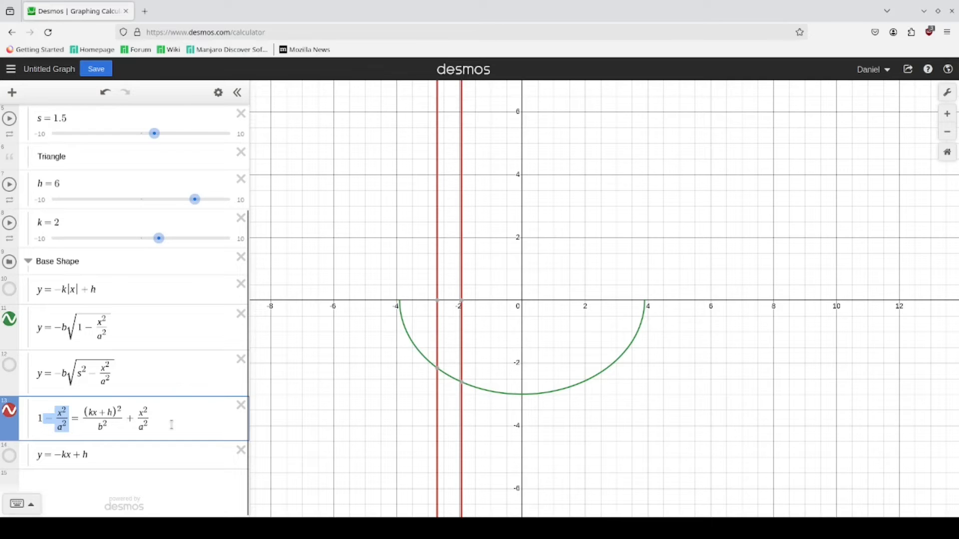
key(BackSpace)
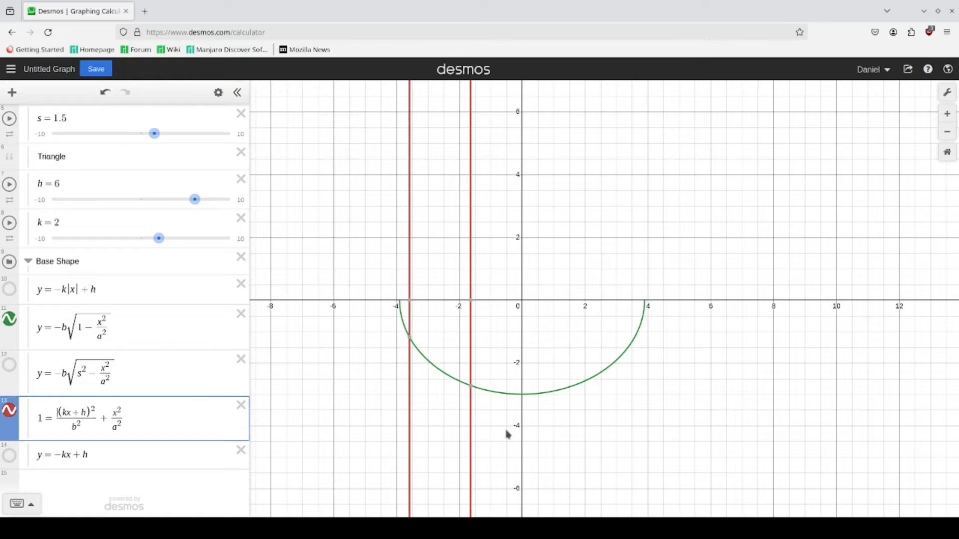
Expand both fractions to the common denominator a²b², with numerators a²(kx + h)² and b²x².
text(a^2)
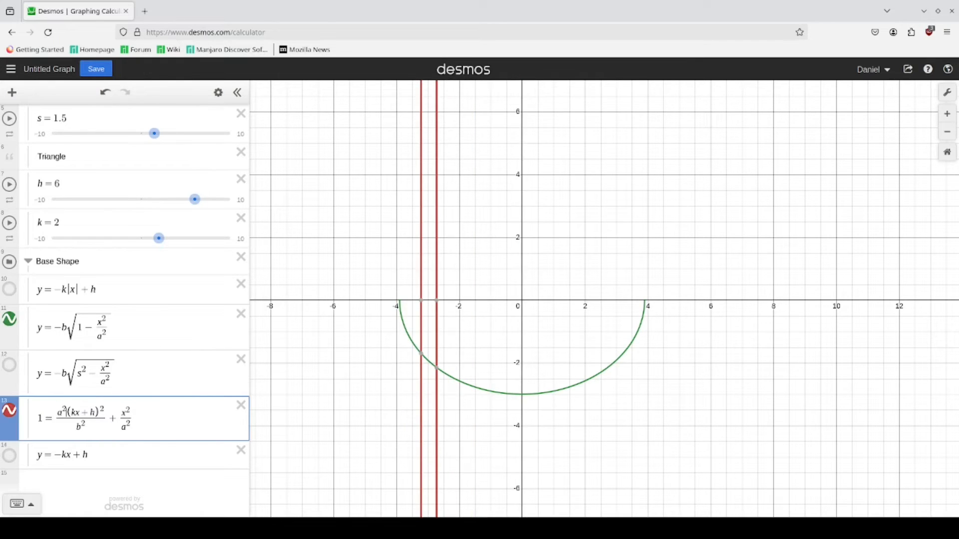
key(Down)
text(a^2)
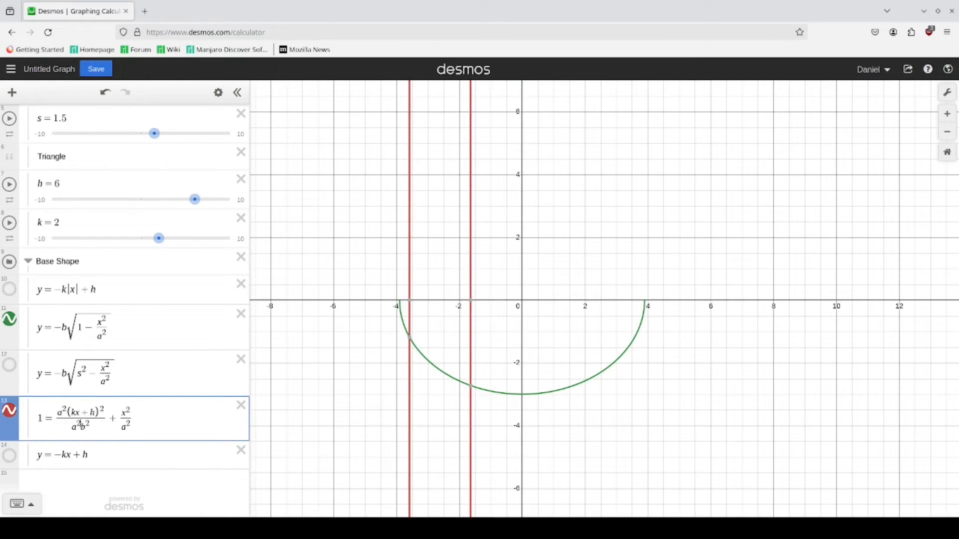
click(122, 412)
text(b^2)
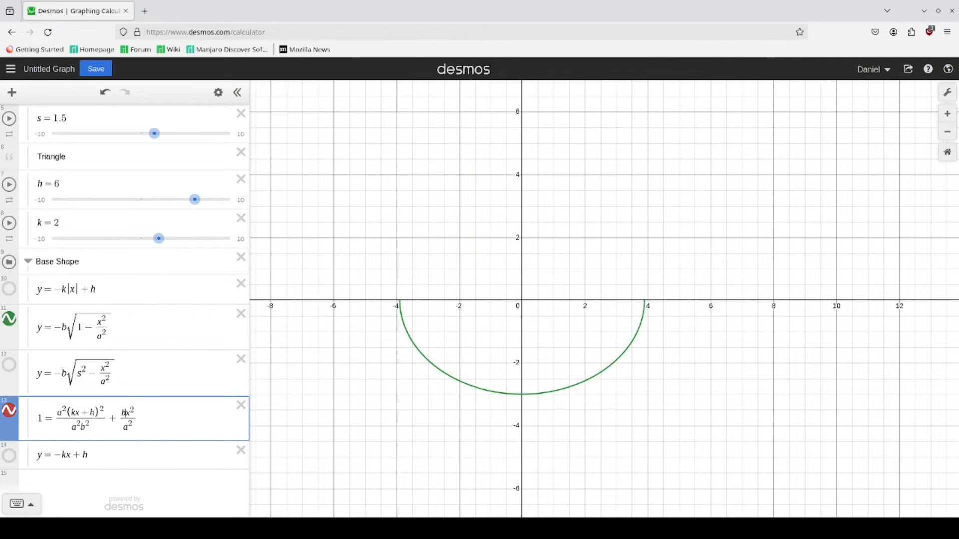
key(Down)
text(b^2)
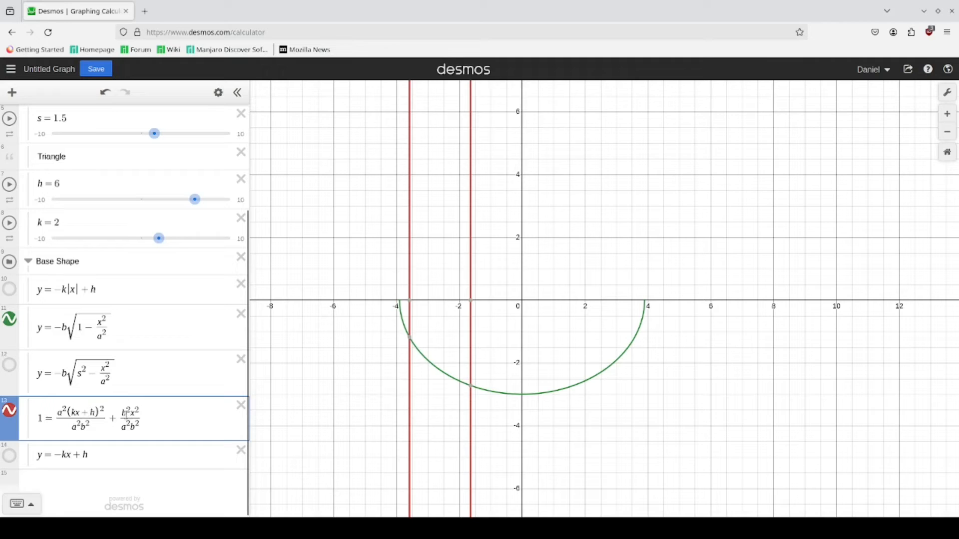
Add the expression (kx + h)² on its own line above the intersection equation and hide its graph.
mouse_move(70, 412)
mouse_down()
mouse_move(104, 419)
mouse_move(103, 410)
mouse_move(85, 411)
mouse_up()
click(107, 413)
click(100, 410)
mouse_move(107, 413)
mouse_down()
mouse_move(90, 411)
mouse_move(99, 403)
mouse_up()
click(105, 411)
click(95, 411)
click(168, 373)
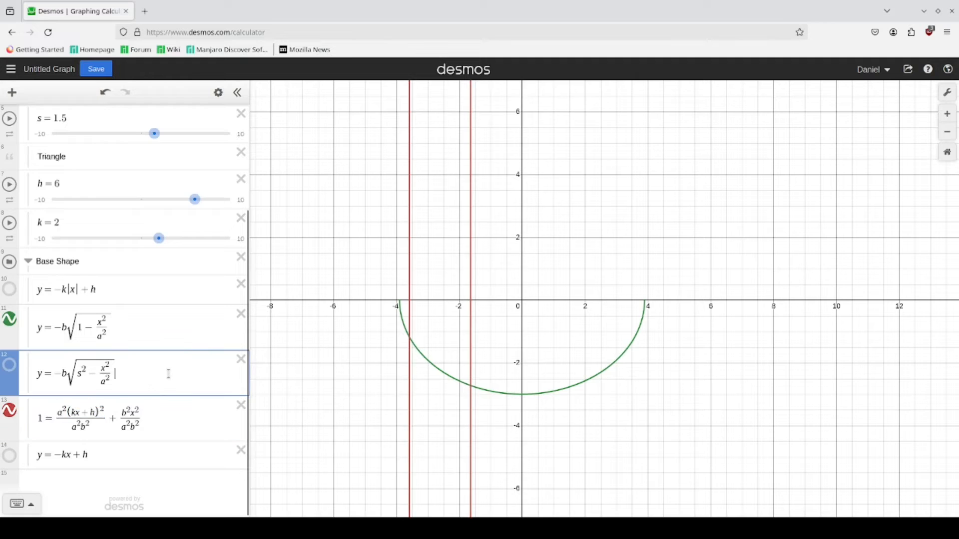
key(Return)
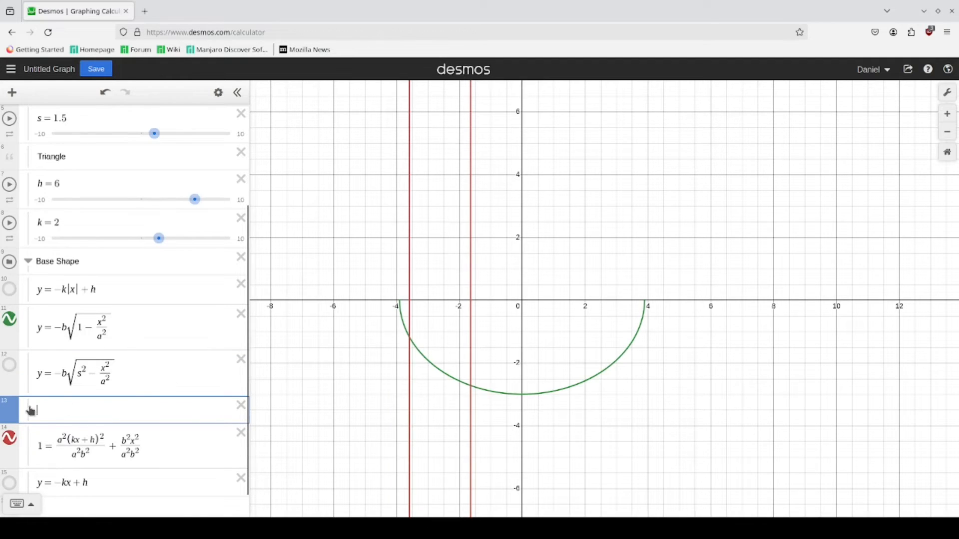
text((kx+h)^2)
click(10, 411)
scroll(95, 405, down, 1)
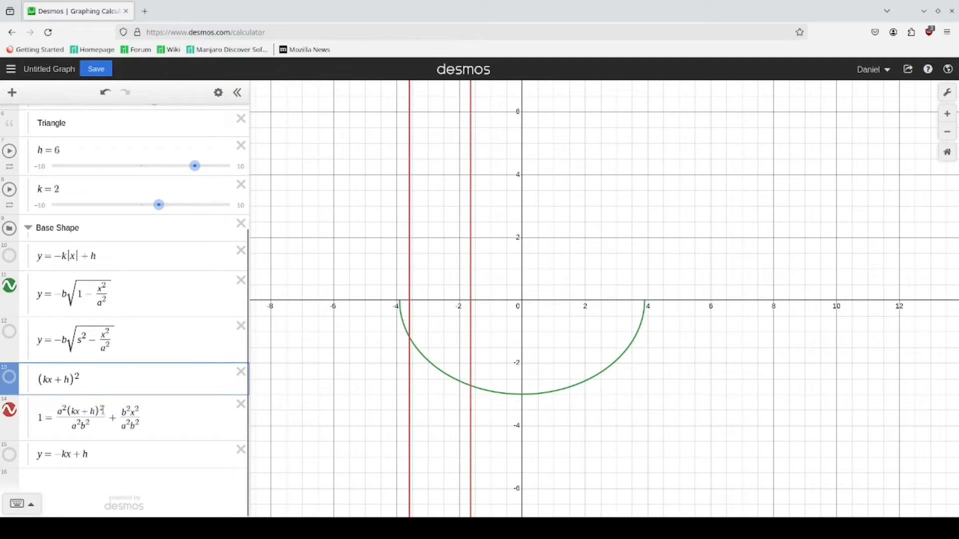
Remove the (kx + h)² factor from the first numerator of the intersection equation, leaving empty parentheses after a².
double_click(85, 411)
click(101, 408)
drag(108, 408, 103, 408)
click(103, 408)
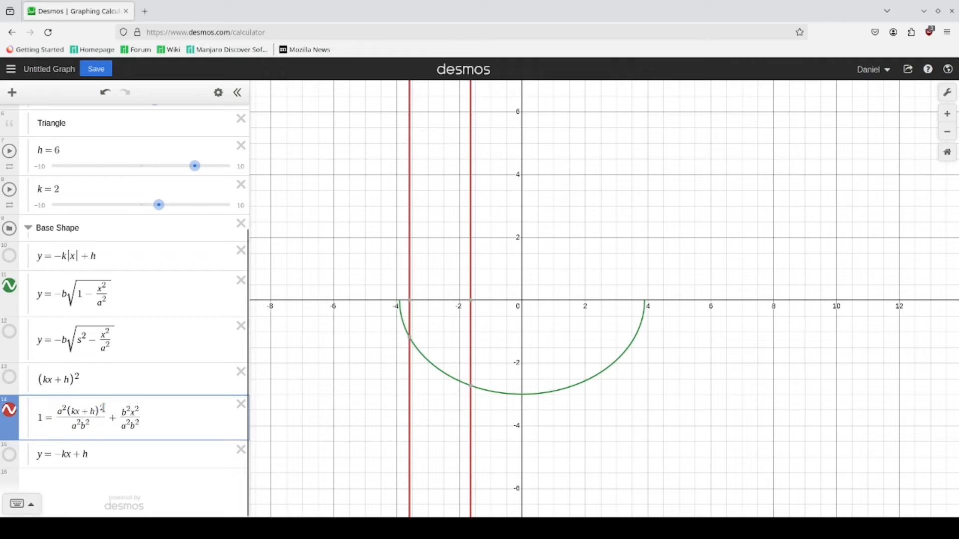
key(BackSpace)
key(BackSpace)
key(BackSpace)
key(BackSpace)
key(BackSpace)
key(BackSpace)
key(BackSpace)
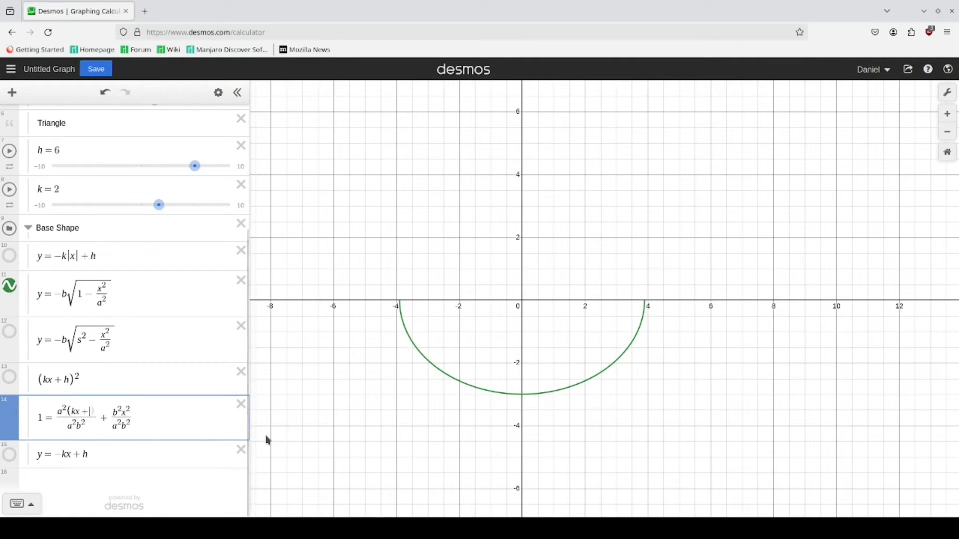
key(BackSpace)
text(())
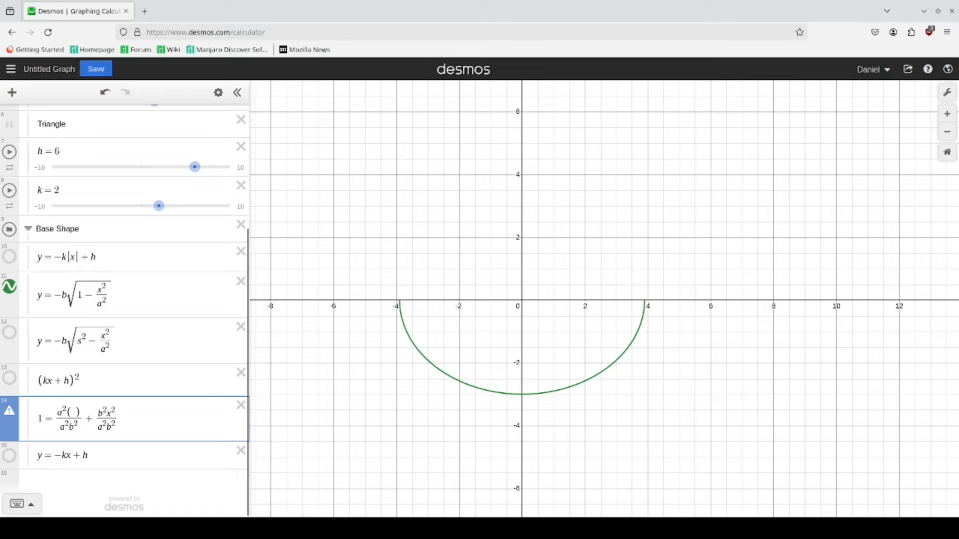
Enter the expansion k²x² + 2khx + h² inside the empty parentheses in the first numerator.
text(k^2)
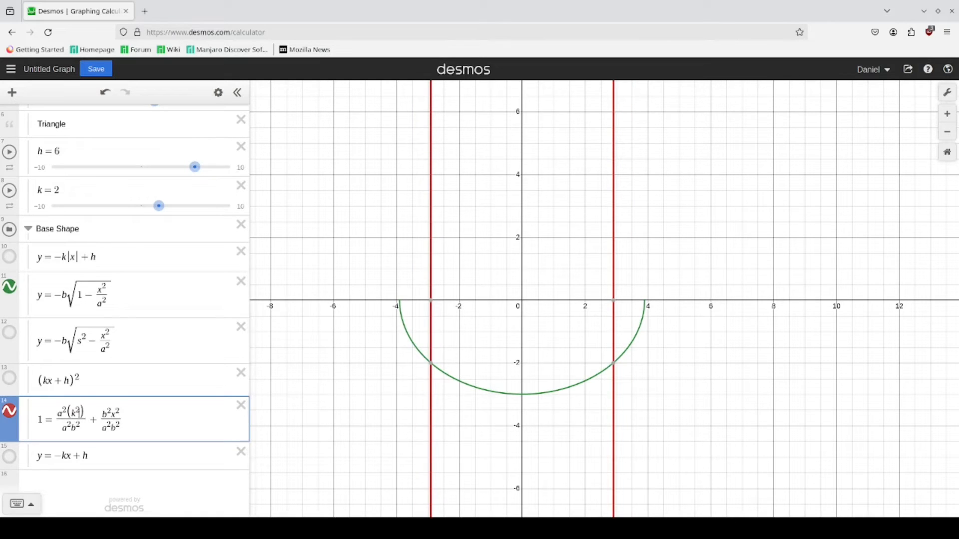
text(x^2)
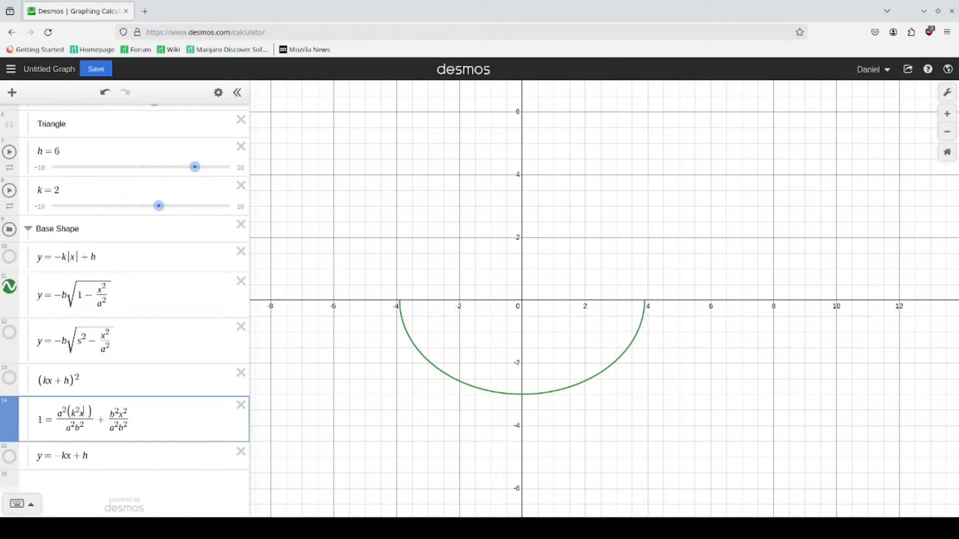
text(+2kx)
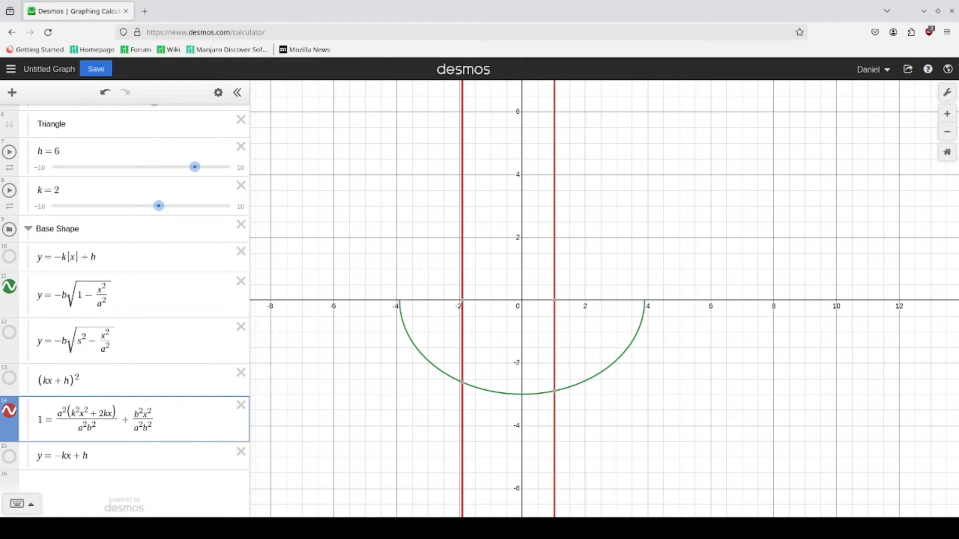
key(Left)
text(h)
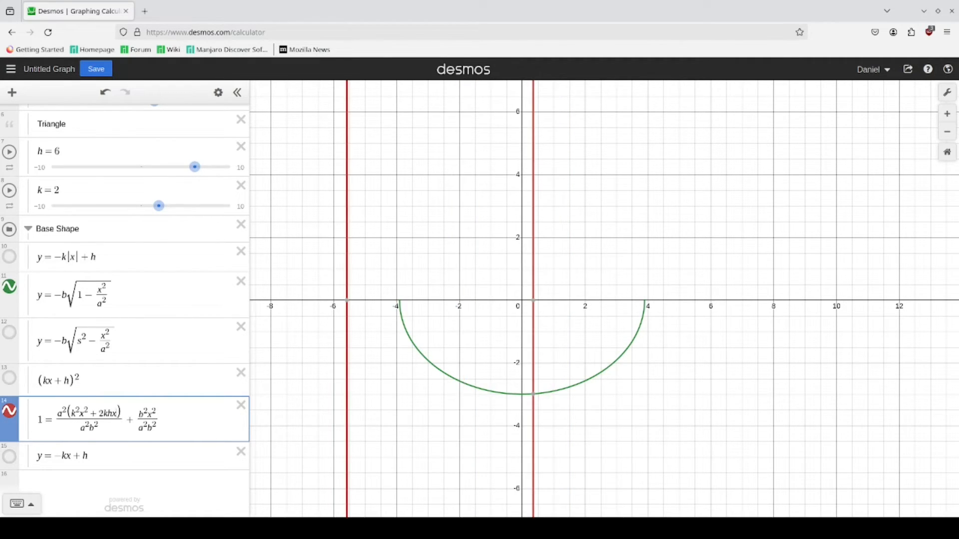
key(Right)
text(+h^2)
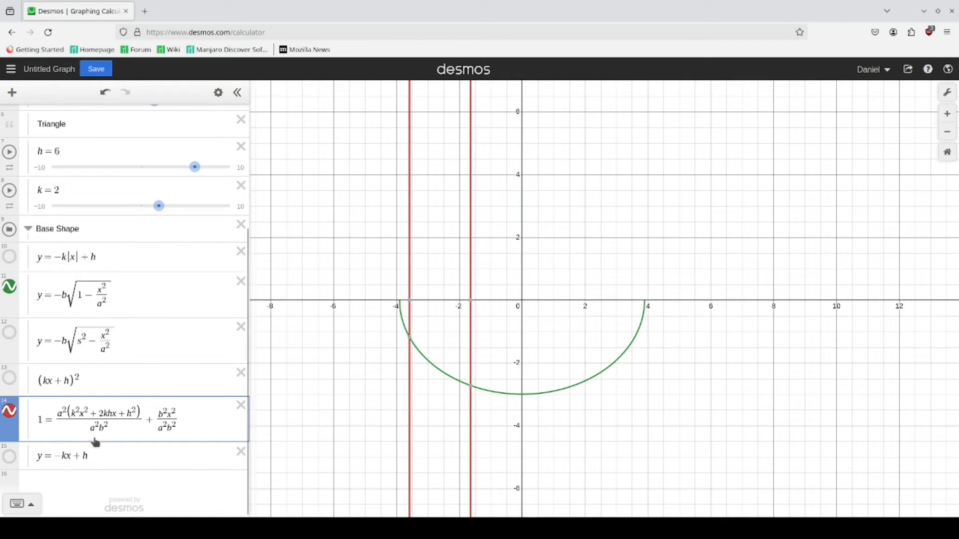
Distribute a² over the parentheses, making the first numerator a²k²x² + 2a²khx + a²h².
click(142, 412)
key(BackSpace)
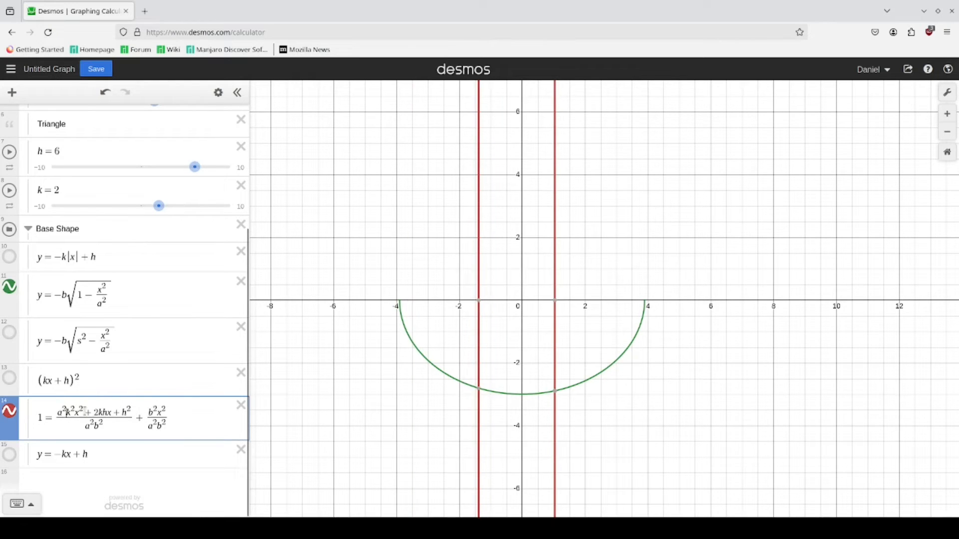
text(a^2)
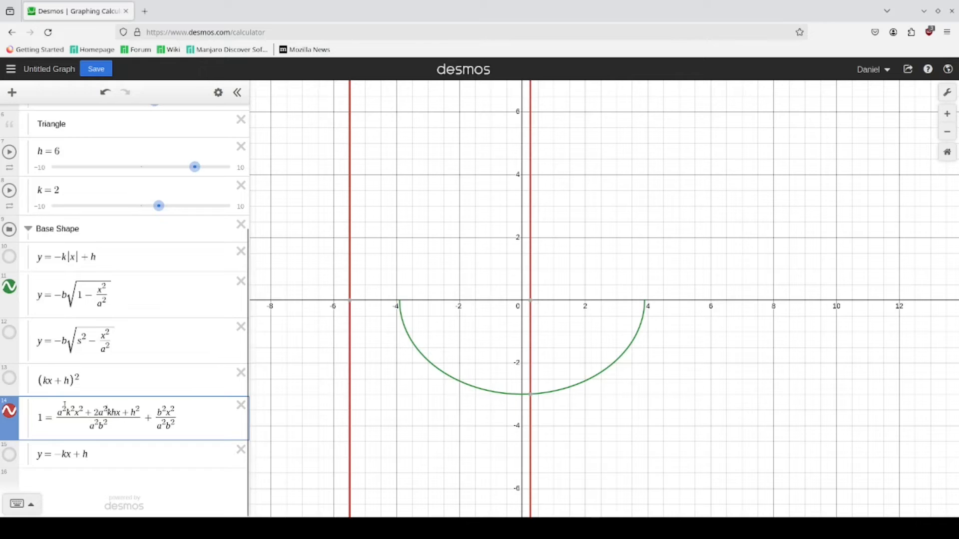
drag(98, 412, 118, 412)
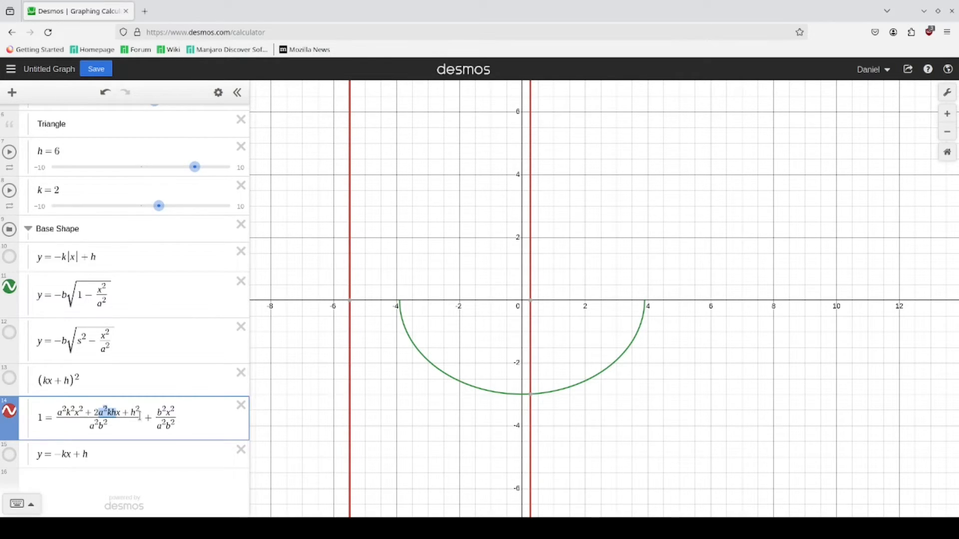
click(171, 410)
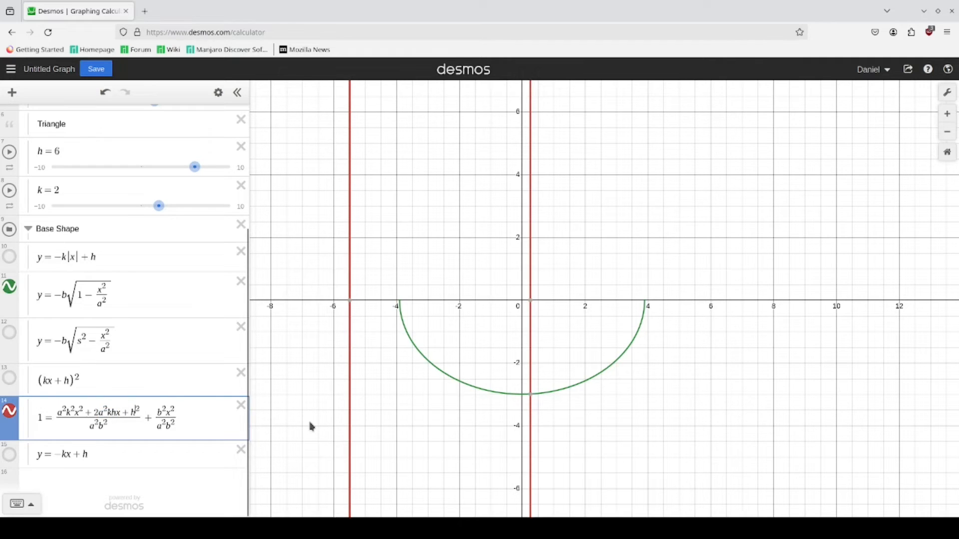
text(a^2)
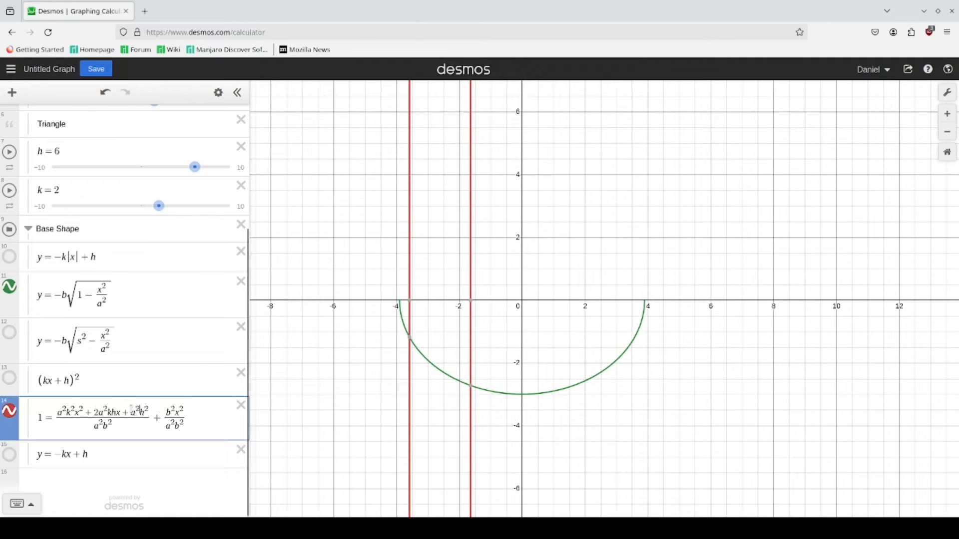
Examine the coefficients of the terms in both numerators of the intersection equation.
drag(98, 413, 117, 413)
click(148, 414)
key(Right)
key(Right)
key(Right)
key(shift+Right)
key(shift+Right)
key(shift+Right)
key(shift+Right)
click(175, 415)
double_click(64, 410)
text((a^2)
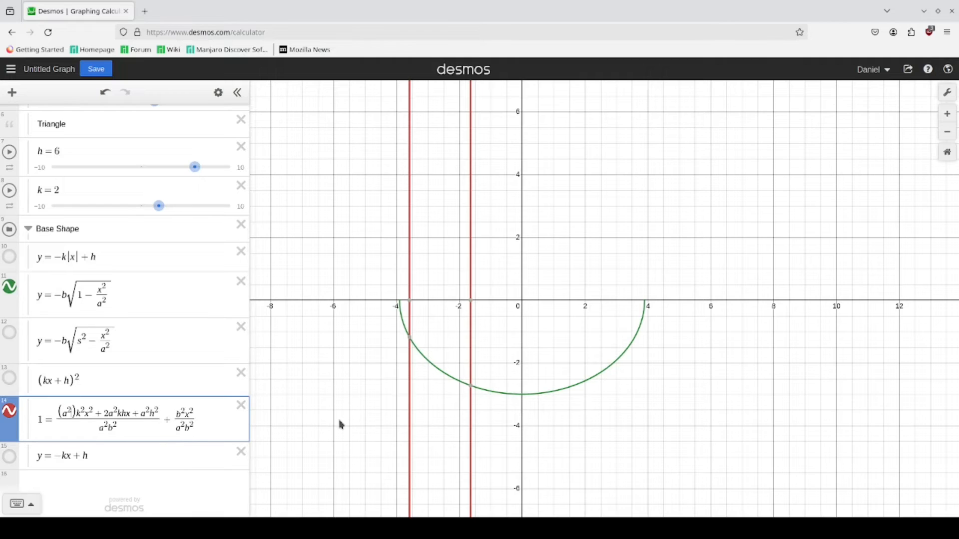
text(+b^2)
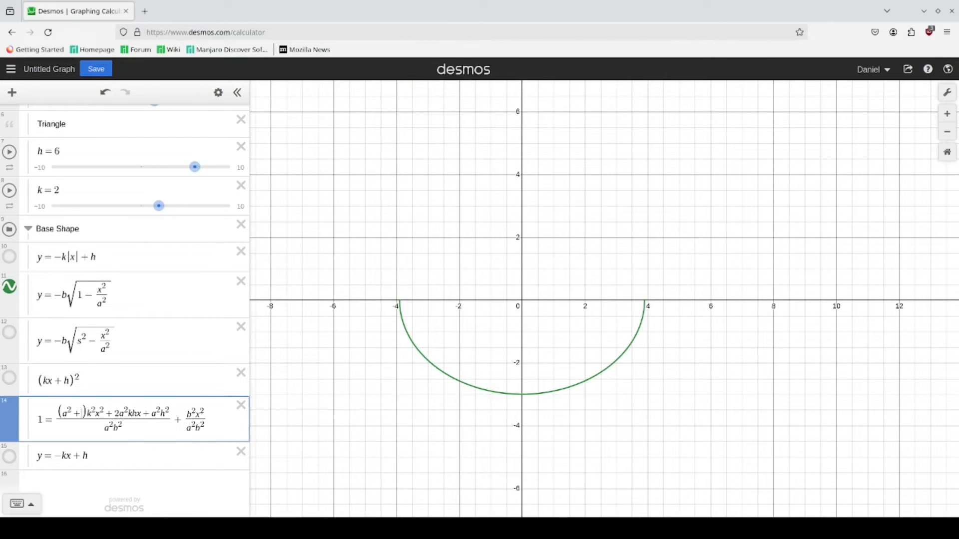
drag(218, 422, 185, 419)
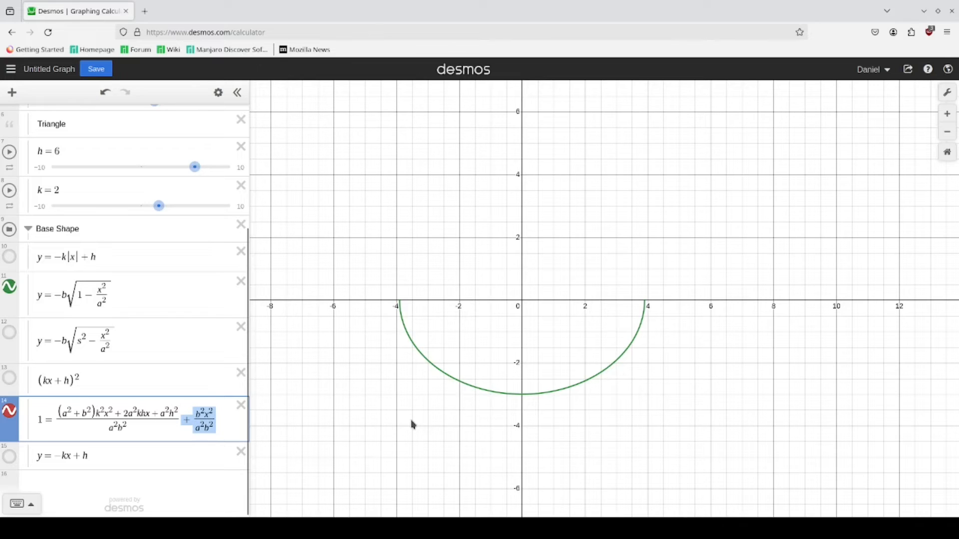
key(BackSpace)
key(ctrl+z)
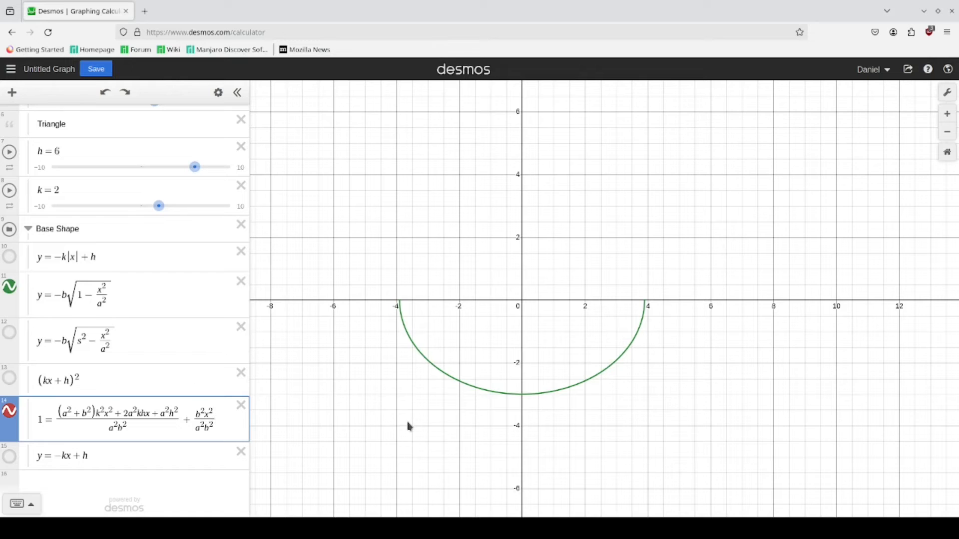
key(ctrl+z)
key(ctrl+z)
key(ctrl+z)
key(ctrl+z)
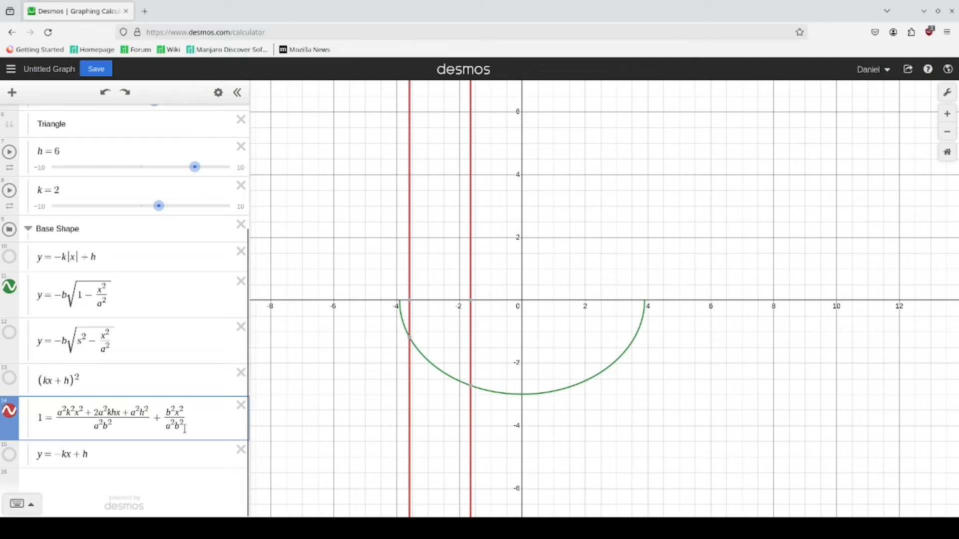
Copy b²x² from the second fraction and add it to the end of the first numerator.
mouse_move(186, 413)
mouse_down()
mouse_move(167, 409)
mouse_move(185, 411)
mouse_up()
key(ctrl+c)
click(184, 411)
click(147, 409)
key(BackSpace)
text(2 +)
key(ctrl+v)
key(ctrl+z)
key(ctrl+z)
click(150, 418)
key(Right)
key(ctrl+y)
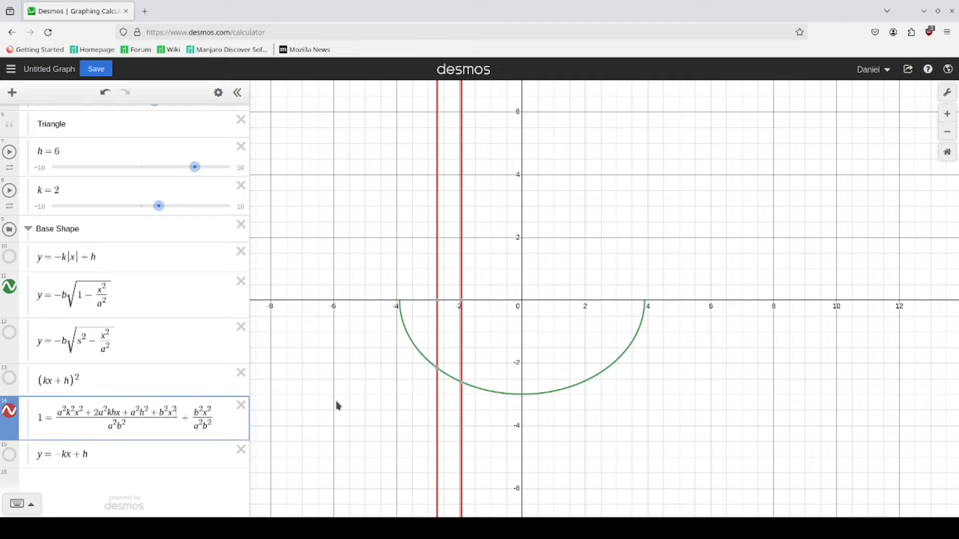
Delete the separate b²x²/a²b² fraction from the end of the intersection equation.
key(shift+Left)
key(shift+Left)
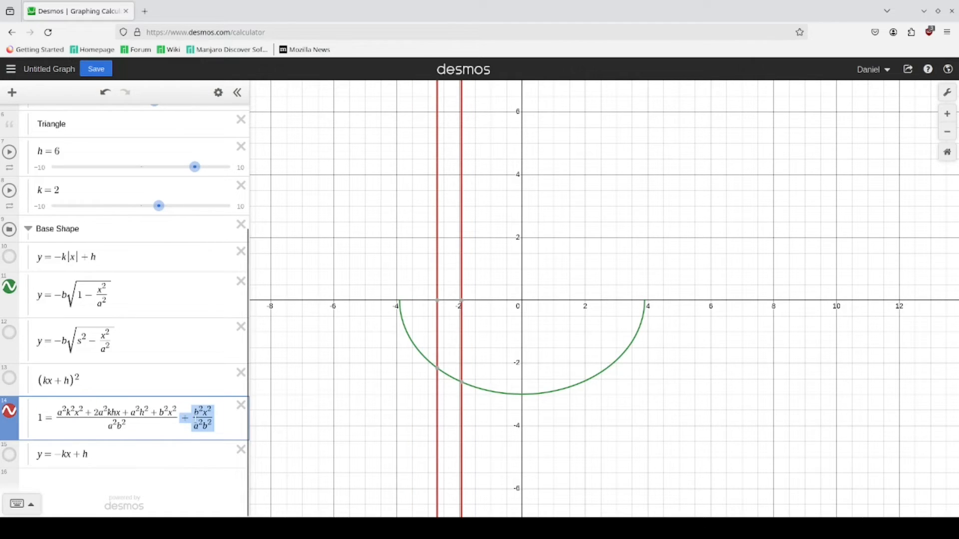
key(BackSpace)
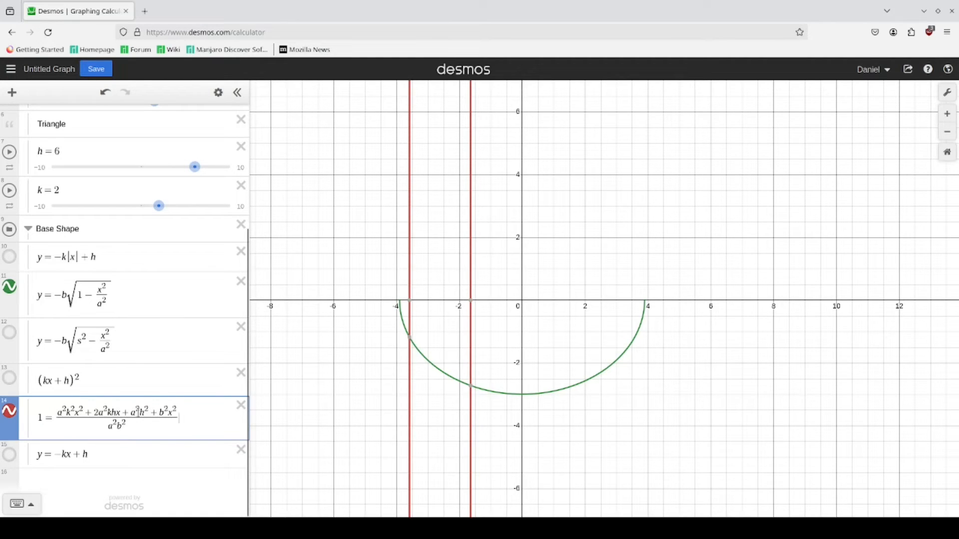
Combine the x² terms of the numerator into (a²k² + b²)x², removing the trailing + b²x².
drag(59, 410, 76, 403)
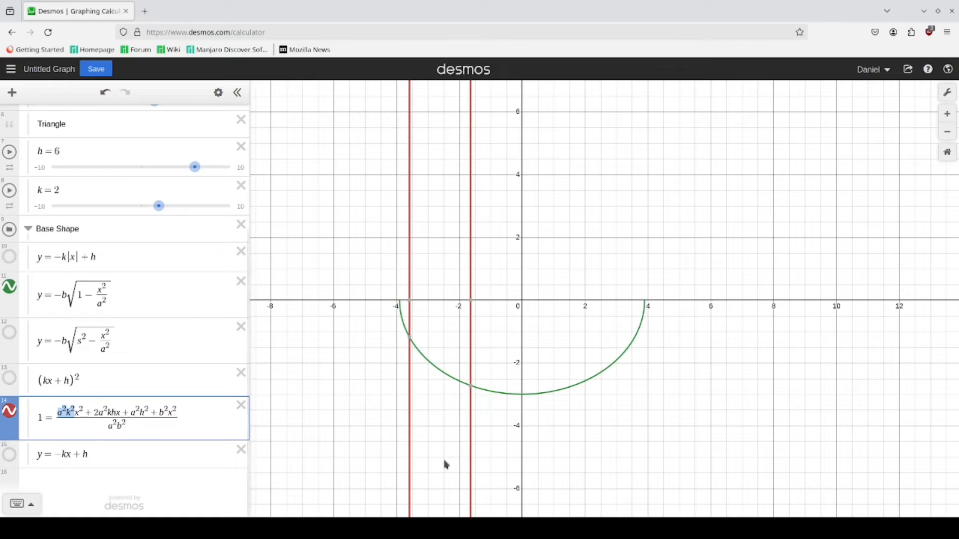
text(()
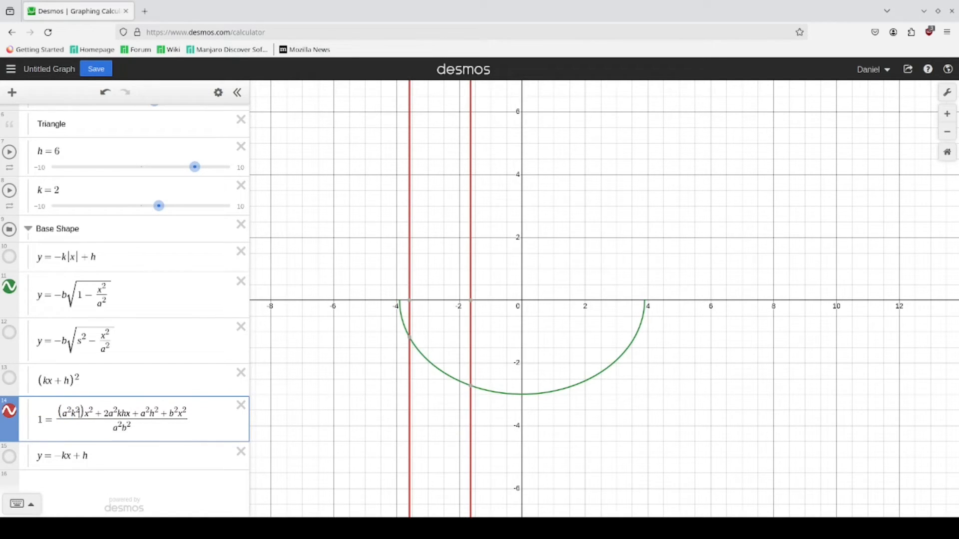
text(+b^2)
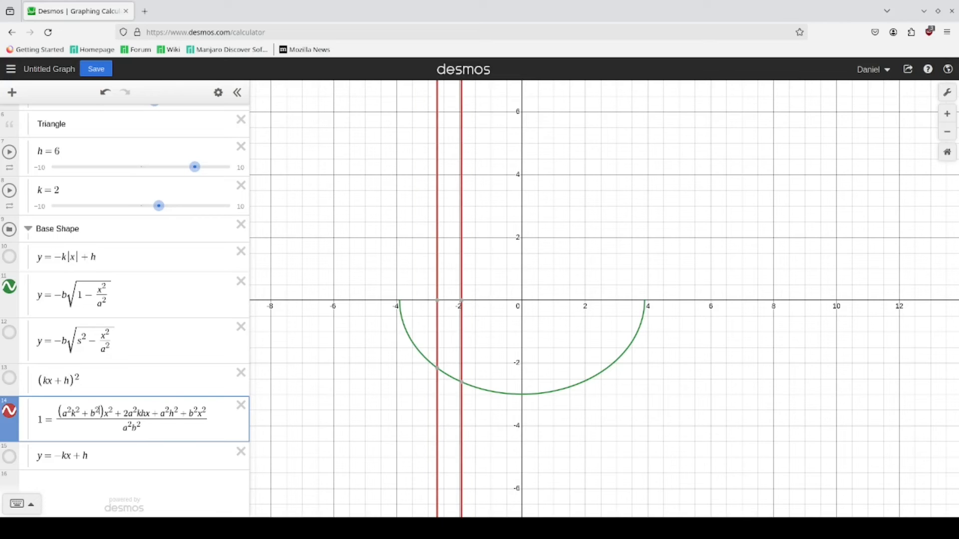
drag(212, 413, 182, 415)
key(BackSpace)
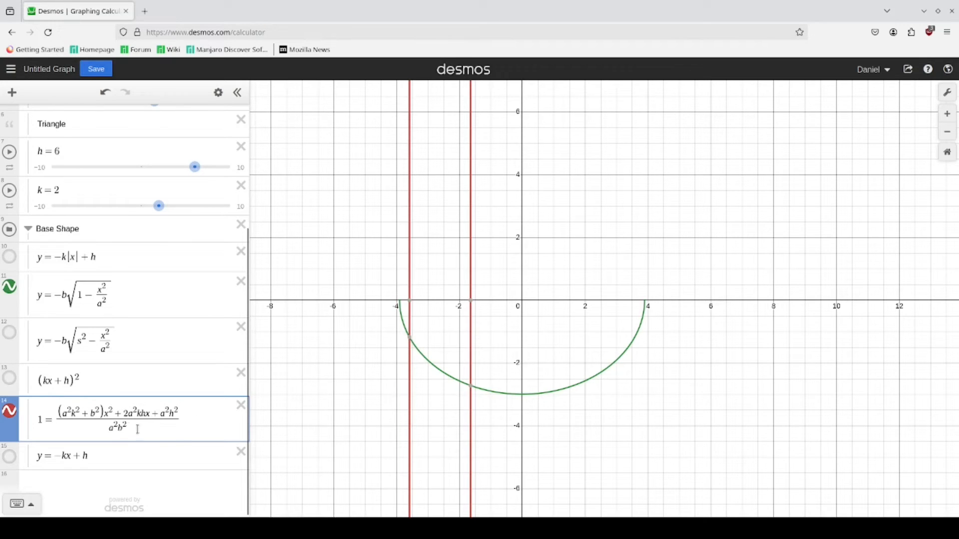
Replace the equation's left side with 0 and append − a²b² after the fraction.
drag(43, 420, 38, 420)
text(0)
click(192, 423)
text(-d)
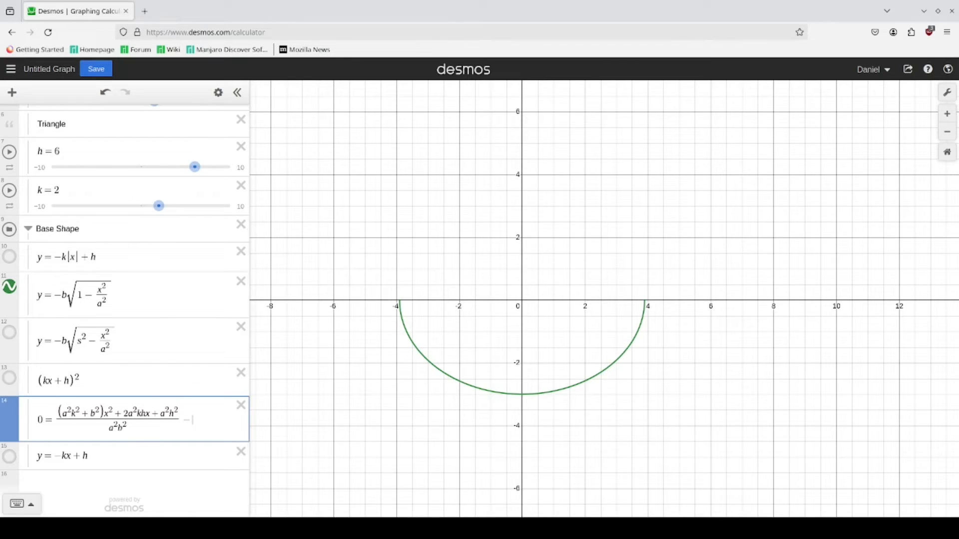
text(^2)
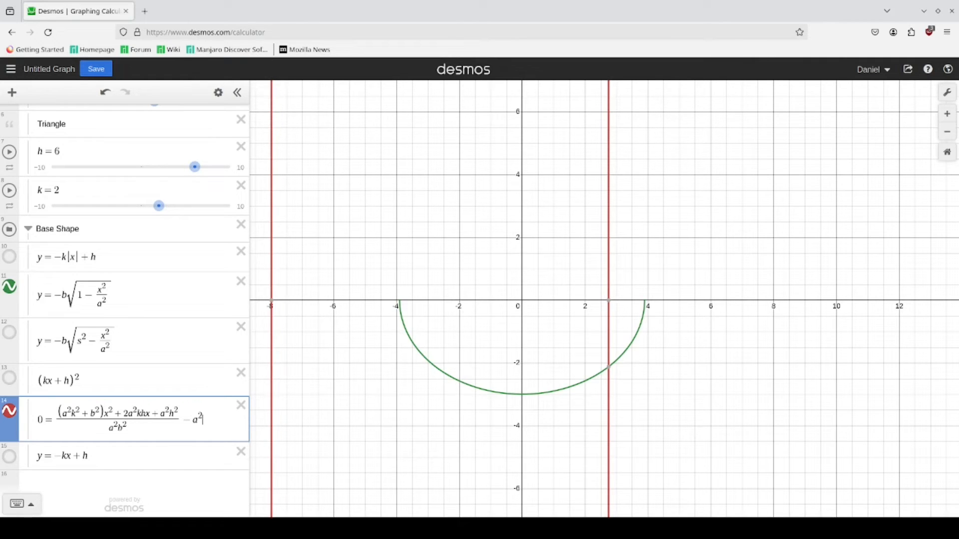
text(b)
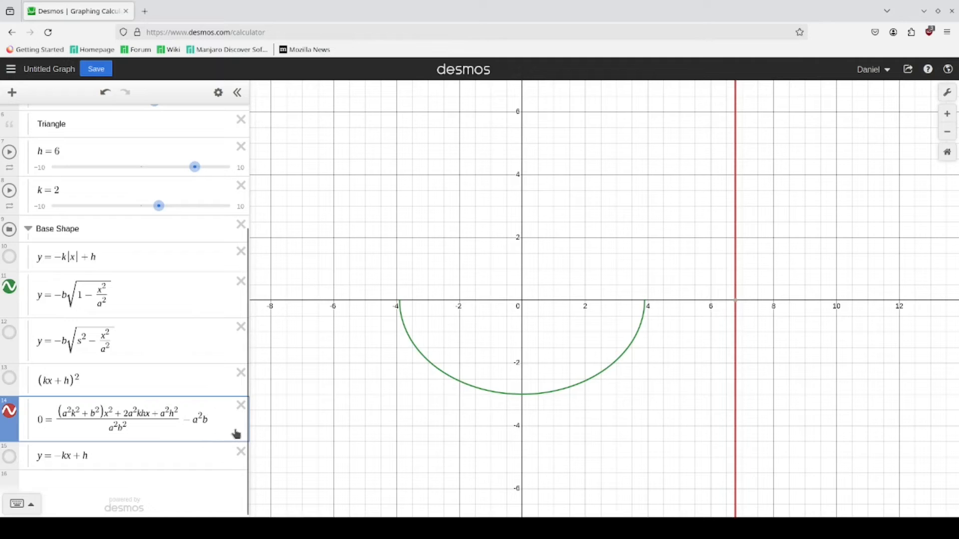
text(^)
Move the − a²b² term into the fraction's numerator, directly after a²h².
key(shift+Left)
key(shift+Left)
key(shift+Left)
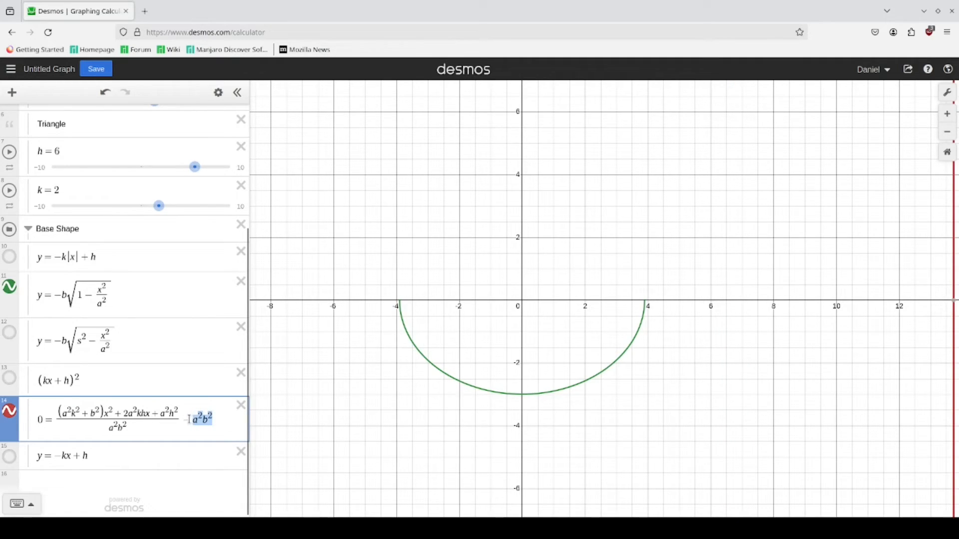
key(BackSpace)
key(BackSpace)
text(-)
text(a²b²)
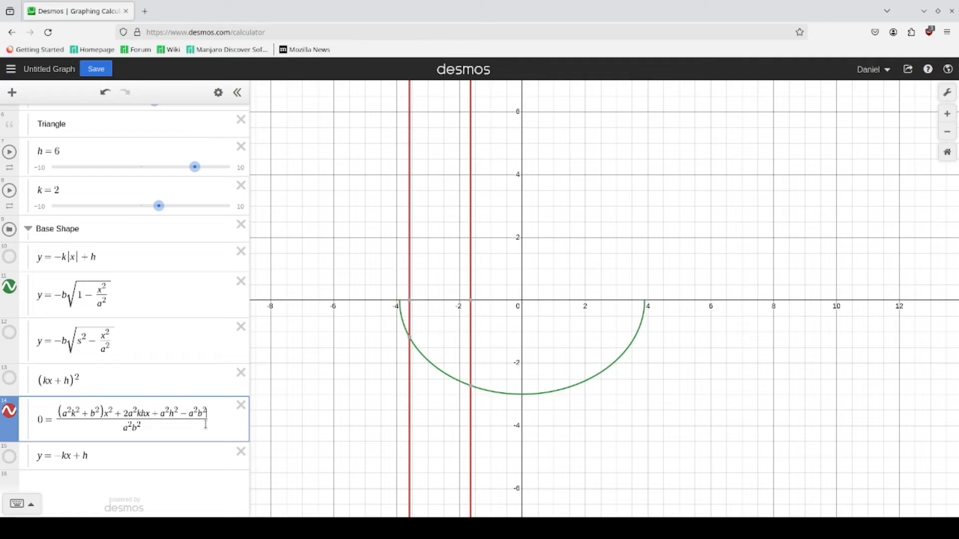
Delete the helper expression (kx + h)² and hide the graph of the intersection equation.
drag(123, 428, 145, 428)
click(145, 428)
drag(125, 413, 143, 411)
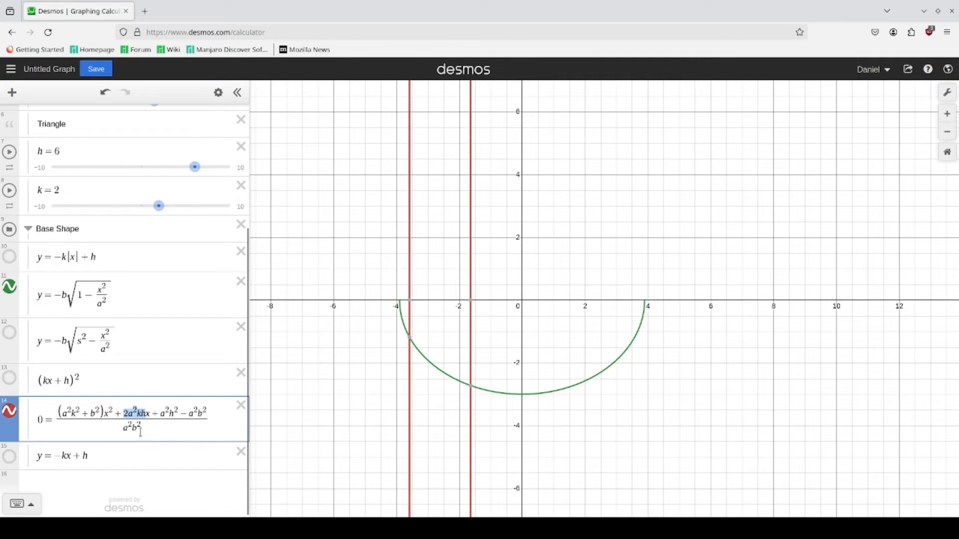
drag(126, 431, 141, 428)
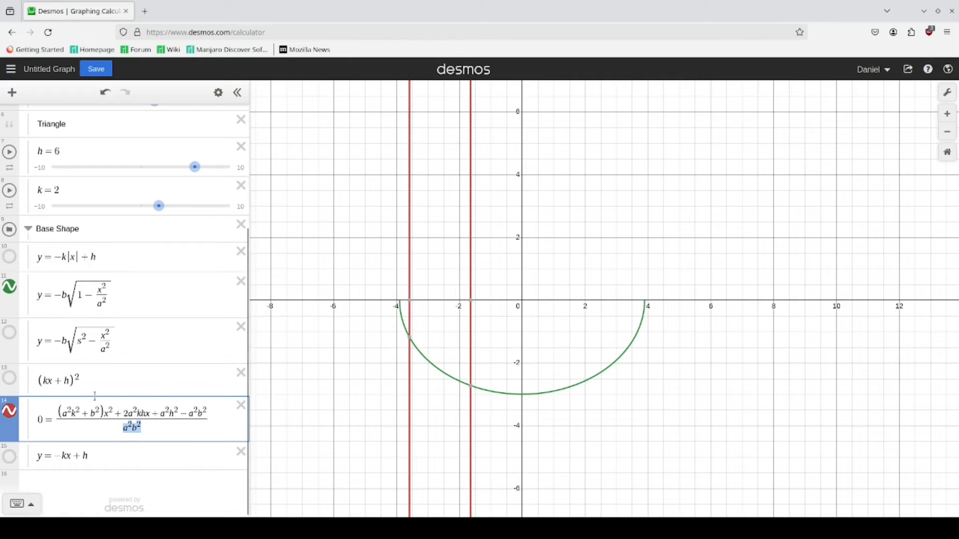
click(240, 375)
click(10, 408)
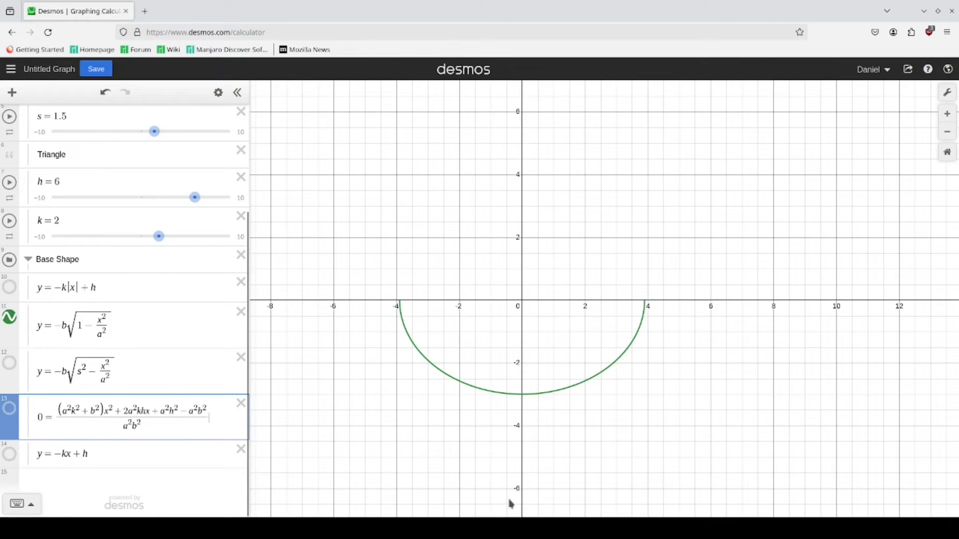
Add a new expression below the intersection equation containing the negative fraction −2a²kh/(a²b²), reusing the equation's x coefficient and denominator.
key(Return)
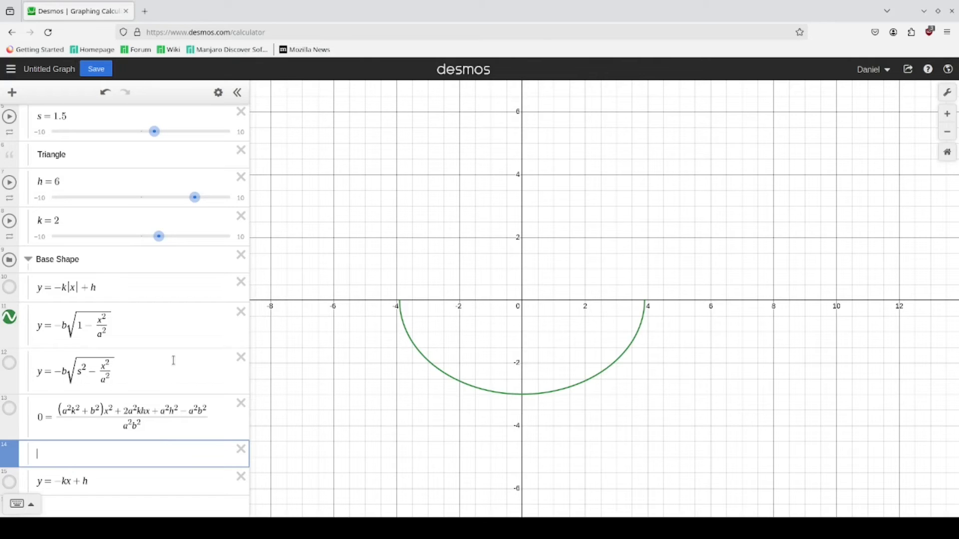
text(-)
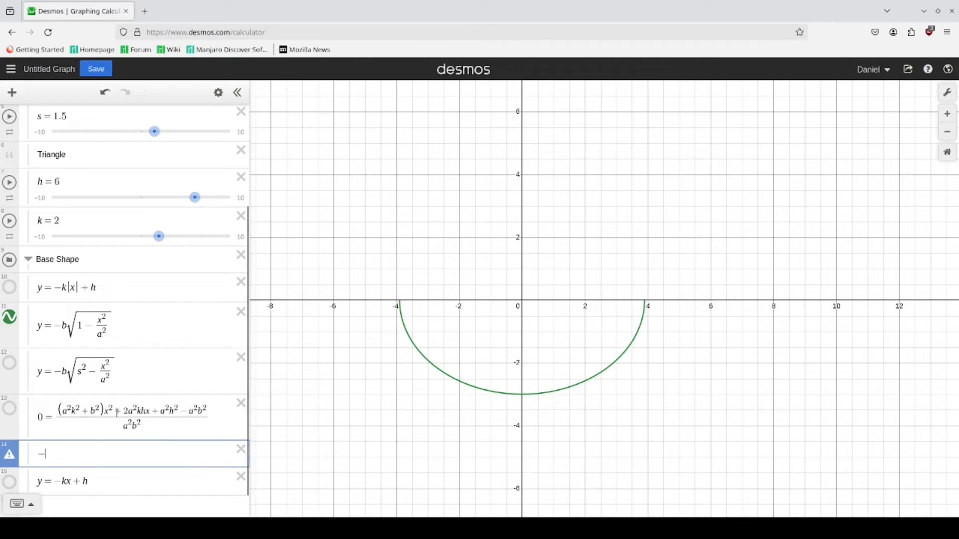
drag(125, 411, 144, 406)
key(ctrl+c)
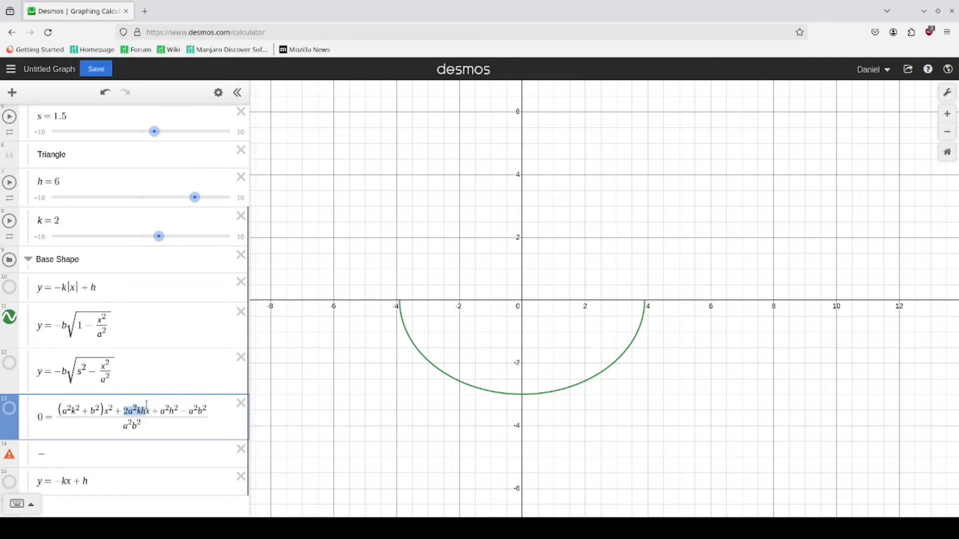
click(58, 456)
key(ctrl+v)
text(/)
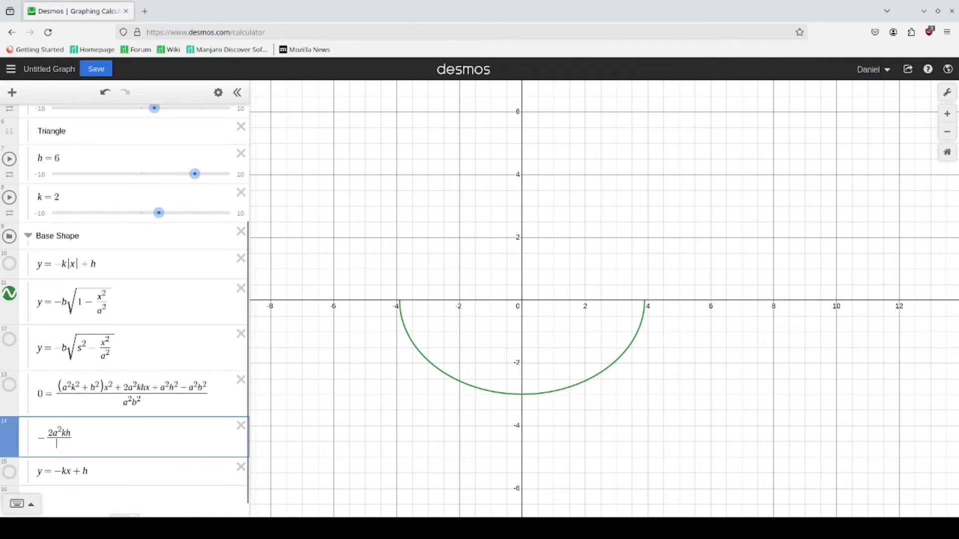
drag(149, 402, 123, 405)
key(ctrl+c)
click(56, 445)
key(ctrl+v)
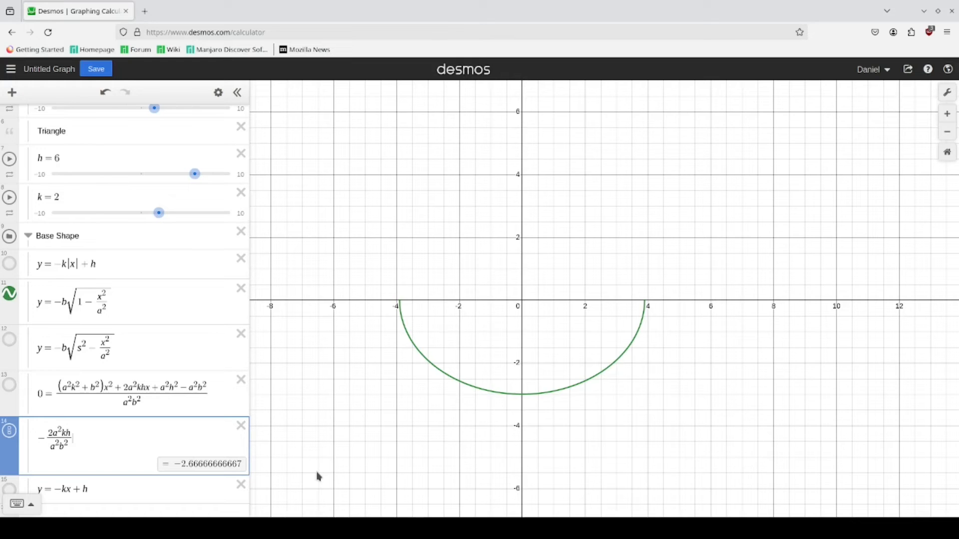
Append a square root to the new expression, with the squared fraction (2a²kh/(a²b²))² under it.
text(+)
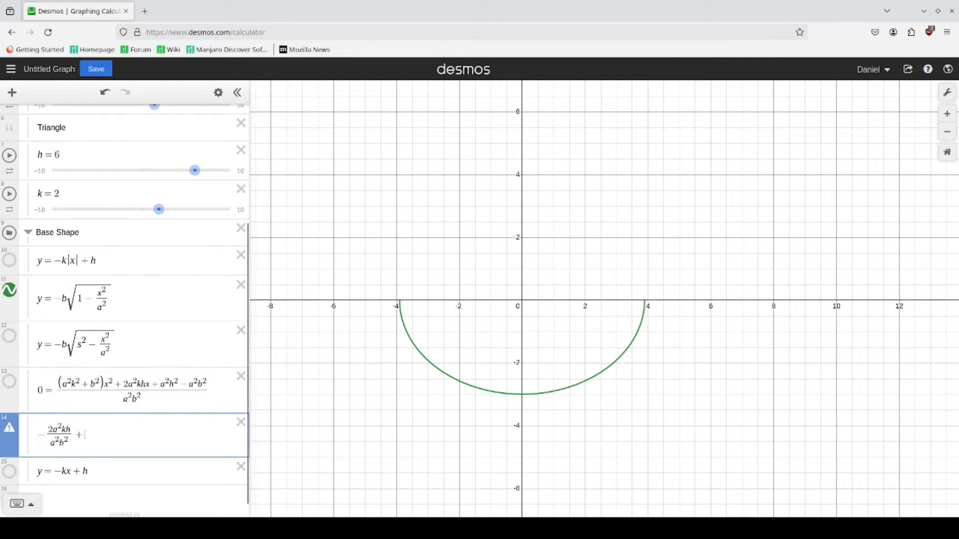
text(sqrt)
drag(125, 383, 145, 381)
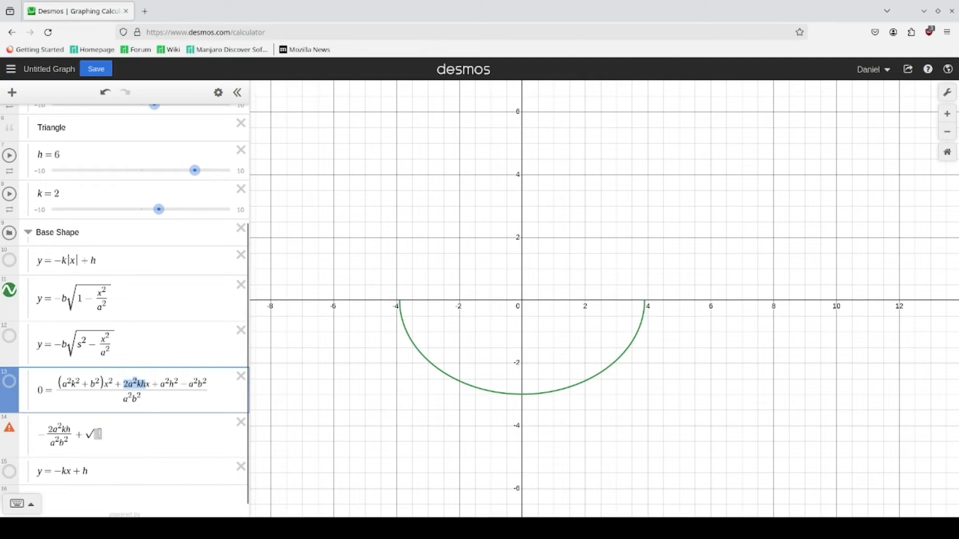
click(97, 434)
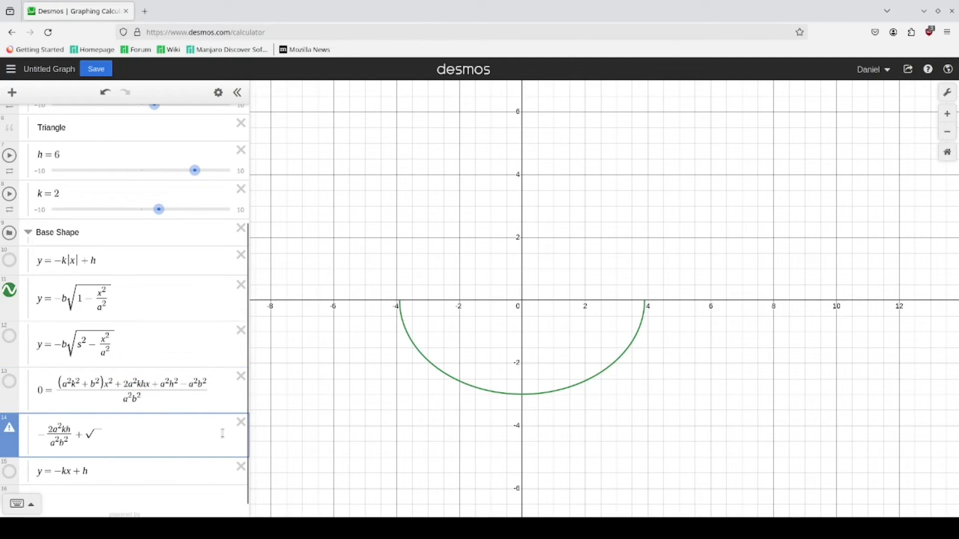
drag(46, 430, 73, 442)
click(99, 436)
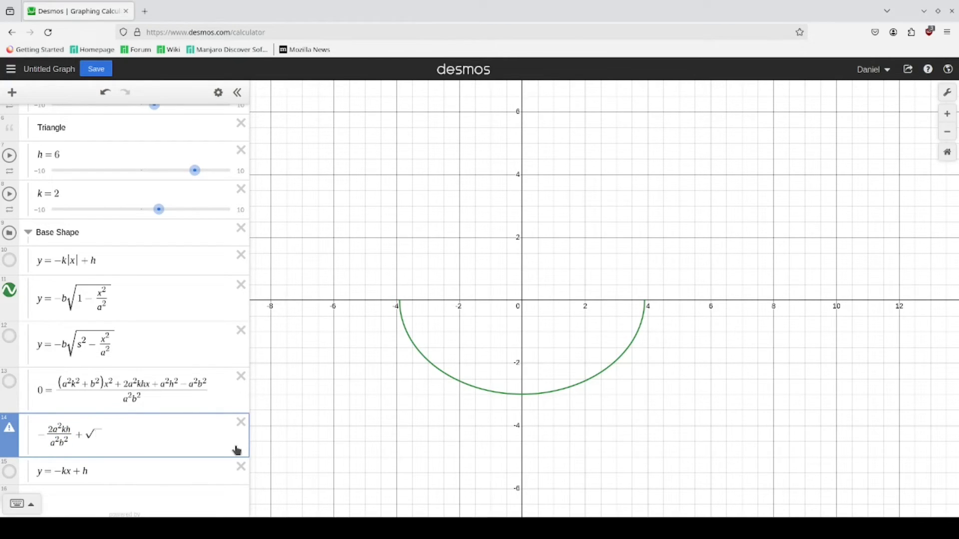
text(()
key(ctrl+v)
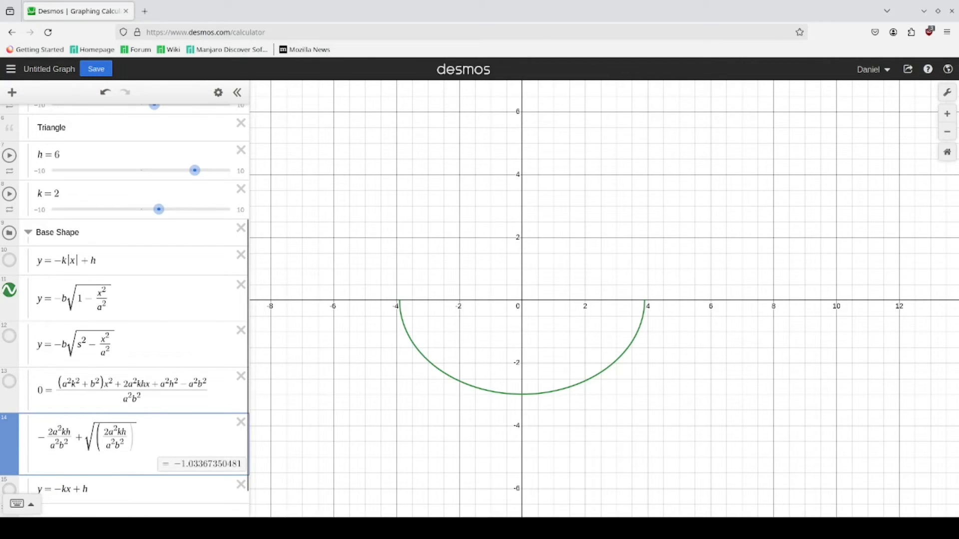
text()^2)
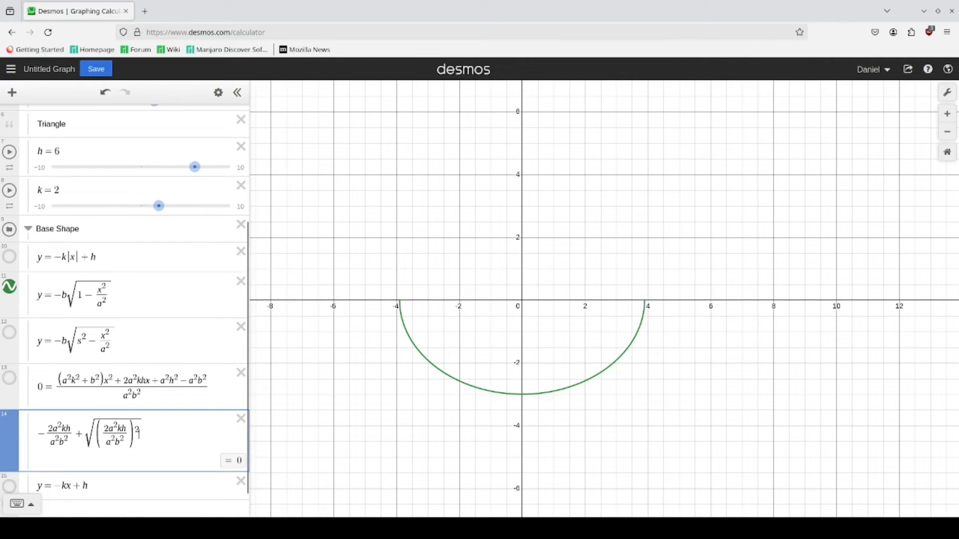
Subtract 4·(a²k² + b²) under the square root, using the x² coefficient from the intersection equation.
text(-4)
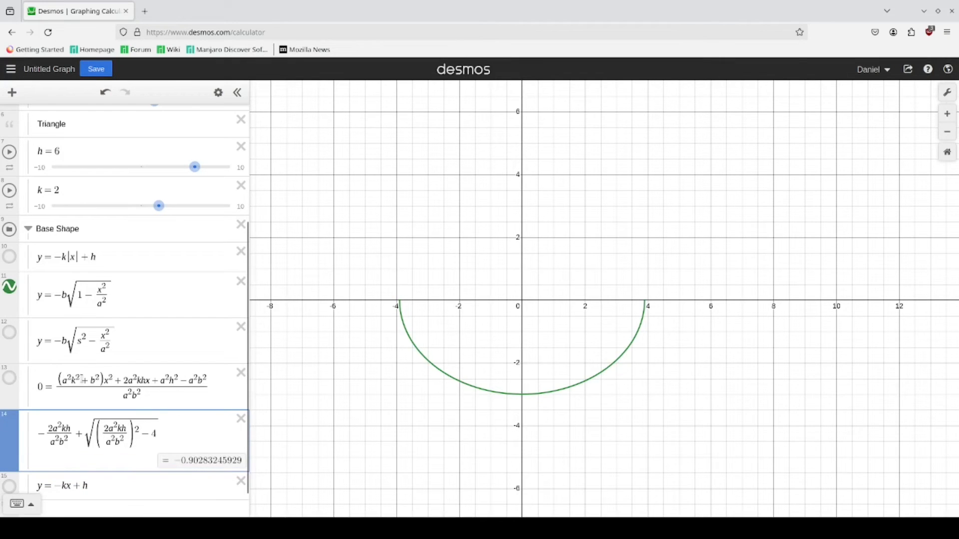
drag(58, 379, 102, 378)
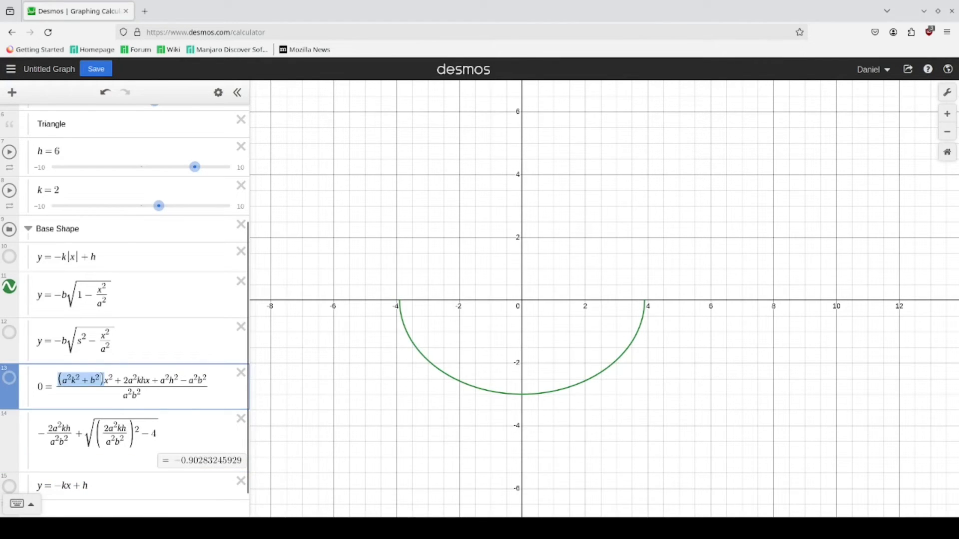
click(175, 432)
key(ctrl+v)
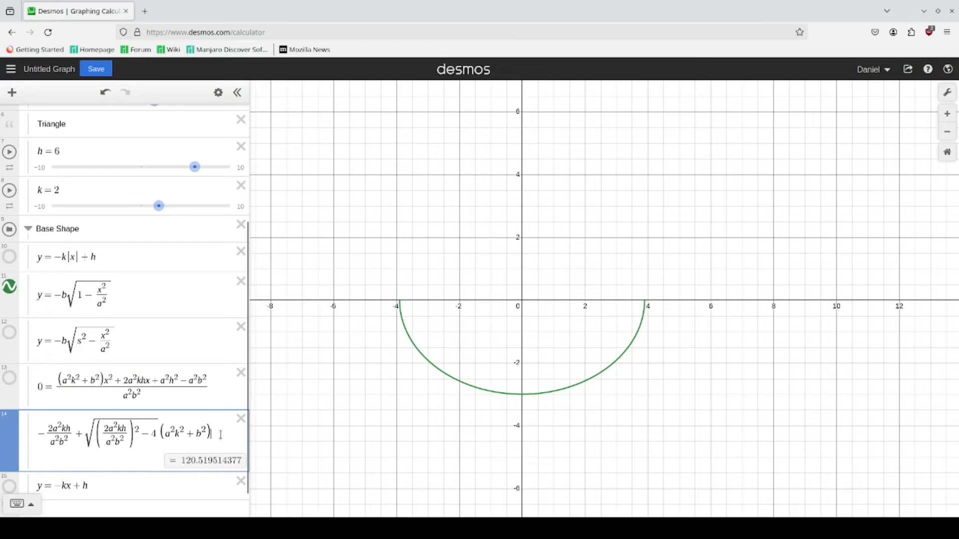
key(ctrl+z)
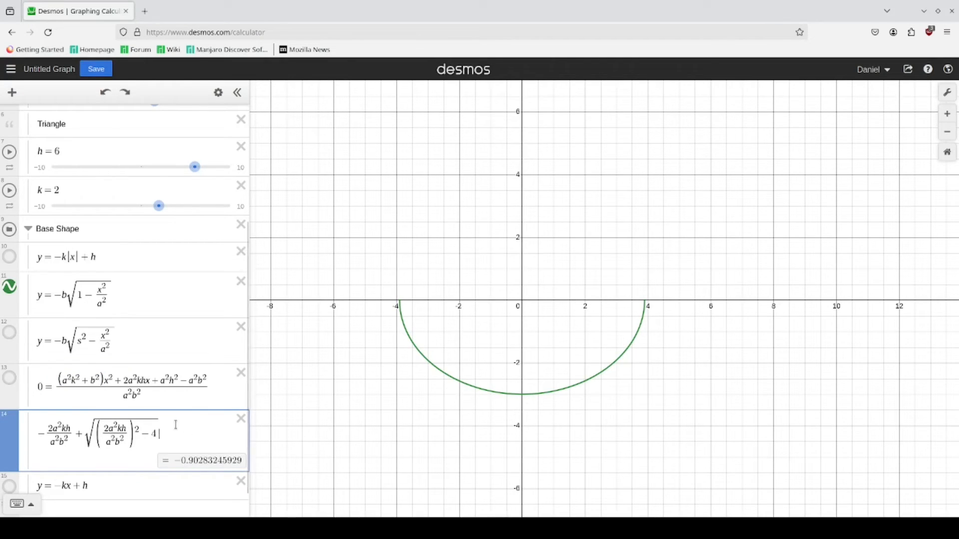
key(ctrl+v)
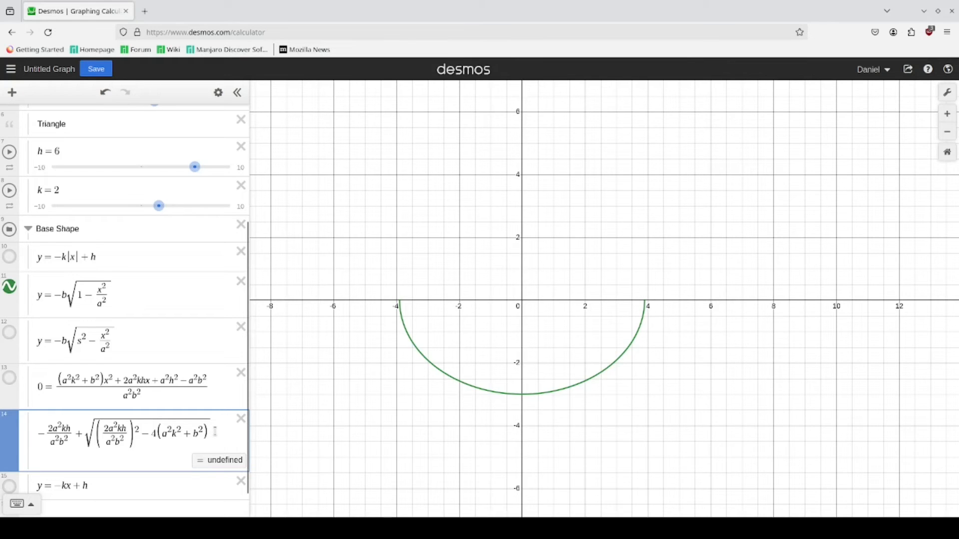
click(157, 434)
text(*)
click(216, 435)
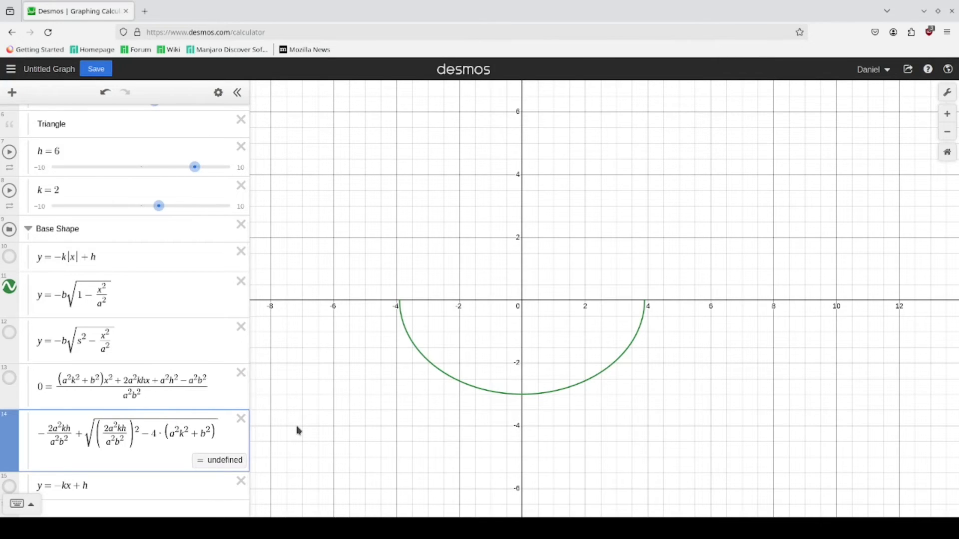
Divide the (a²k² + b²) factor under the root by a²b².
text(/)
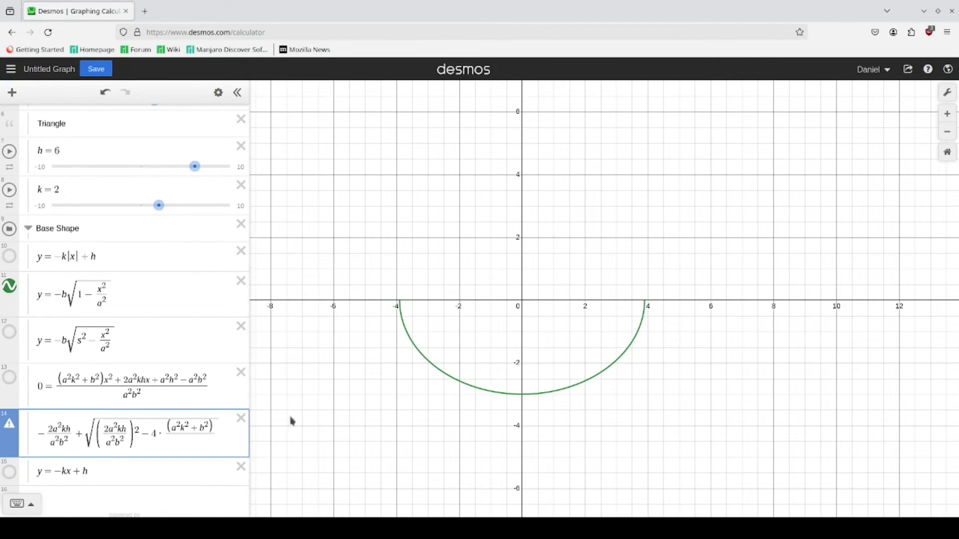
drag(125, 395, 144, 388)
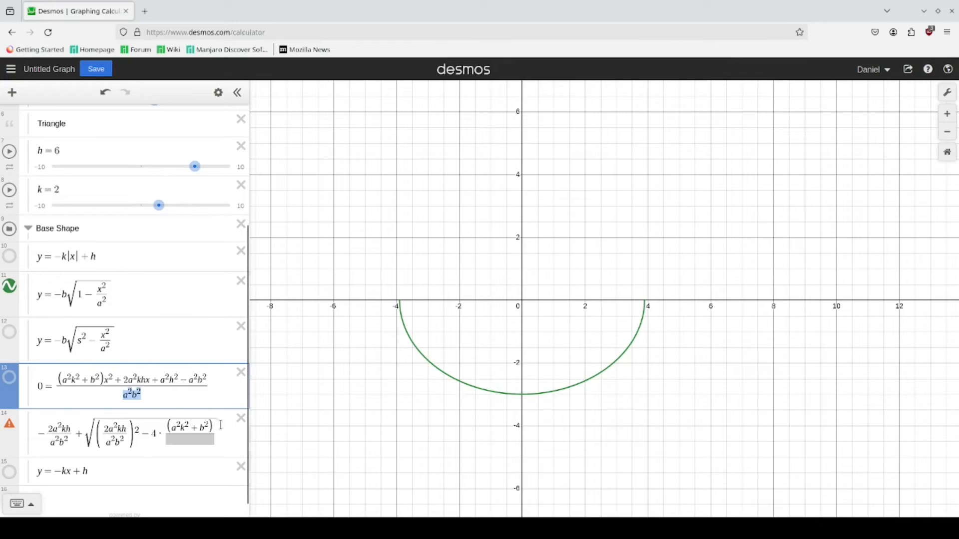
click(193, 441)
key(ctrl+v)
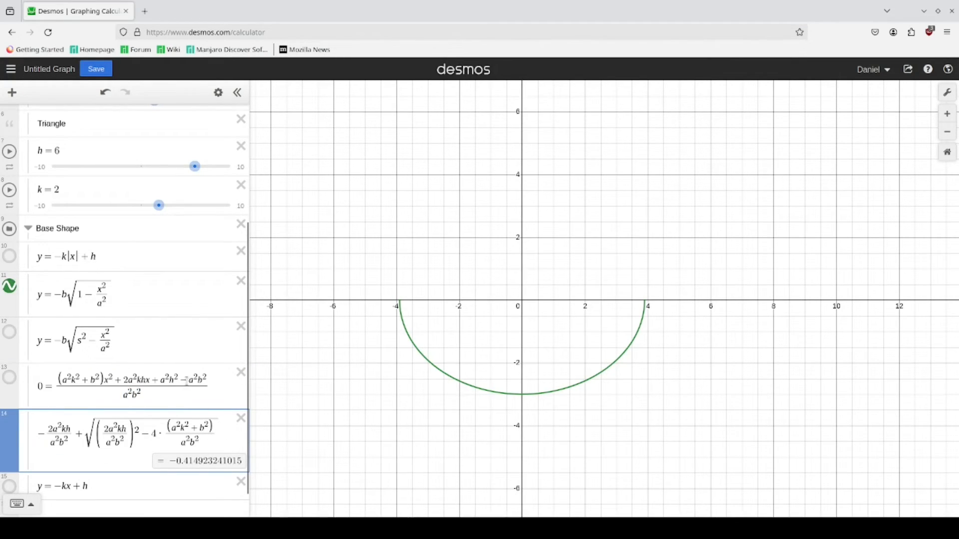
Copy the constant terms a²h² − a²b² from the intersection equation's numerator.
drag(160, 381, 206, 376)
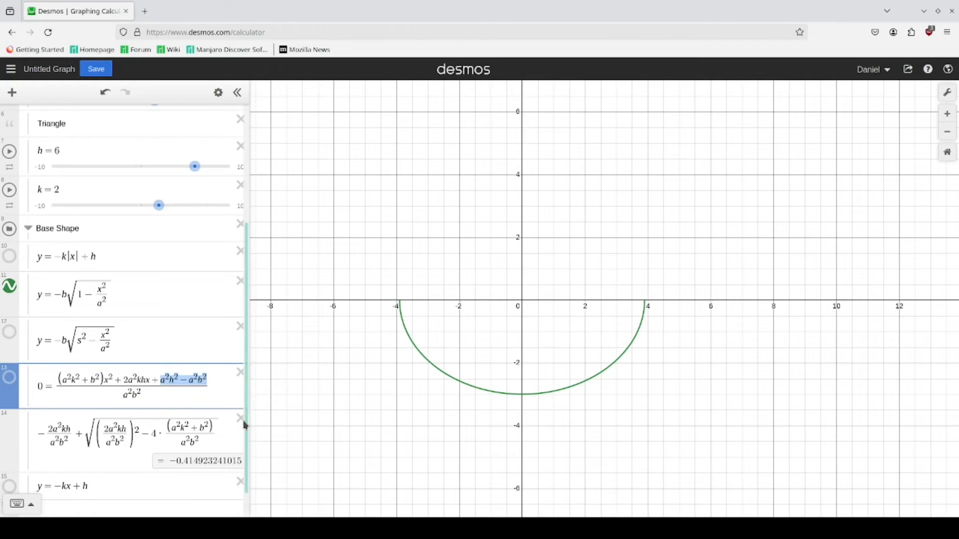
click(185, 378)
drag(161, 381, 208, 380)
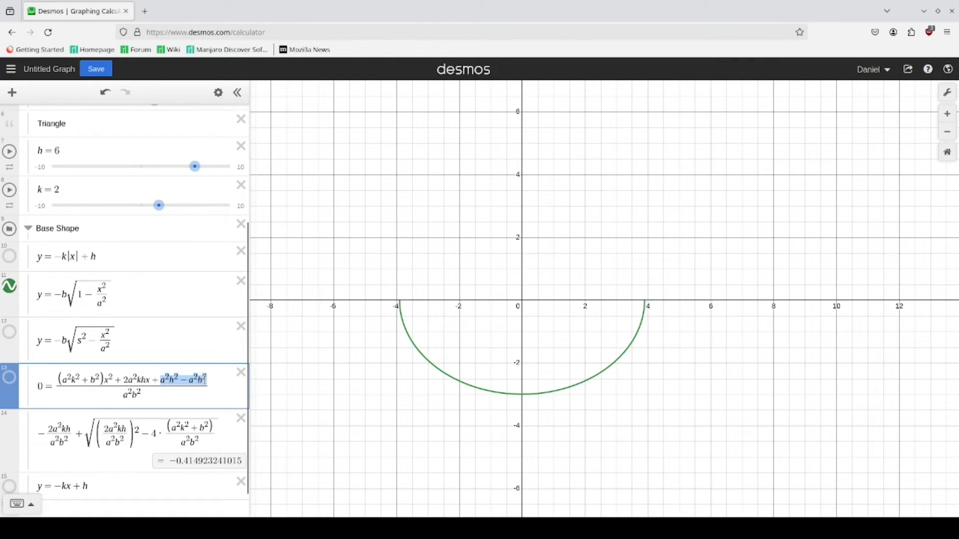
click(221, 435)
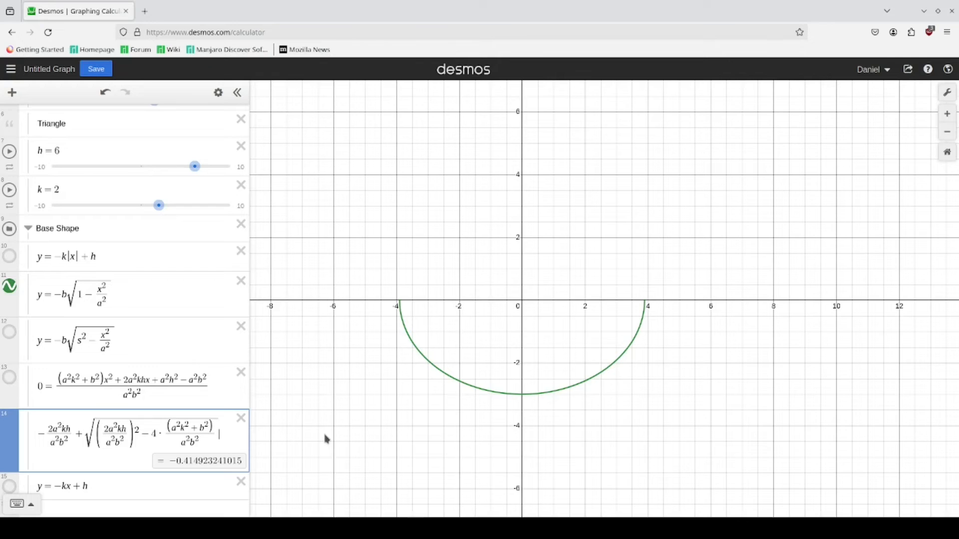
text(*)
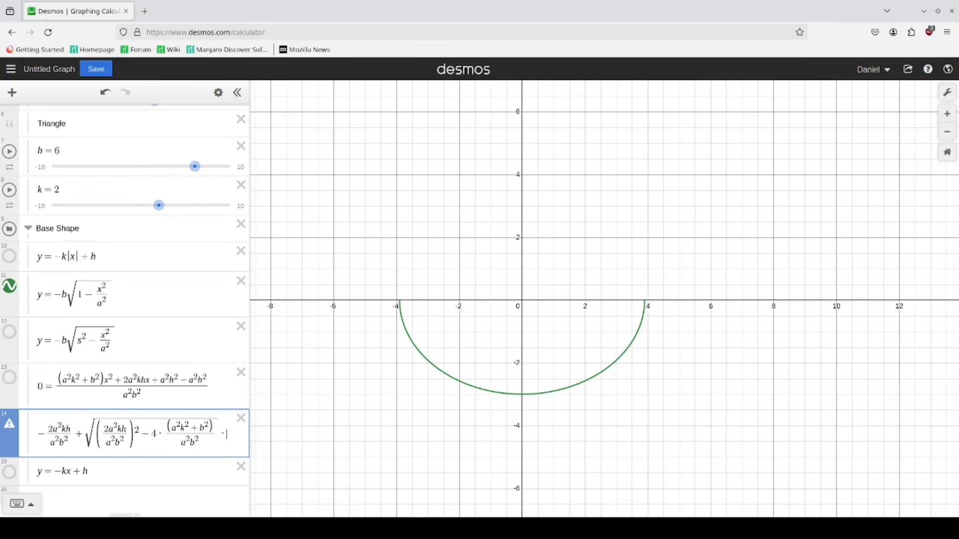
text(a^2h^2-a^2b^2)
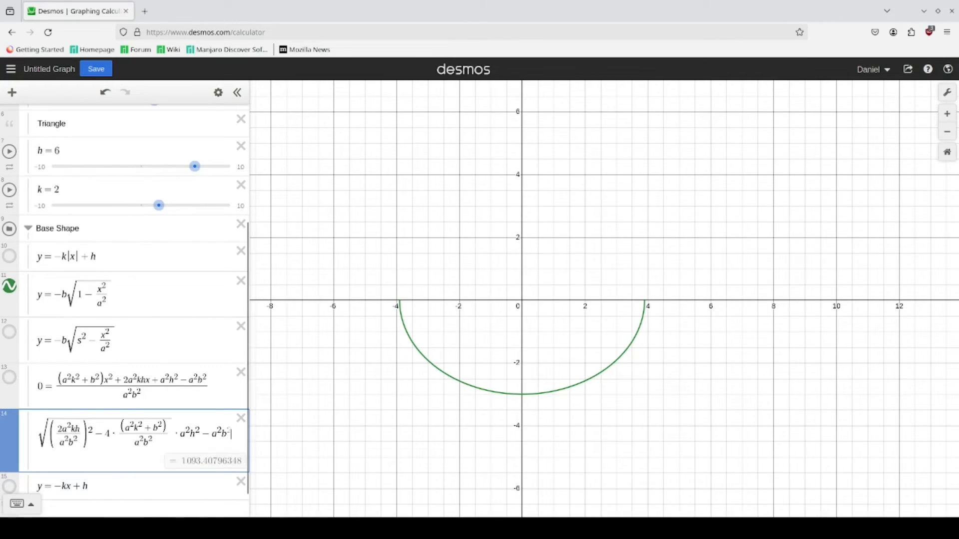
drag(179, 432, 242, 439)
key(ctrl+c)
key(ctrl+z)
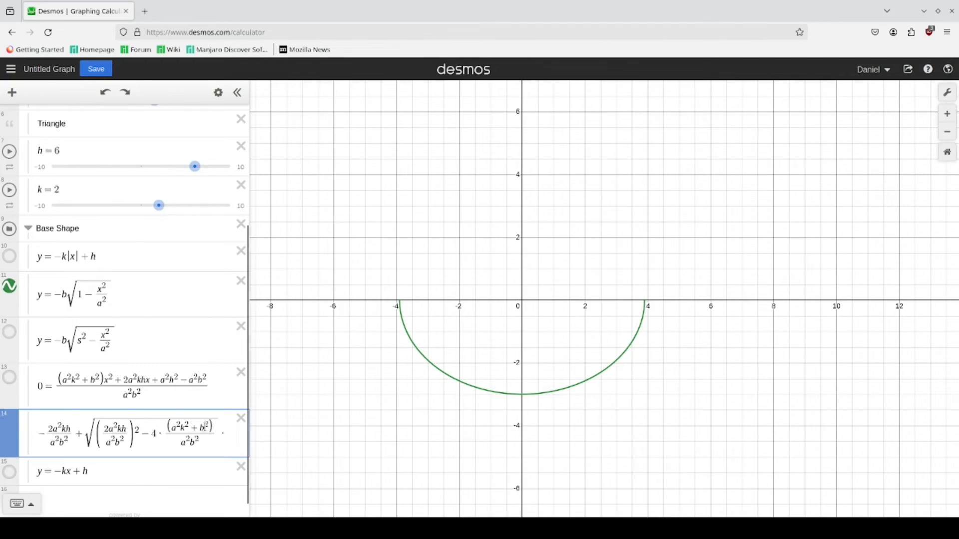
key(BackSpace)
Multiply the last term under the square root by the fraction (a²h² − a²b²)/(a²b²).
key(Left)
text(*)
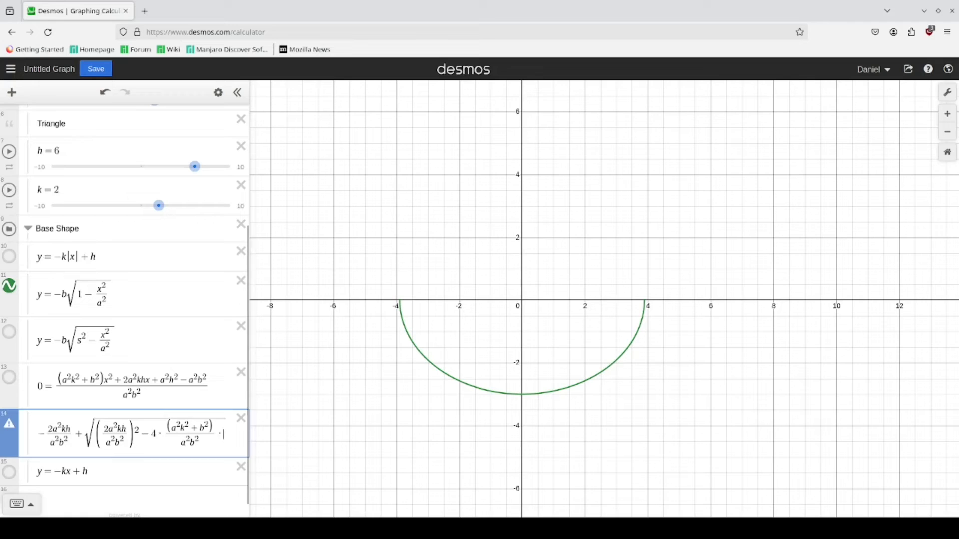
key(ctrl+v)
drag(178, 433, 229, 432)
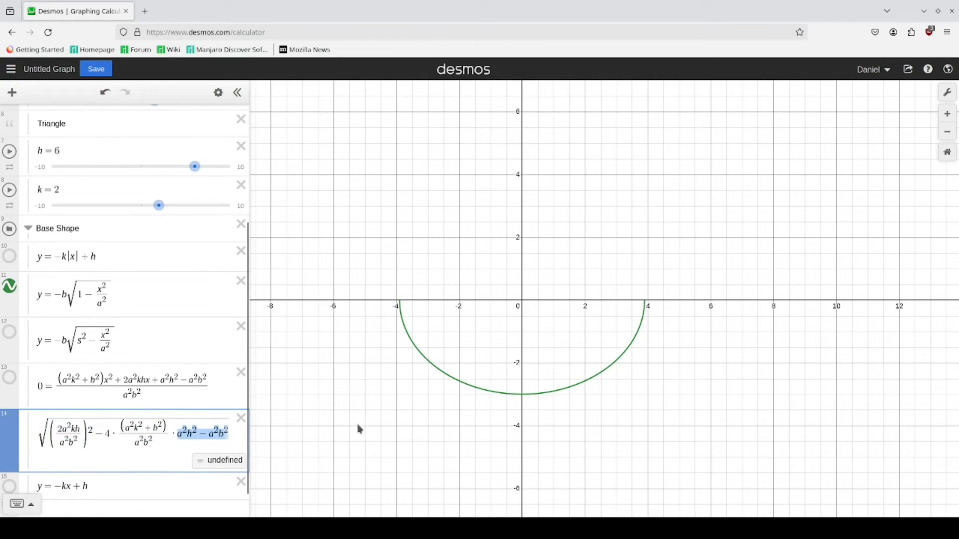
text(/)
drag(123, 395, 145, 396)
key(ctrl+c)
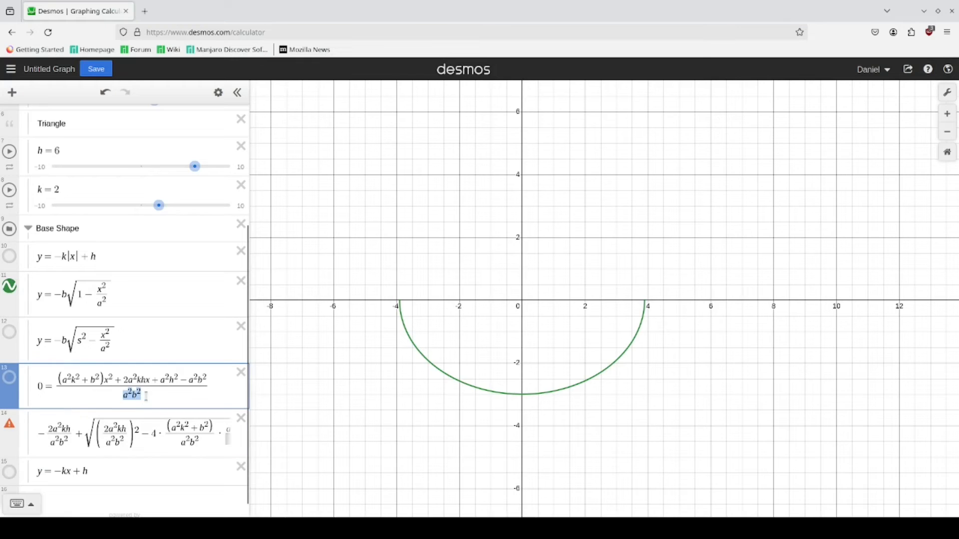
click(227, 438)
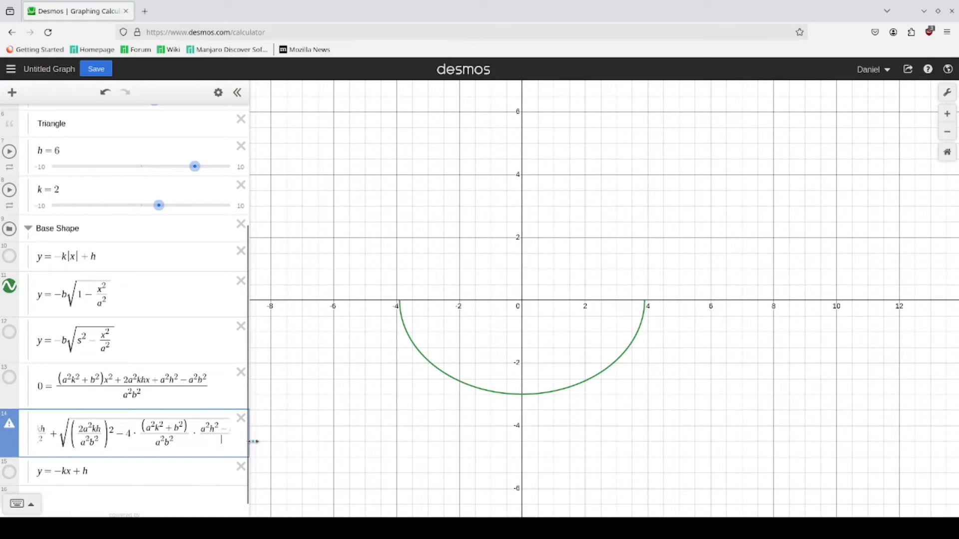
key(ctrl+v)
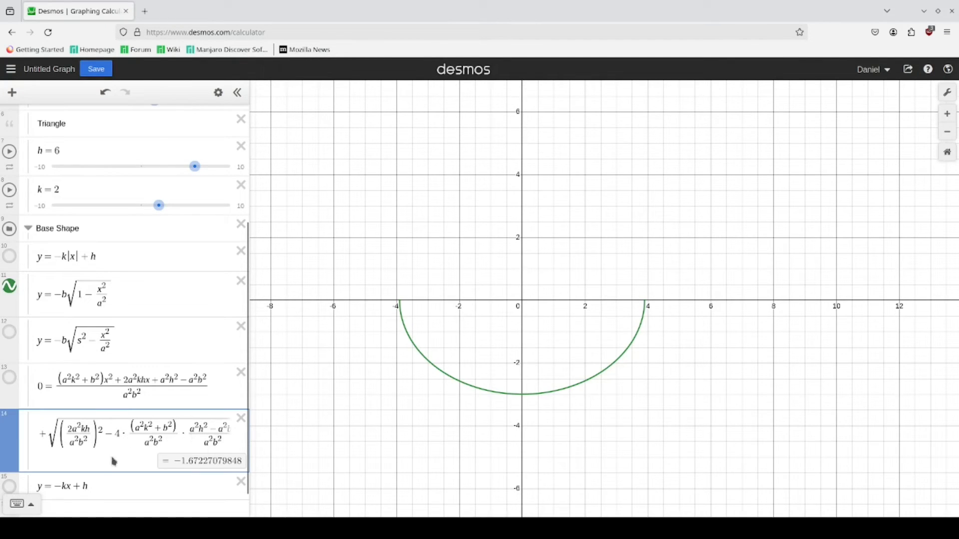
Divide the whole plus-root expression by 2·(a²k² + b²)/(a²b²) to complete the quadratic formula.
key(ctrl+a)
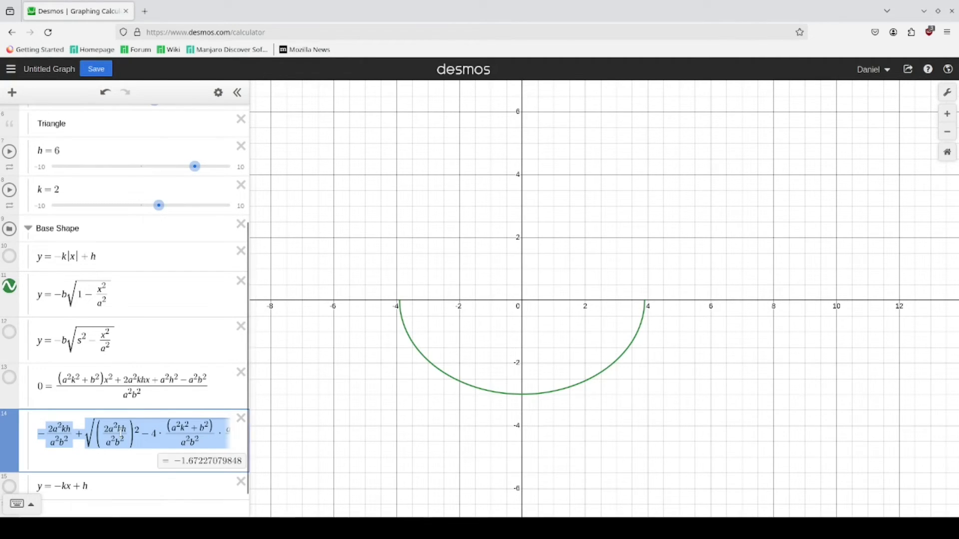
text(/)
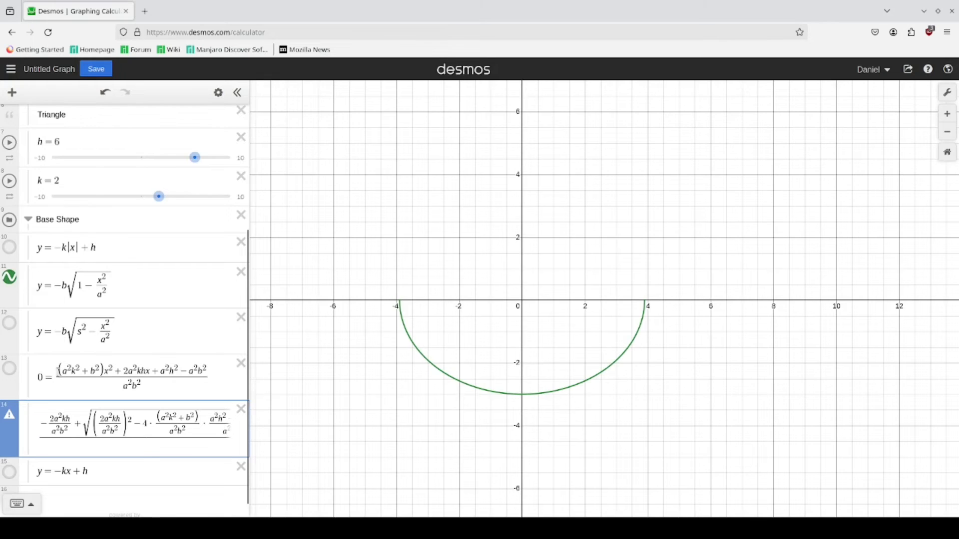
drag(58, 370, 95, 370)
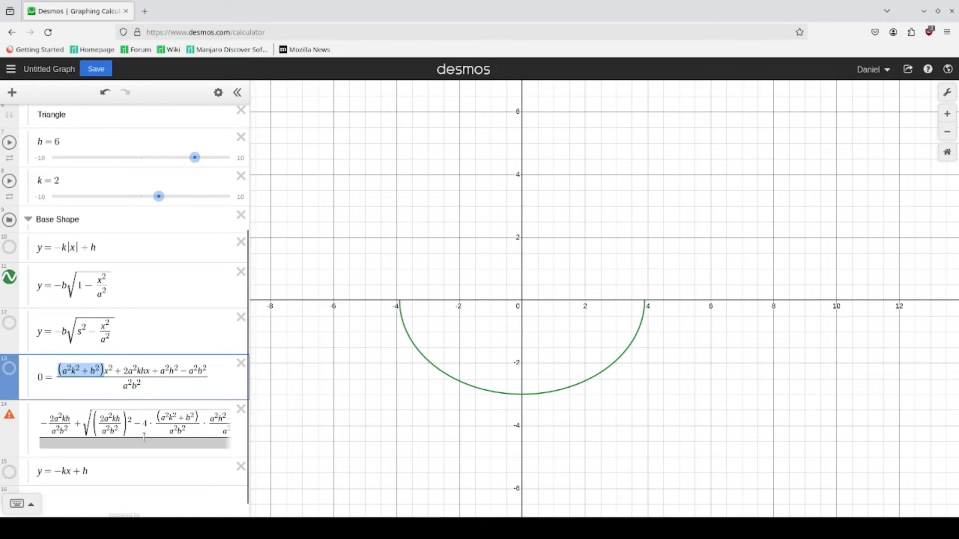
click(147, 444)
text(2()
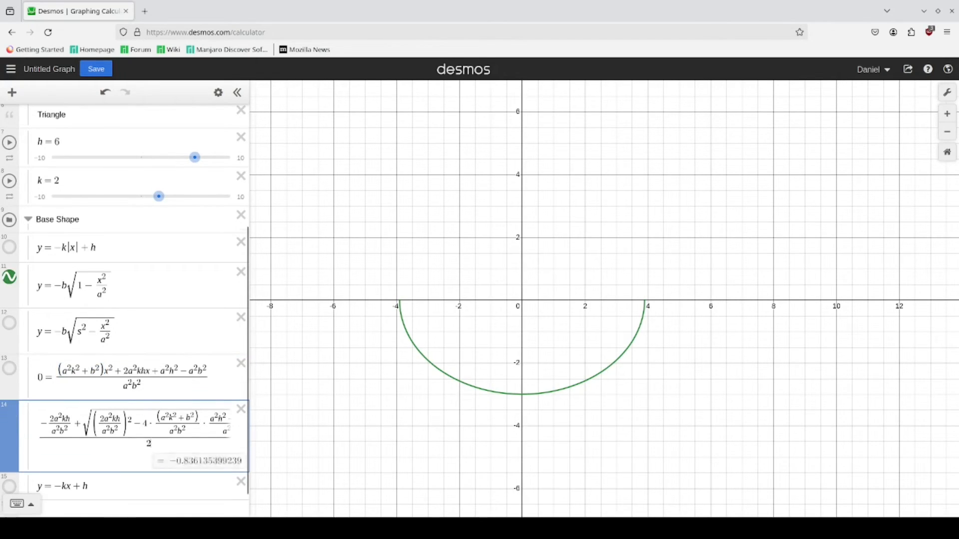
key(BackSpace)
text(*)
text((a^2k^2+b^2))
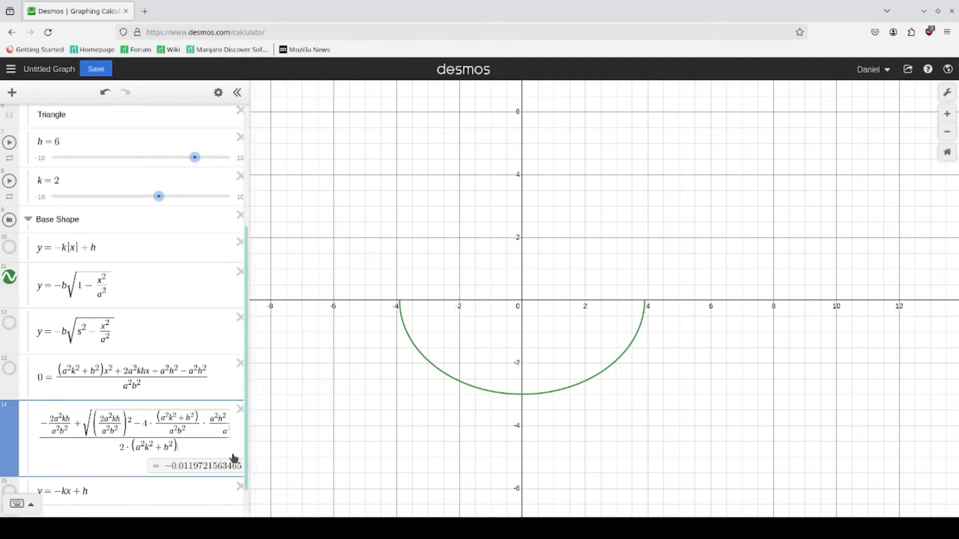
drag(153, 428, 152, 455)
text((a²k²+b²)/a²b²)
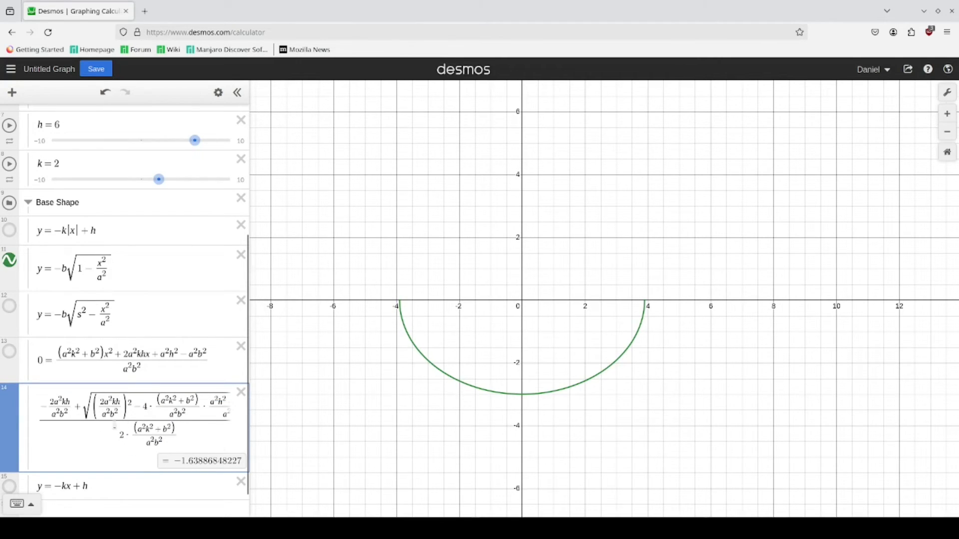
Duplicate the quadratic formula expression on a new line and change the plus before its square root to a minus.
key(ctrl+a)
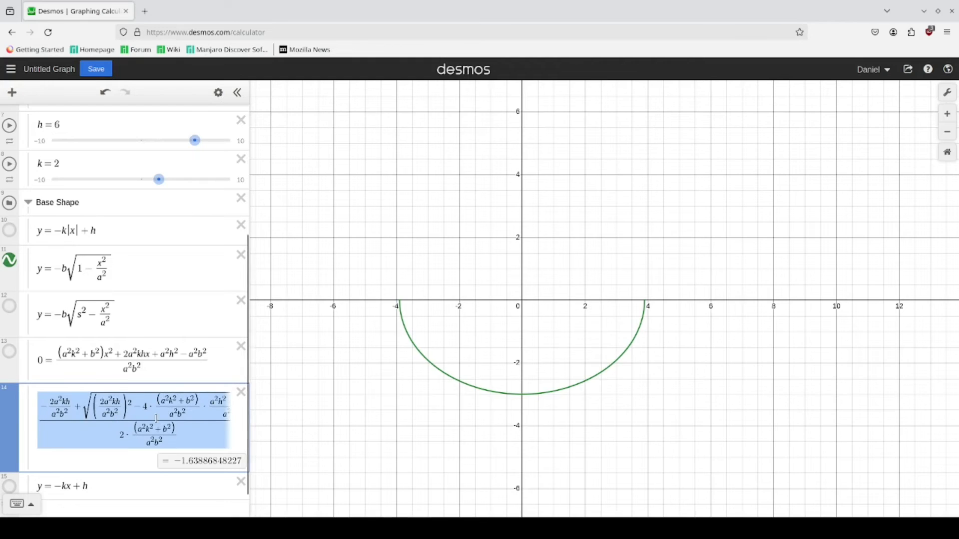
key(Return)
key(ctrl+v)
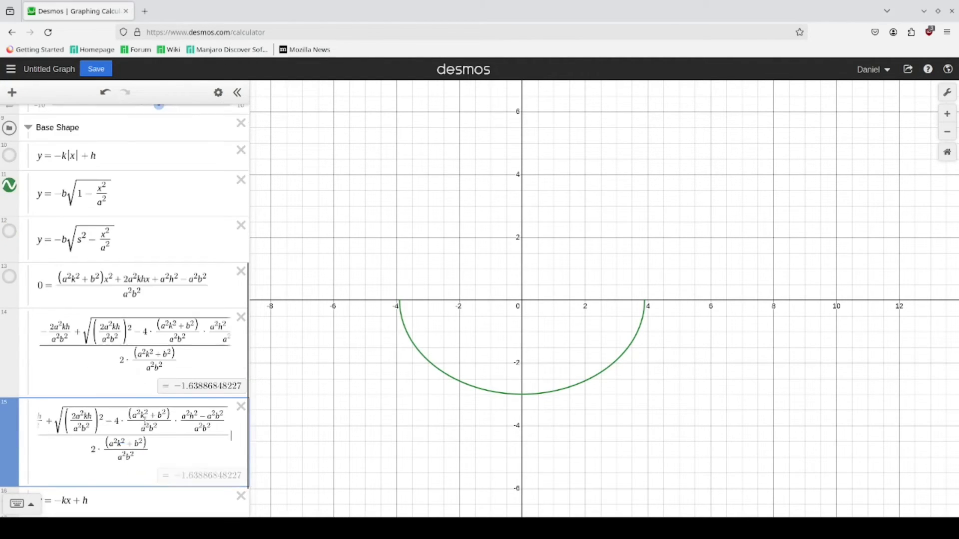
click(56, 421)
key(BackSpace)
text(-)
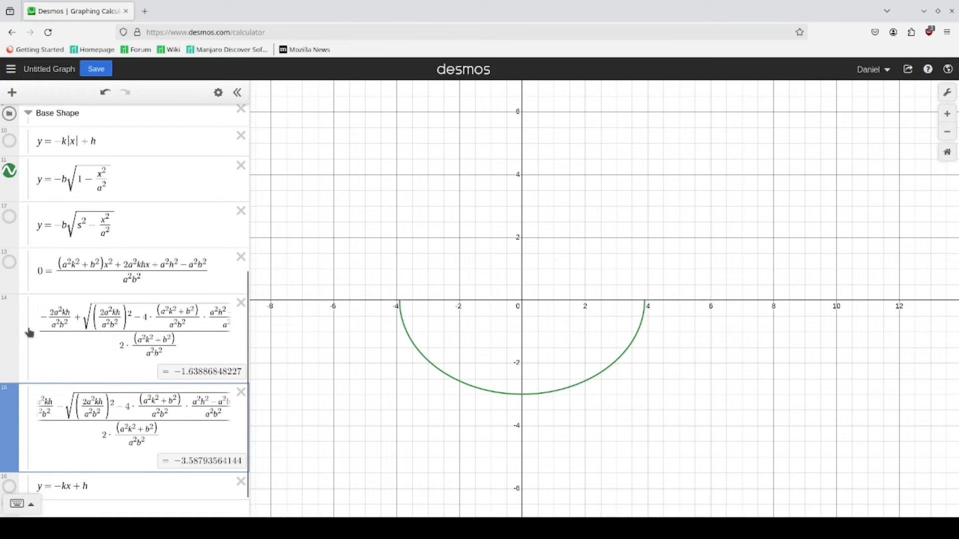
Prefix both quadratic formula expressions with x= so that they plot as vertical lines.
click(44, 317)
key(Left)
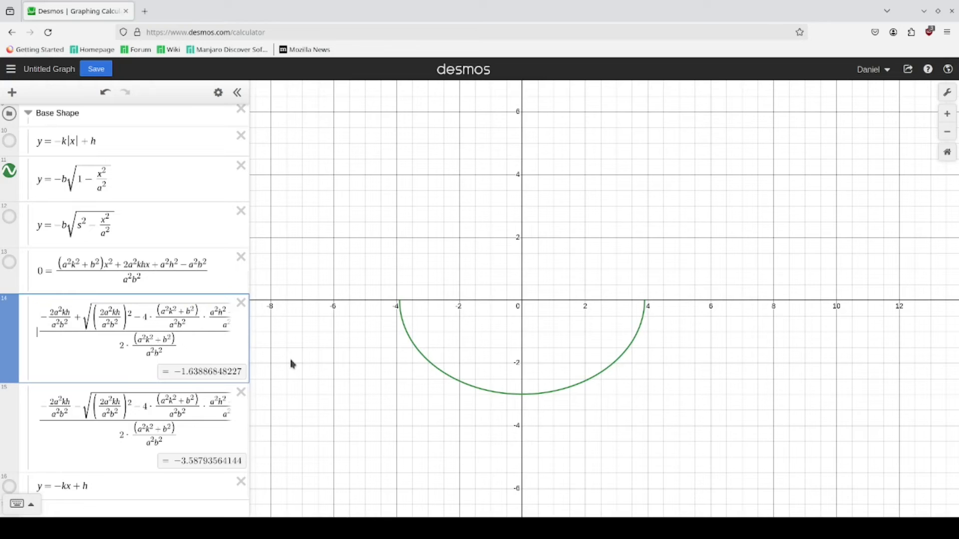
text(x=)
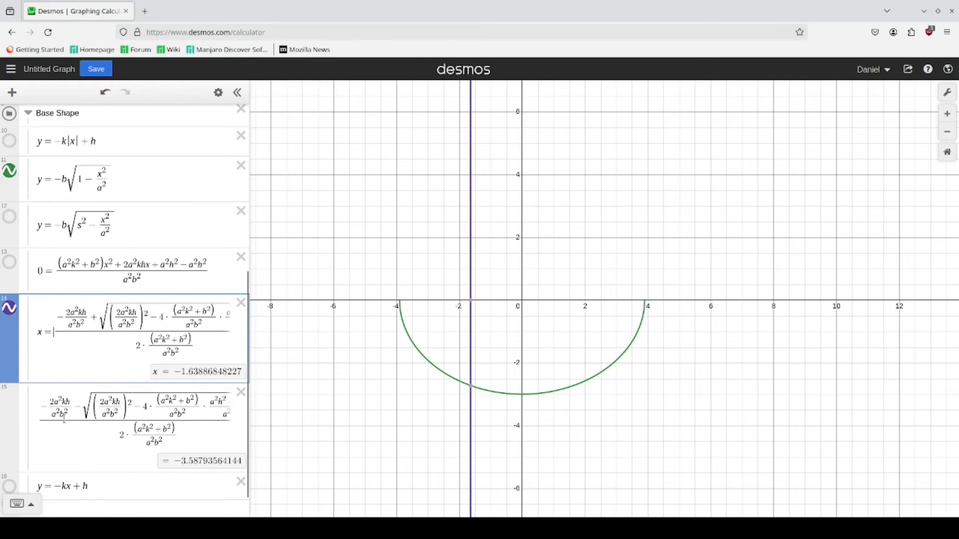
click(244, 425)
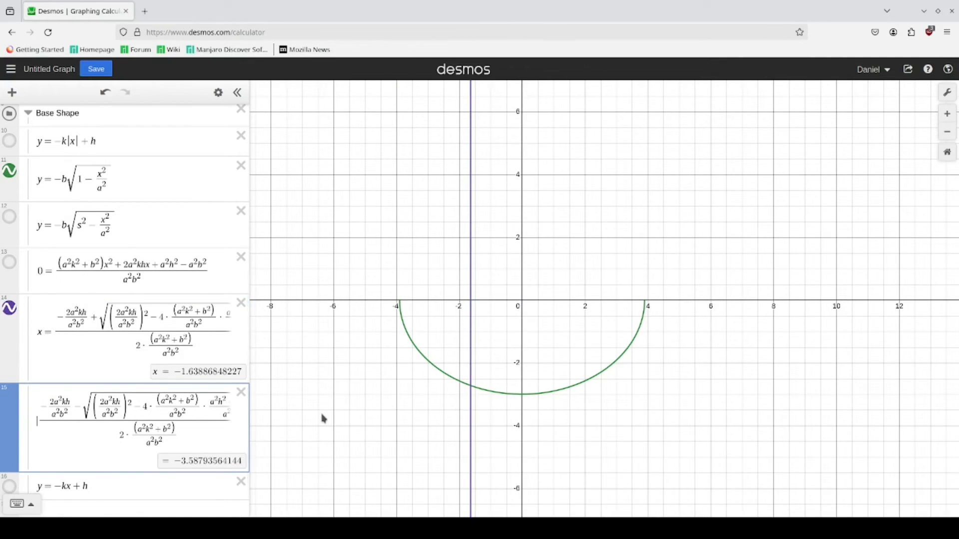
text(x=)
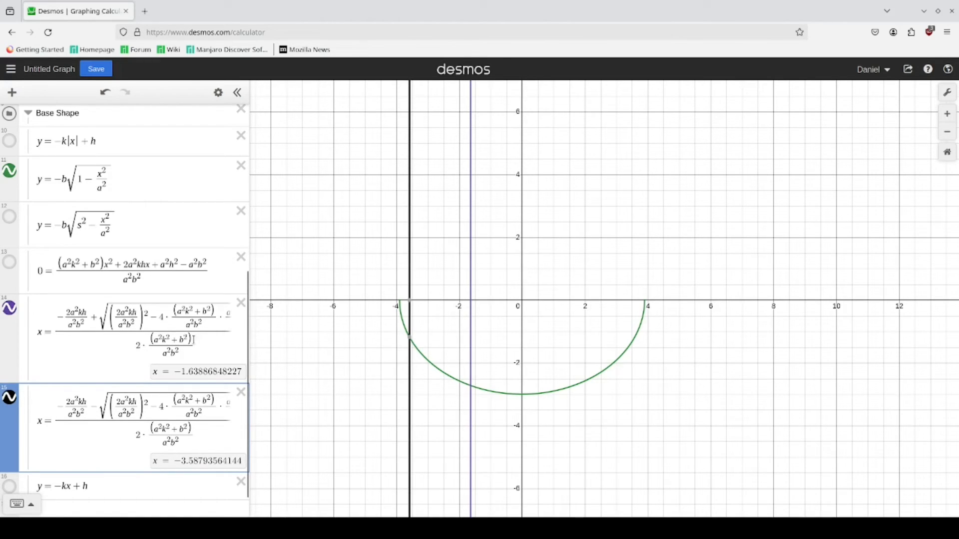
Compare both vertical lines with the y = −k|x| + h graph, delete the plus-root solution and hide the absolute value graph.
click(10, 143)
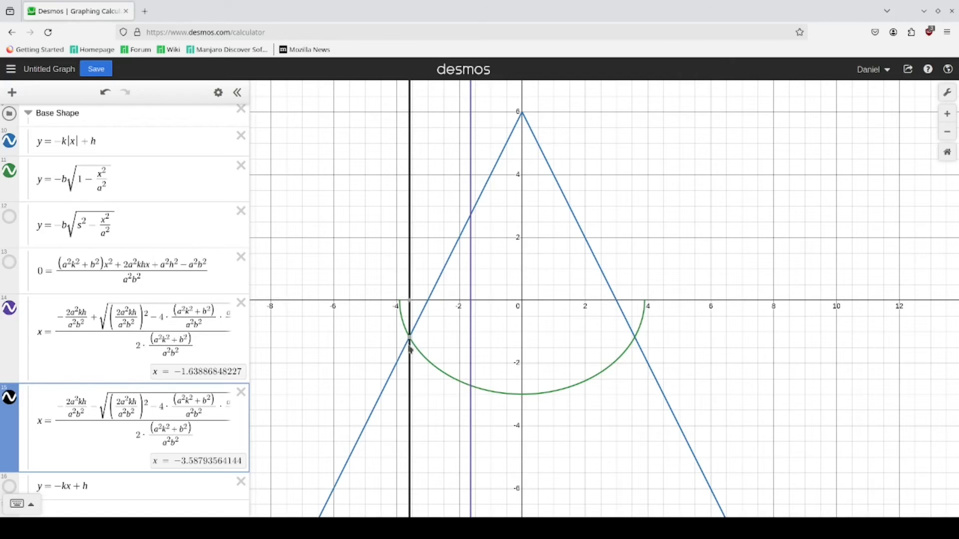
click(241, 305)
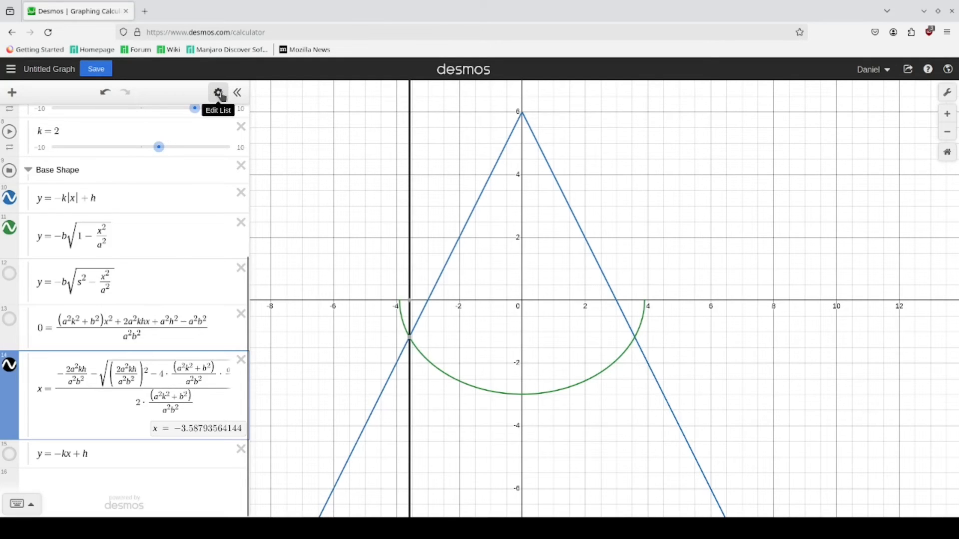
click(14, 198)
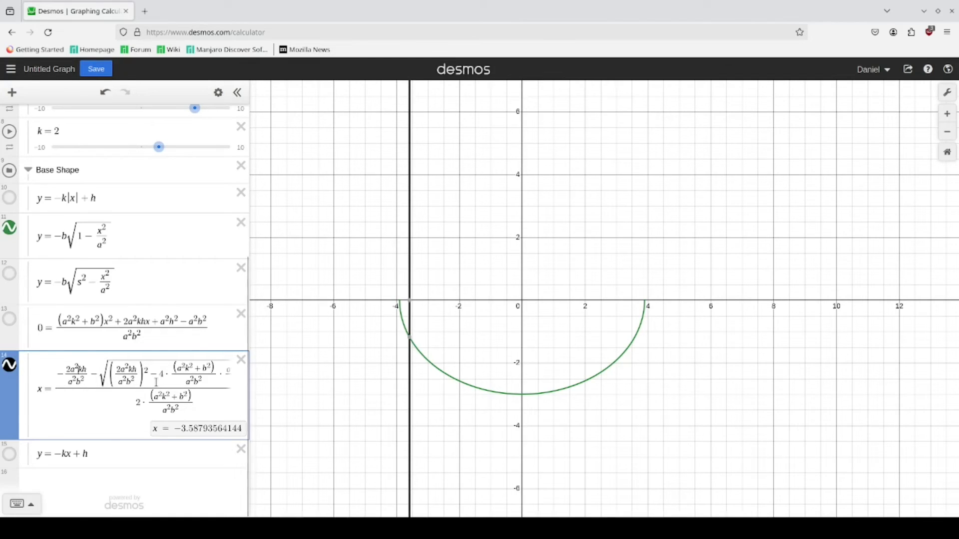
Change the color of the remaining minus-root line to purple.
click(218, 94)
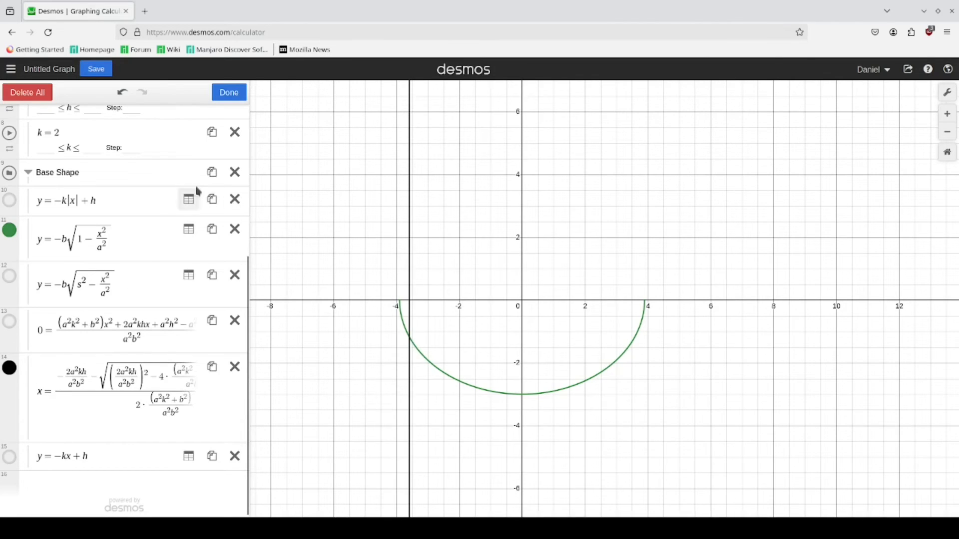
click(7, 372)
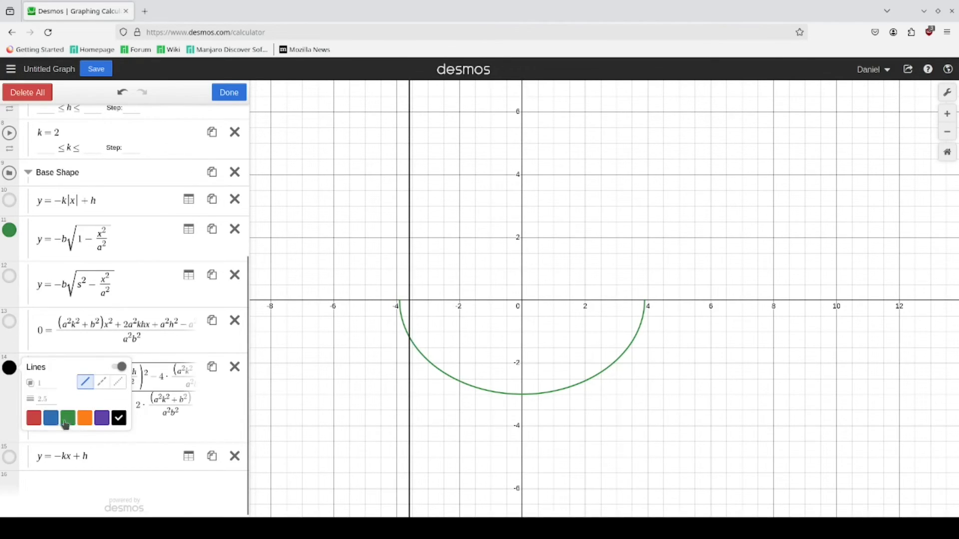
click(101, 417)
click(228, 93)
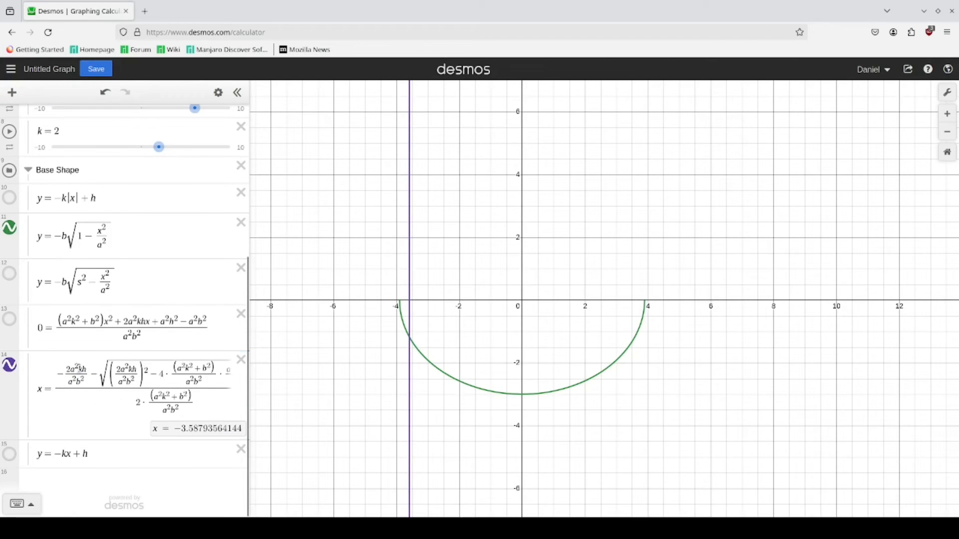
Cancel a² from both 2a²kh/(a²b²) fractions in the x equation, reducing each to 2kh/b².
double_click(75, 368)
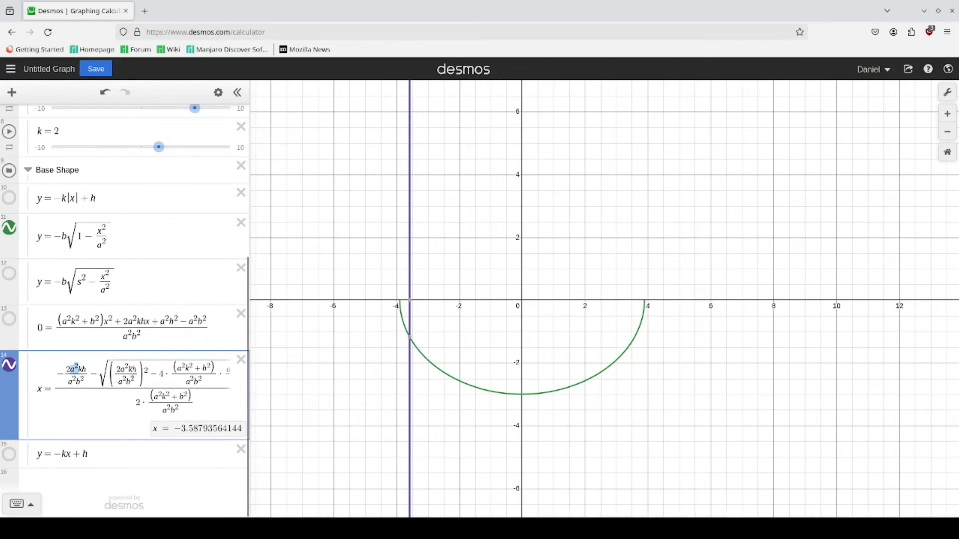
key(BackSpace)
double_click(71, 381)
key(BackSpace)
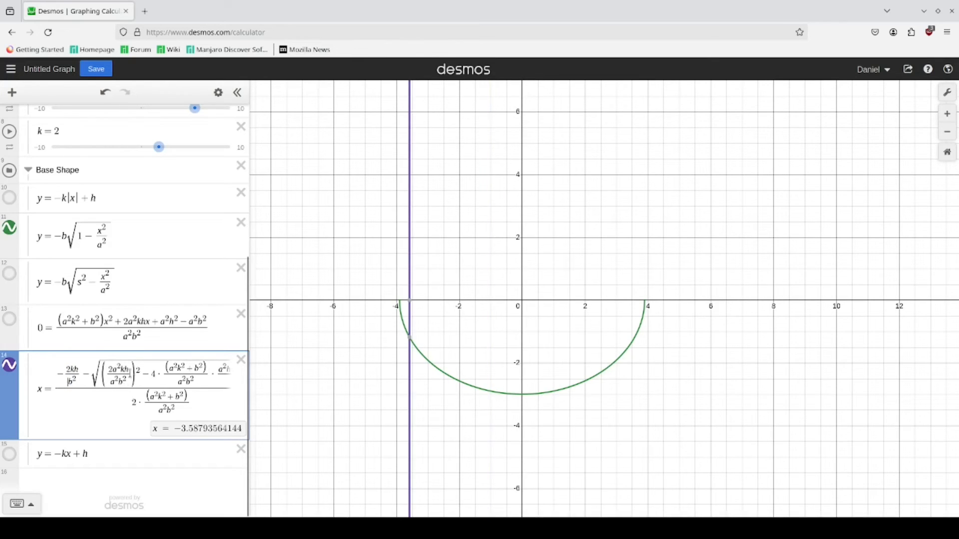
double_click(119, 369)
key(BackSpace)
double_click(115, 380)
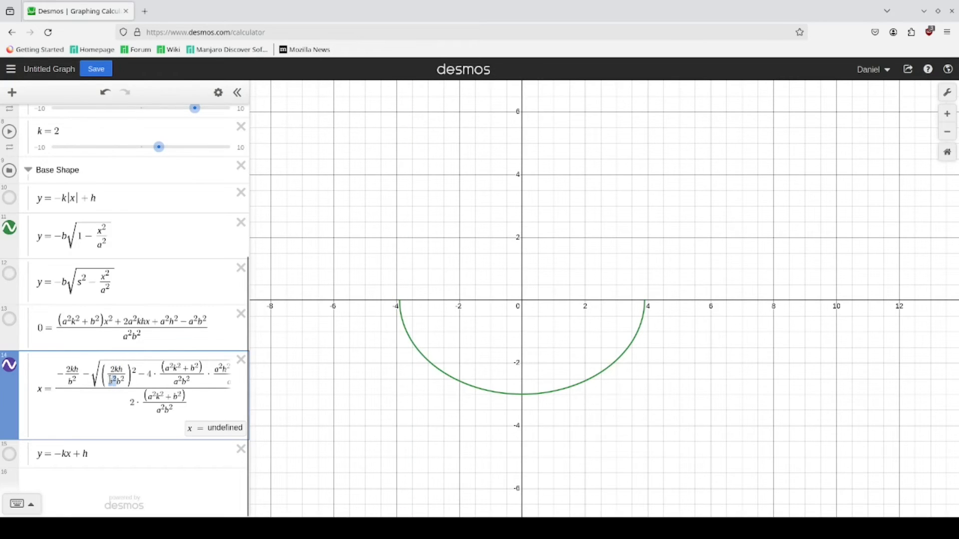
key(BackSpace)
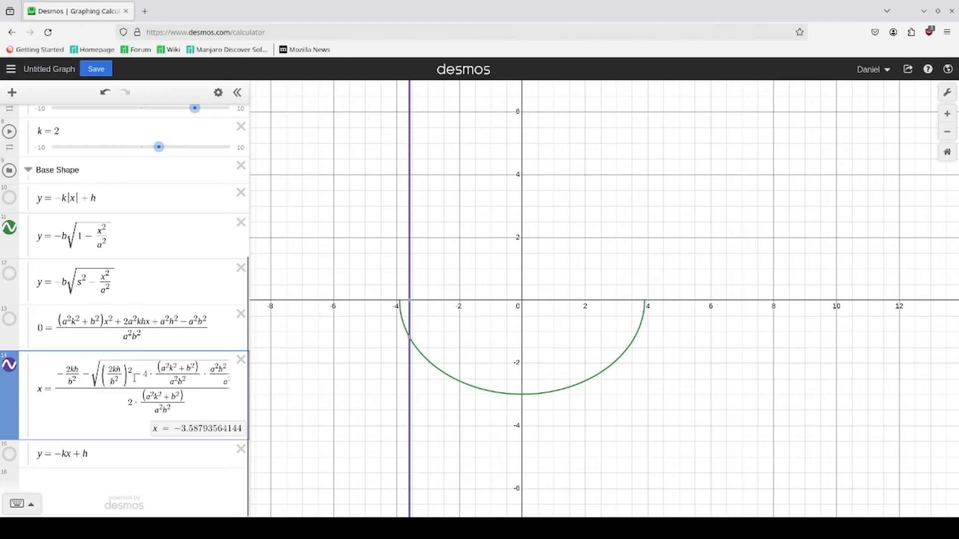
Copy the squared term (2kh/b²)² onto its own line below the second half-ellipse equation.
drag(131, 375, 113, 376)
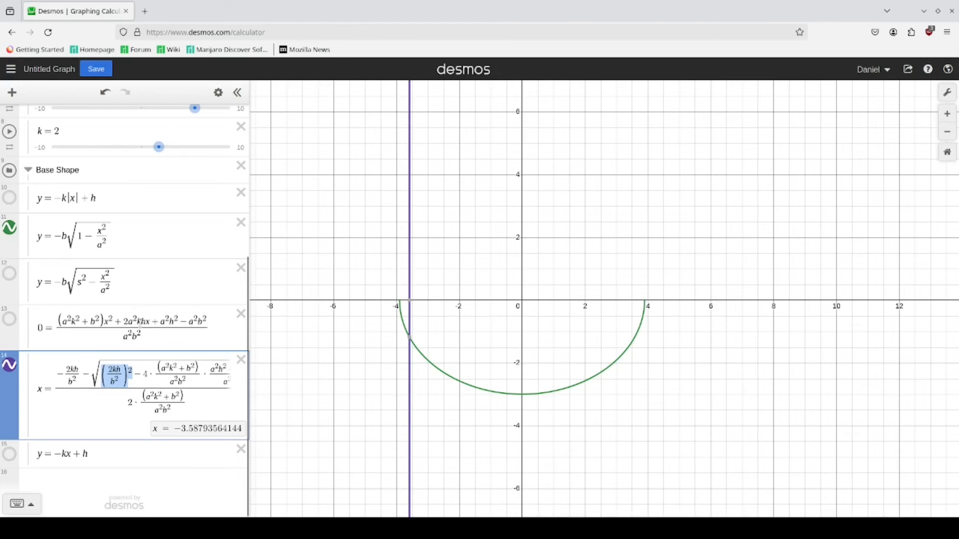
click(140, 292)
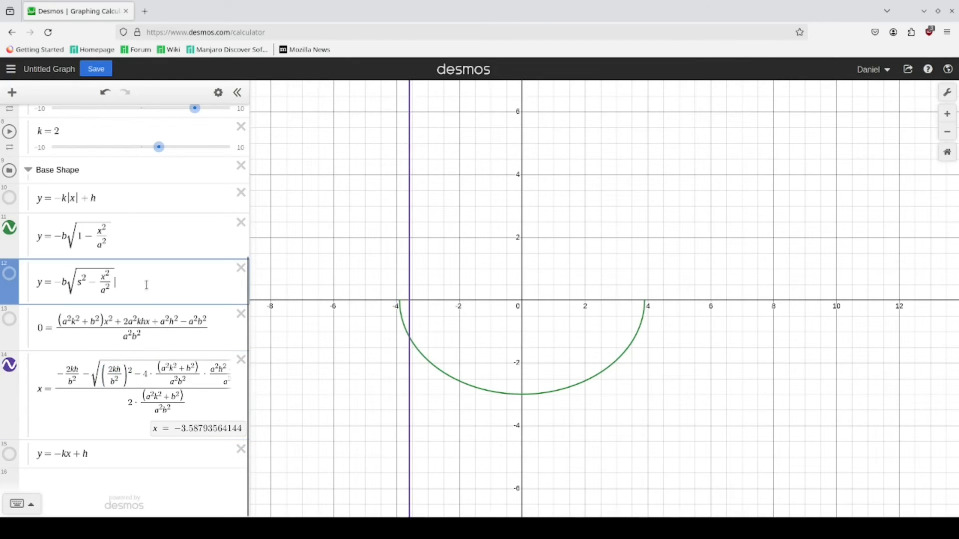
key(Return)
text((2kh/b²)²)
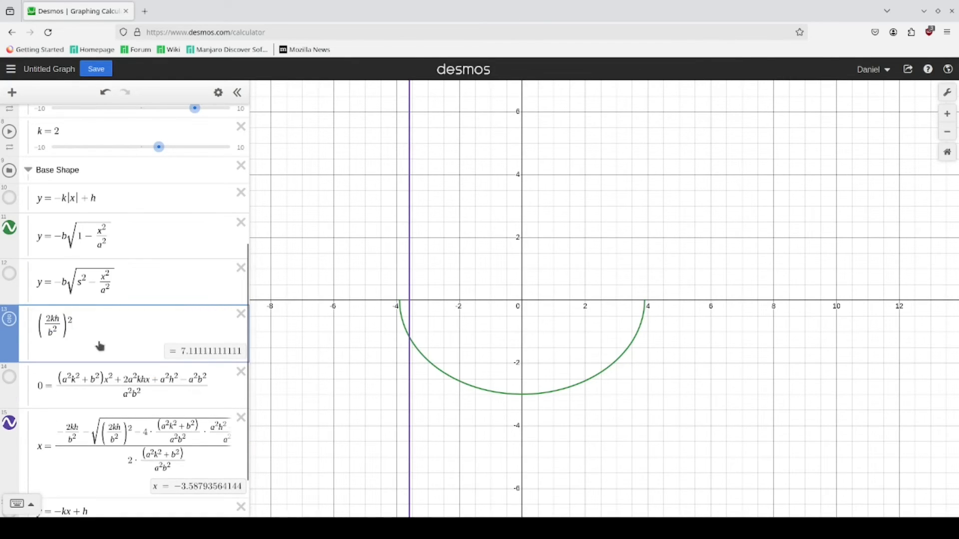
Replace the squared term under the square root with its expanded form 4k²h²/b⁴.
scroll(143, 443, down, 2)
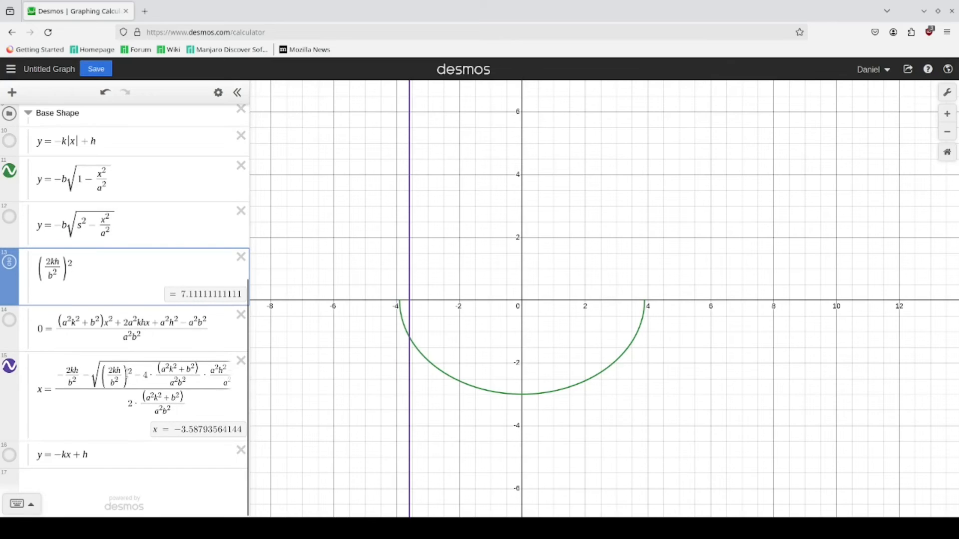
drag(130, 374, 108, 375)
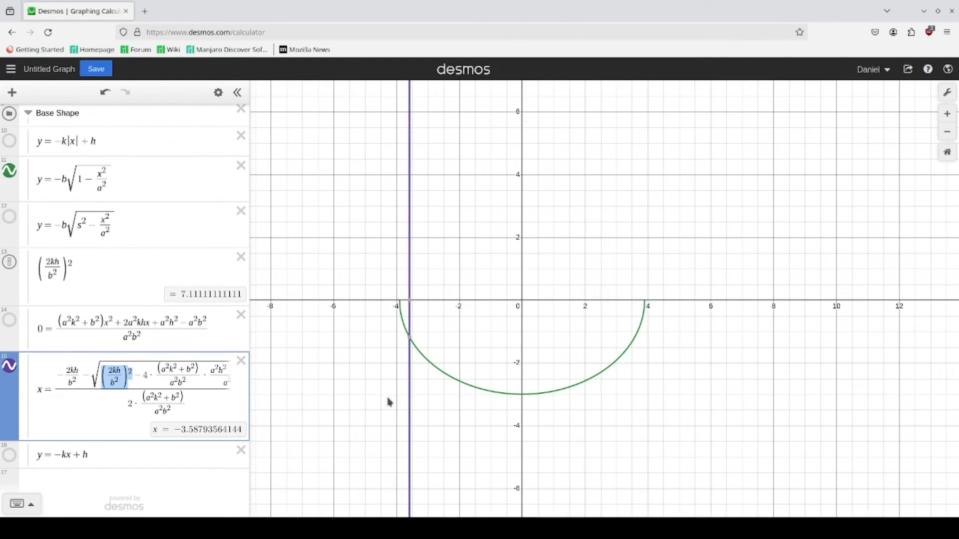
key(BackSpace)
text(4)
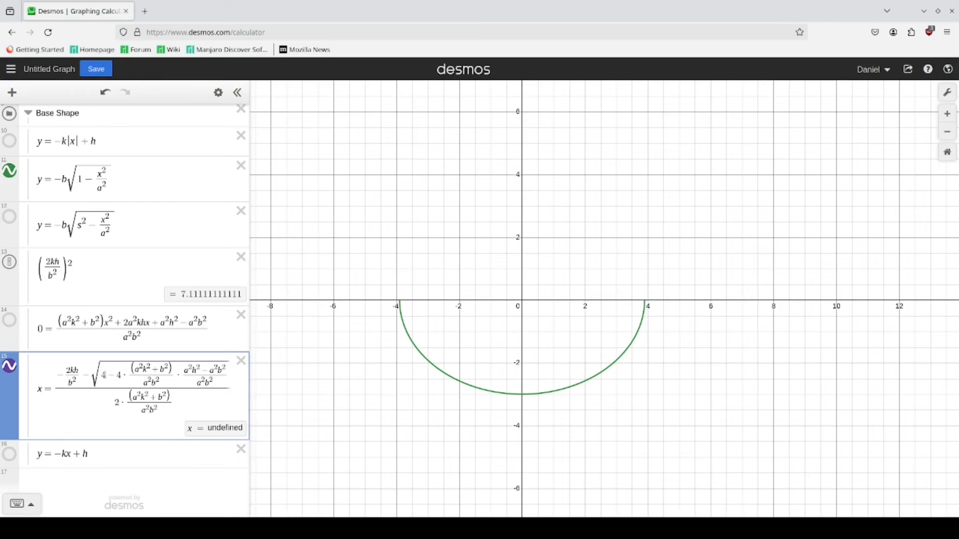
text(k^2)
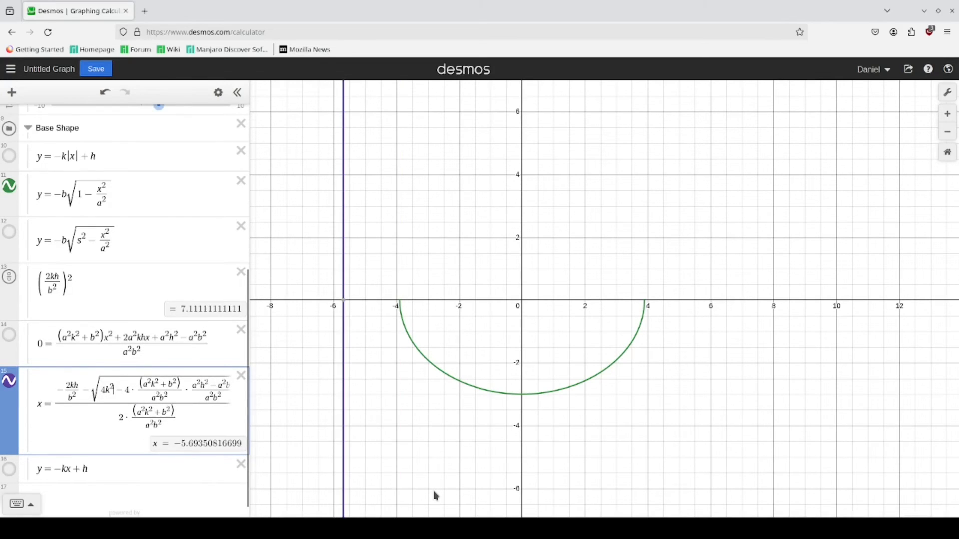
text(h^2)
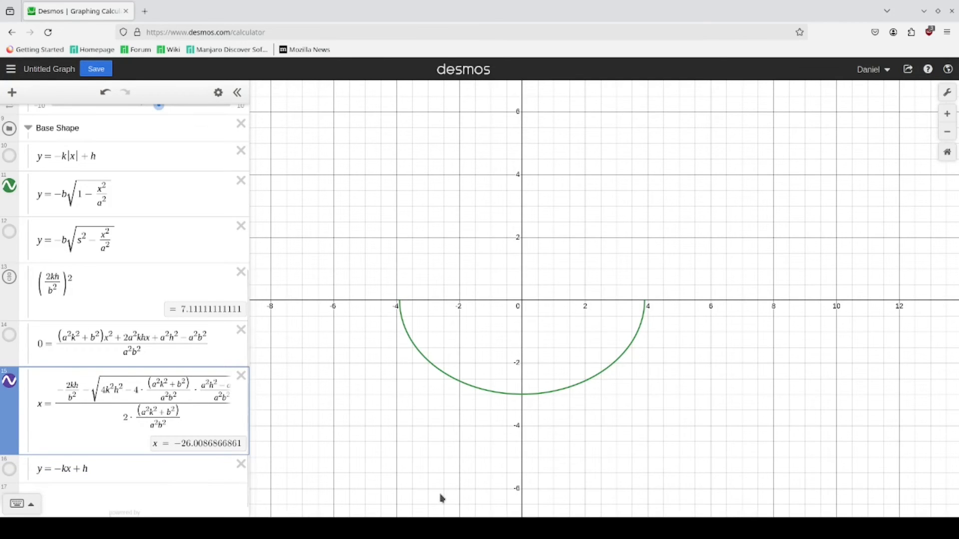
text(.)
key(BackSpace)
text(/b^4)
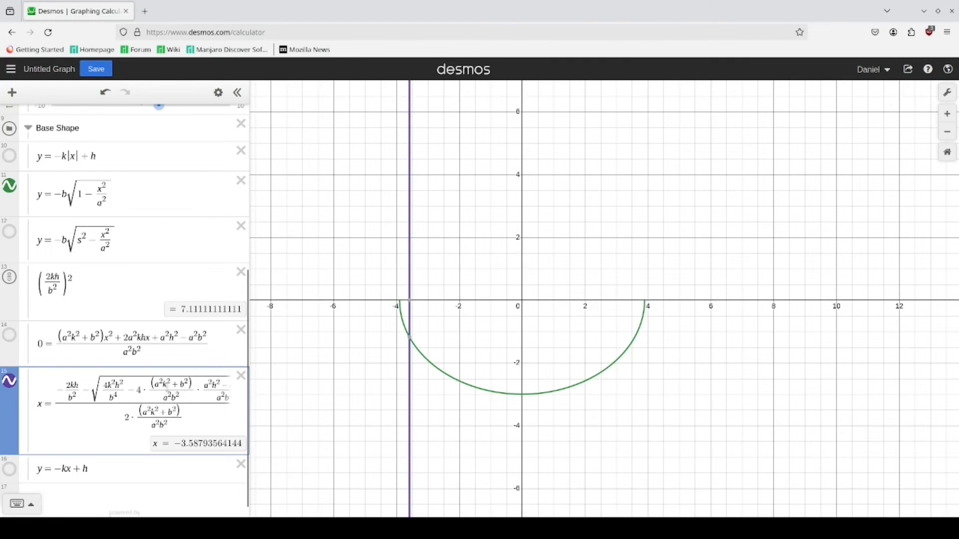
Remove the parentheses around a²k² + b² under the square root and select the entire right side of the x equation.
key(BackSpace)
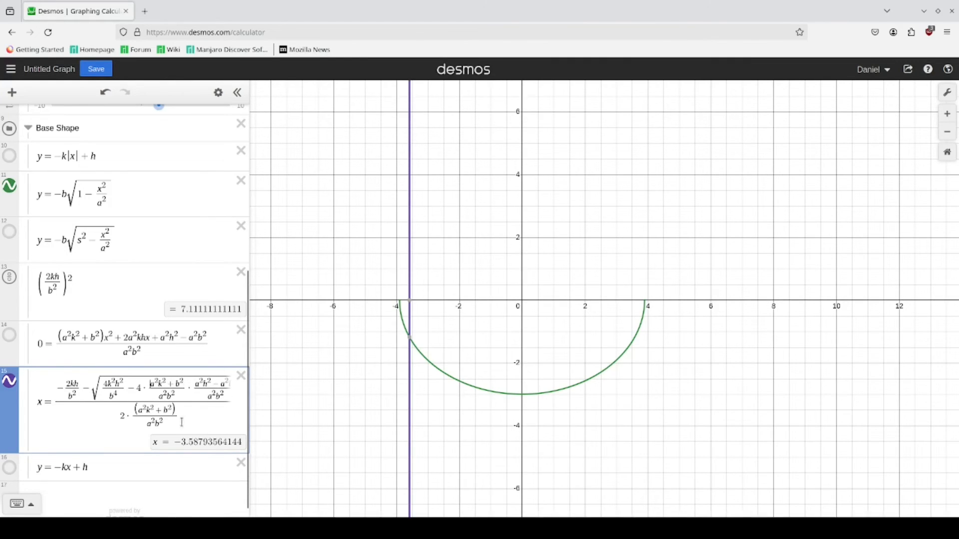
drag(181, 399, 250, 413)
click(167, 384)
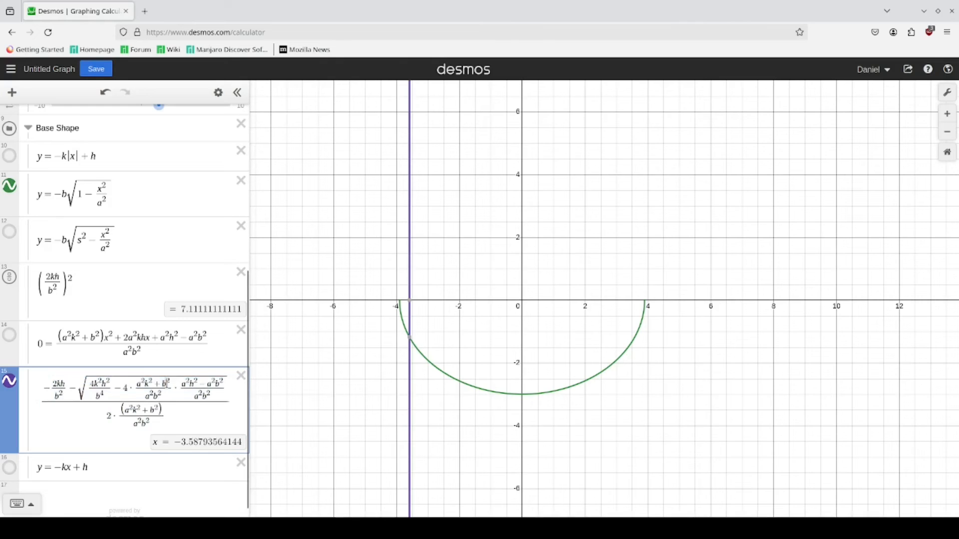
drag(179, 389, 295, 410)
click(156, 394)
drag(176, 383, 334, 412)
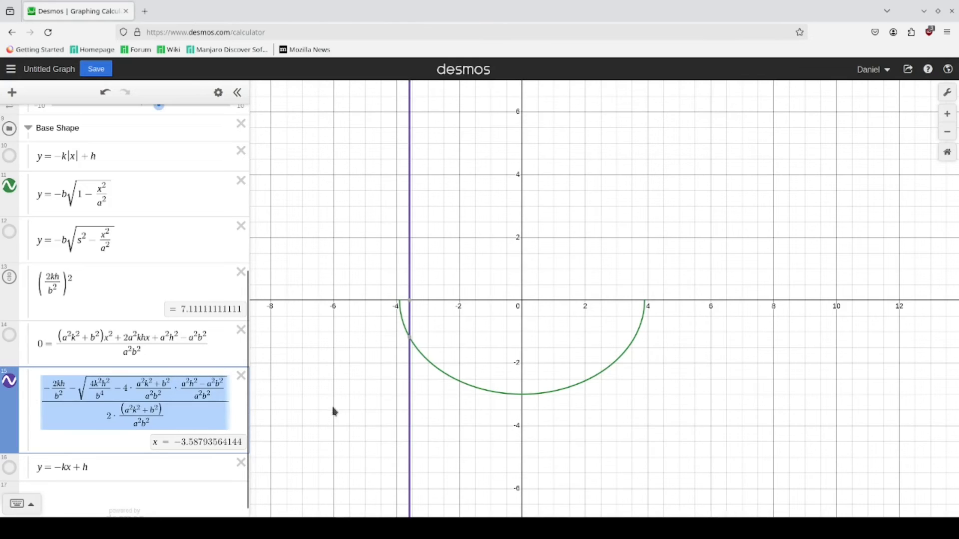
Cancel a² from the last fraction under the square root, reducing it to (h² − b²)/b².
click(195, 398)
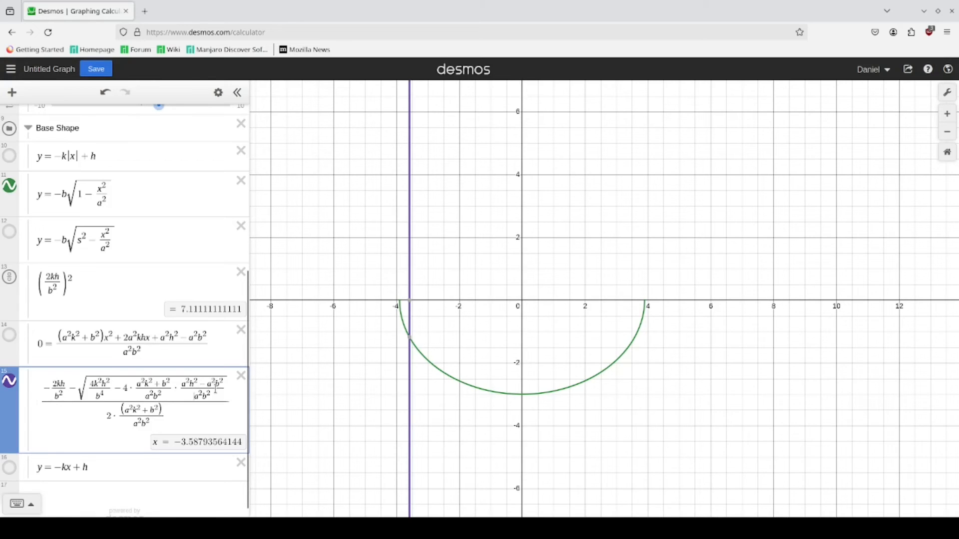
drag(190, 382, 182, 384)
key(BackSpace)
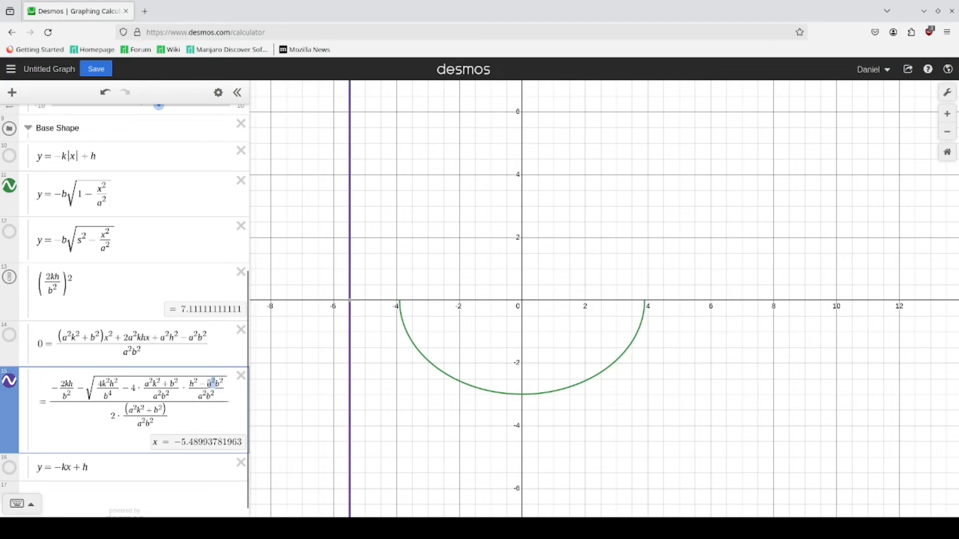
key(BackSpace)
drag(209, 398, 205, 397)
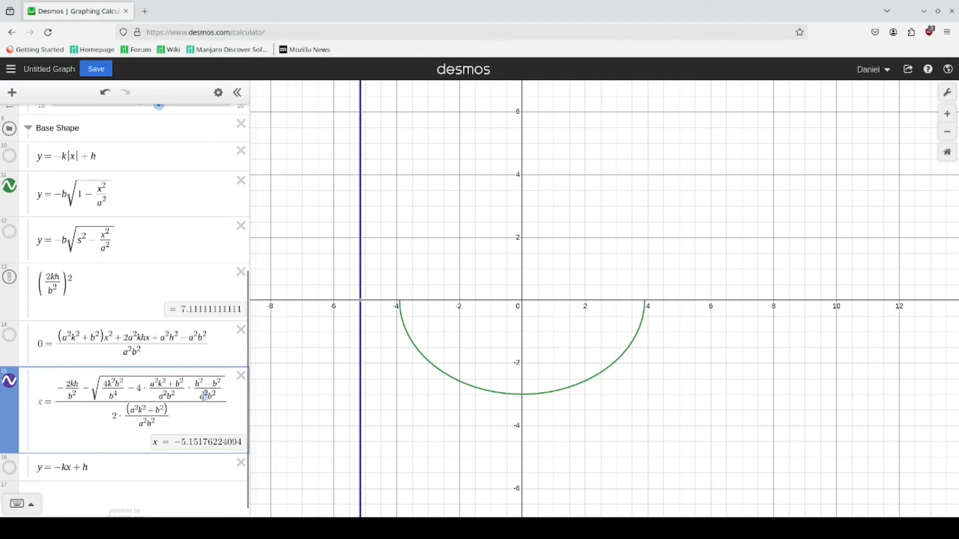
key(BackSpace)
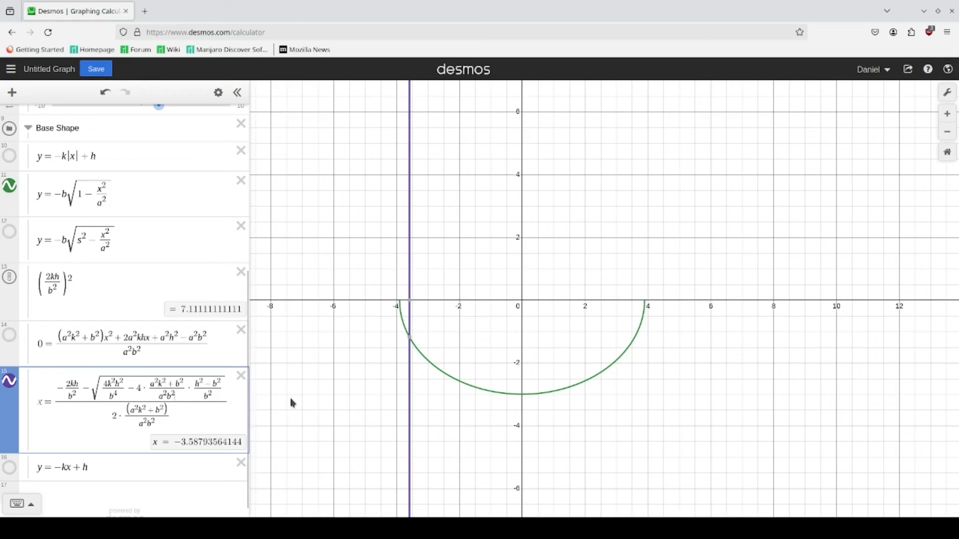
Merge the two denominators under the square root into a single a²b⁴ beneath a²k² + b².
key(BackSpace)
text(4)
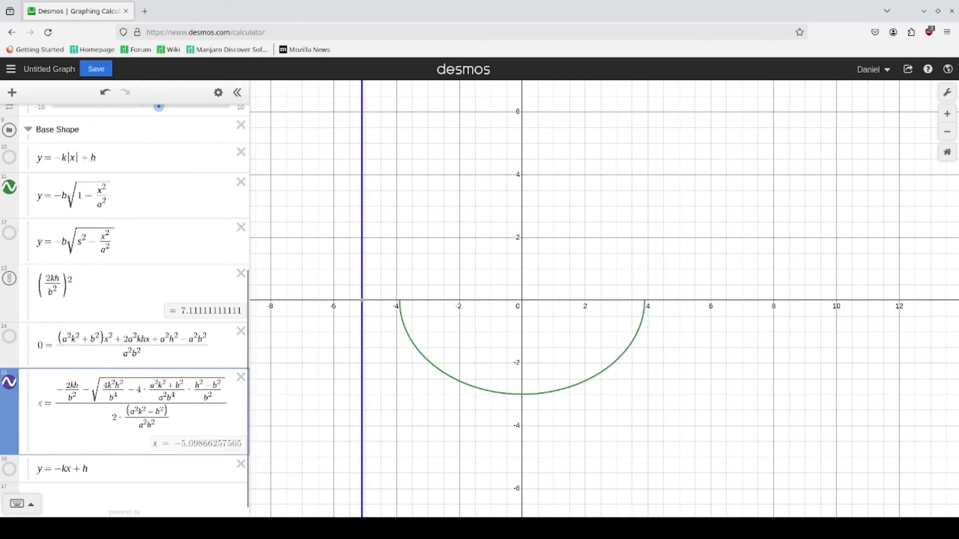
drag(211, 398, 243, 397)
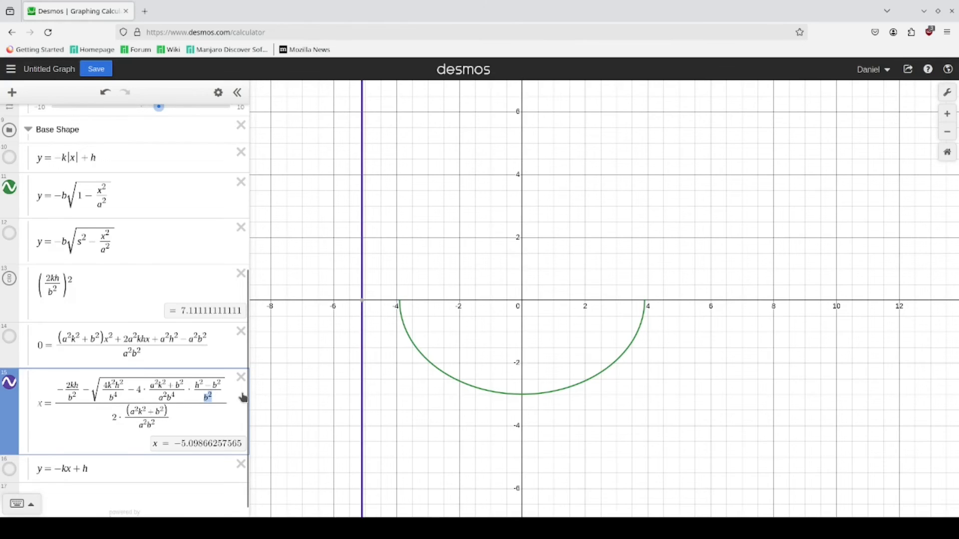
key(BackSpace)
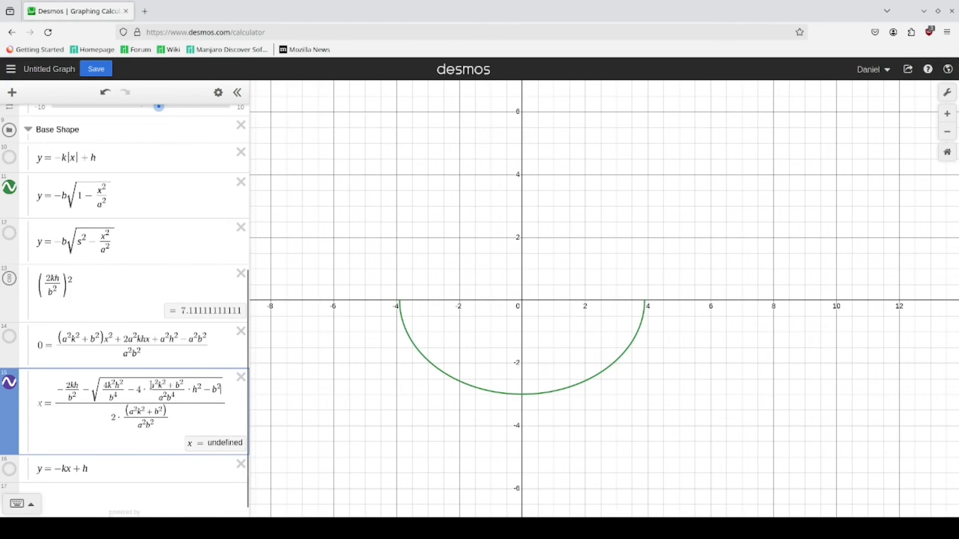
Combine the factors under the square root into one numerator, (a²k² + b²)(h² − b²), over a²b⁴.
drag(148, 385, 182, 380)
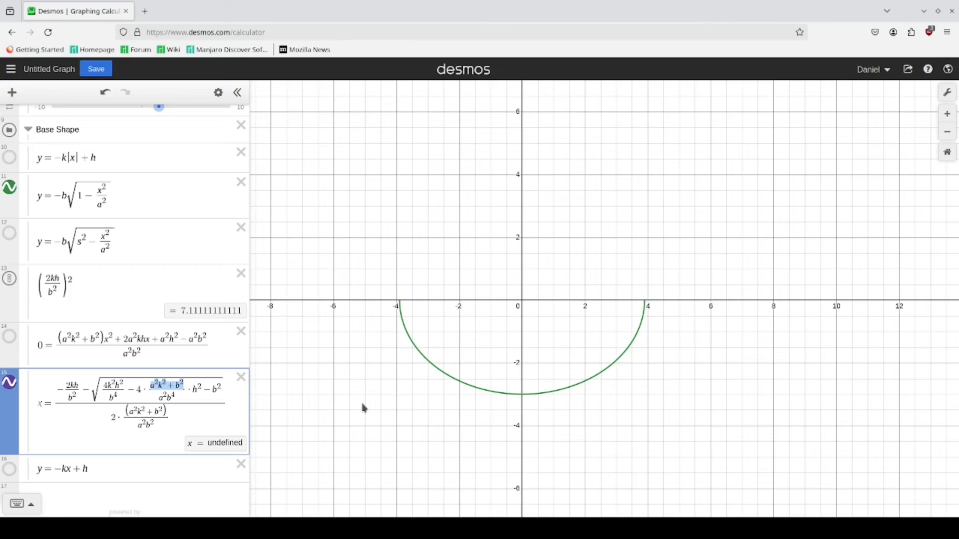
text(()
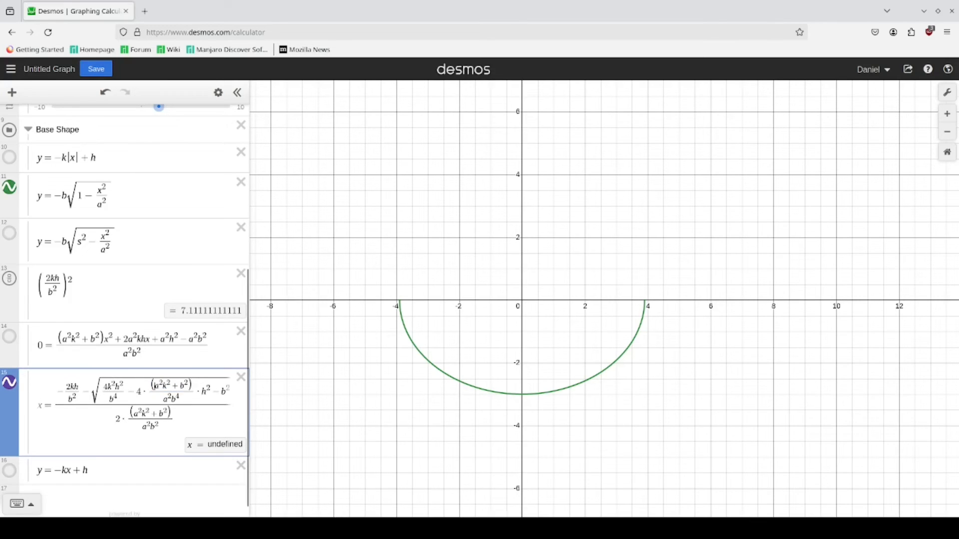
drag(198, 390, 226, 390)
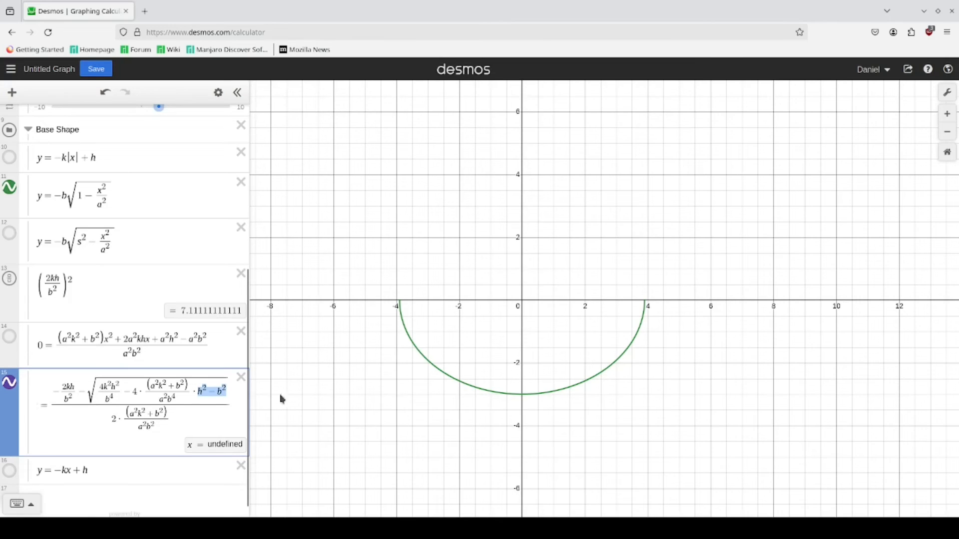
key(BackSpace)
key(BackSpace)
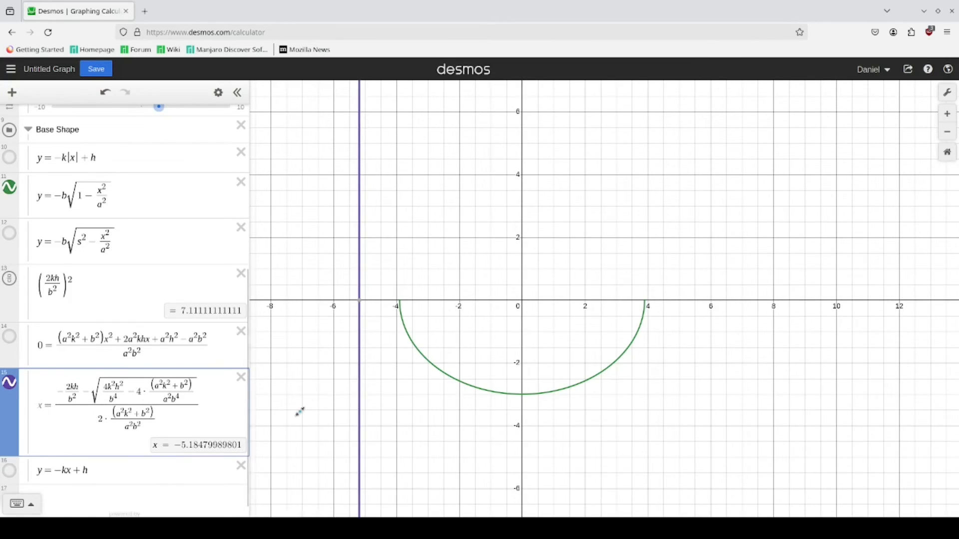
text(()
text(h²-b²)
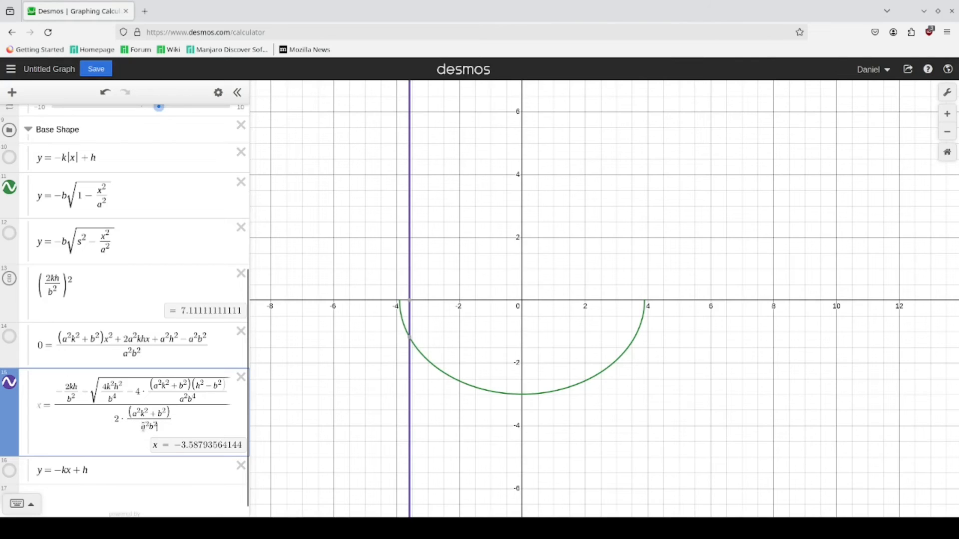
Factor 4 out of both terms under the square root and place it as 2 in front of the root.
drag(144, 393, 362, 419)
click(133, 401)
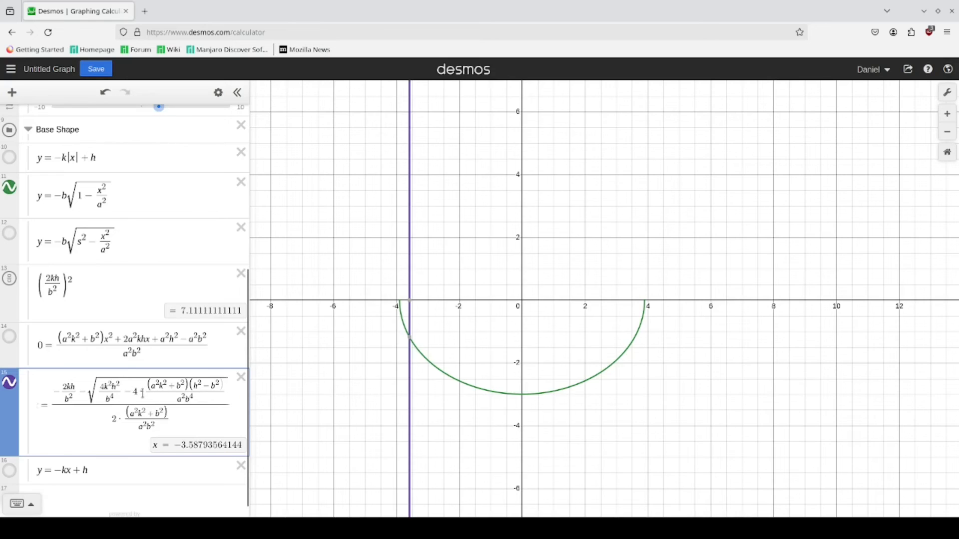
key(BackSpace)
key(BackSpace)
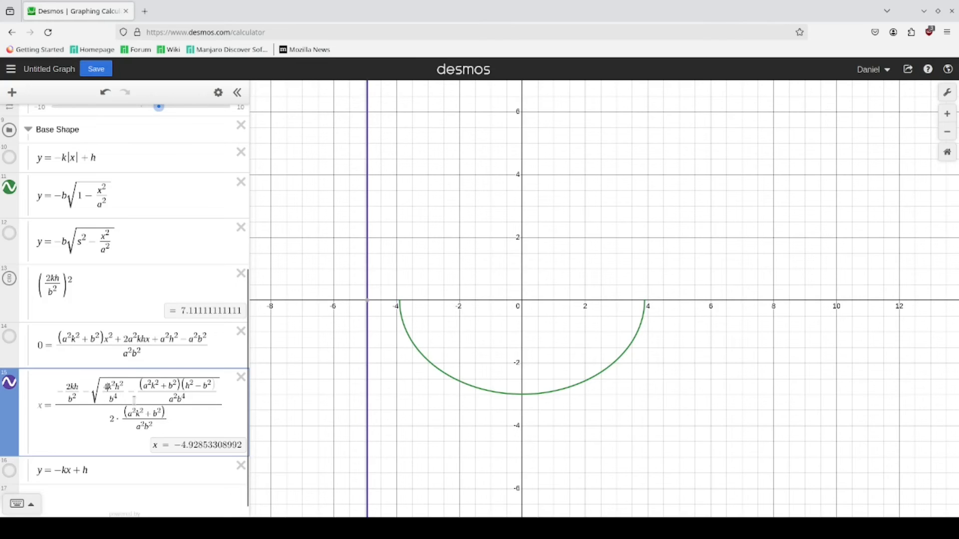
key(BackSpace)
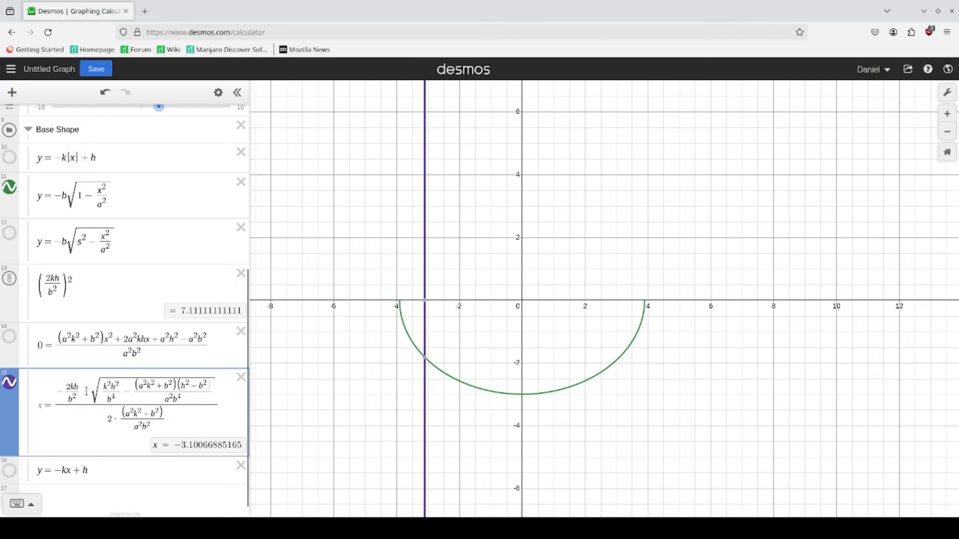
text(4)
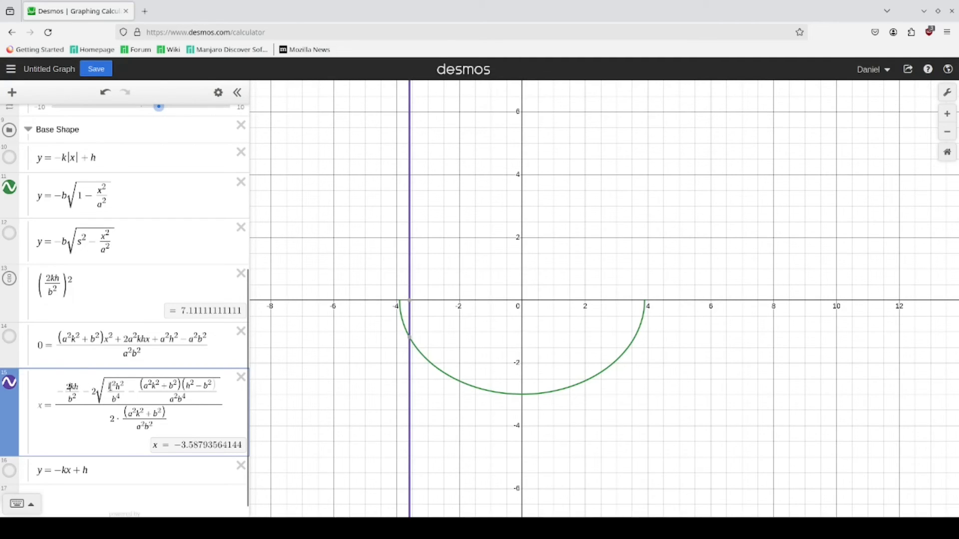
Cancel the common factor 2 from the kh/b² term, the square root and the main denominator of the x equation.
key(BackSpace)
click(94, 392)
key(BackSpace)
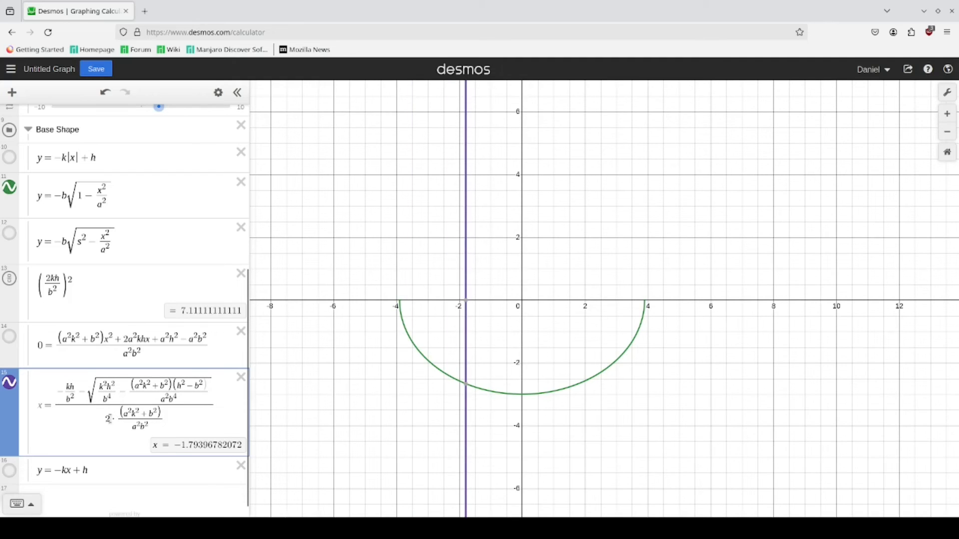
click(116, 418)
key(BackSpace)
key(BackSpace)
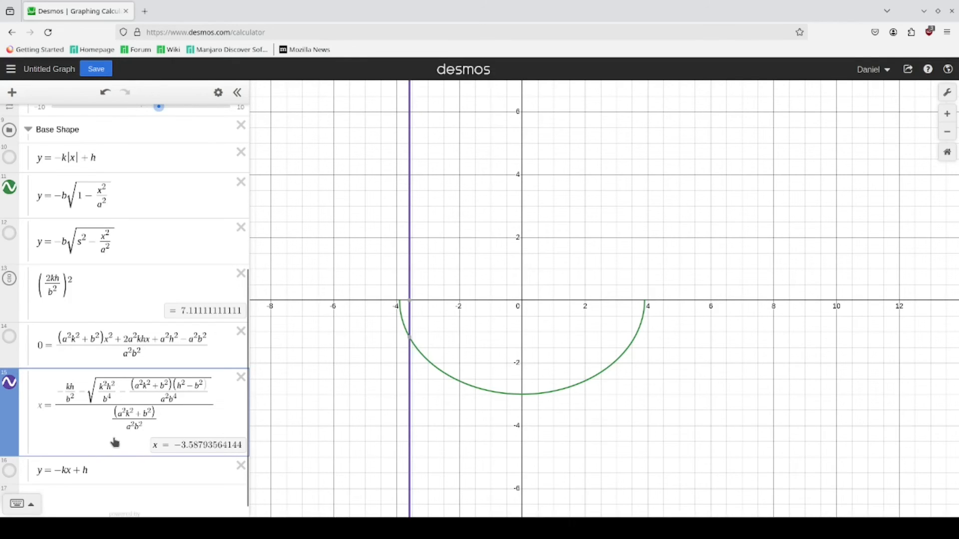
Remove the parentheses around a²k² + b² in the main denominator of the x equation.
drag(141, 402, 286, 420)
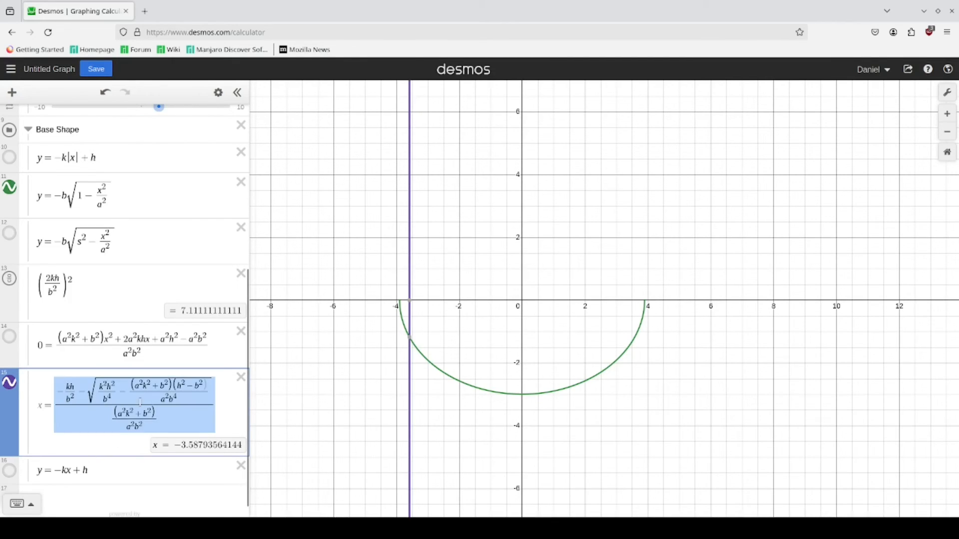
click(141, 402)
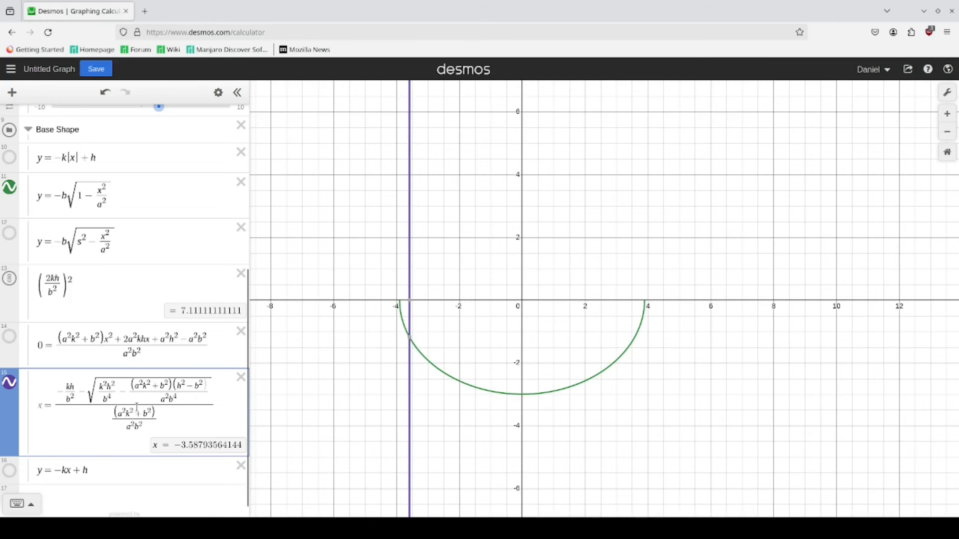
click(117, 412)
key(BackSpace)
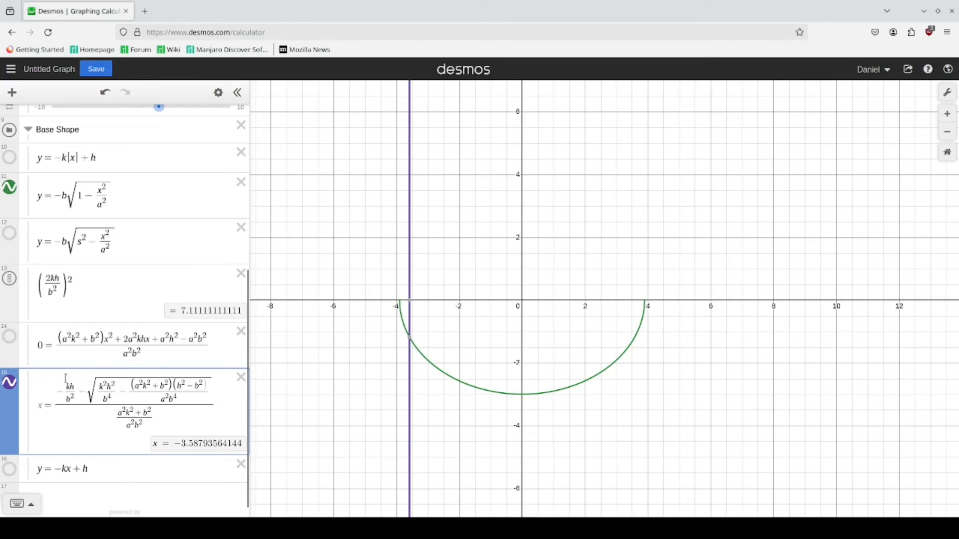
Delete the helper expression (2kh/b²)² and rename the solved variable x to x₀.
drag(36, 345, 214, 344)
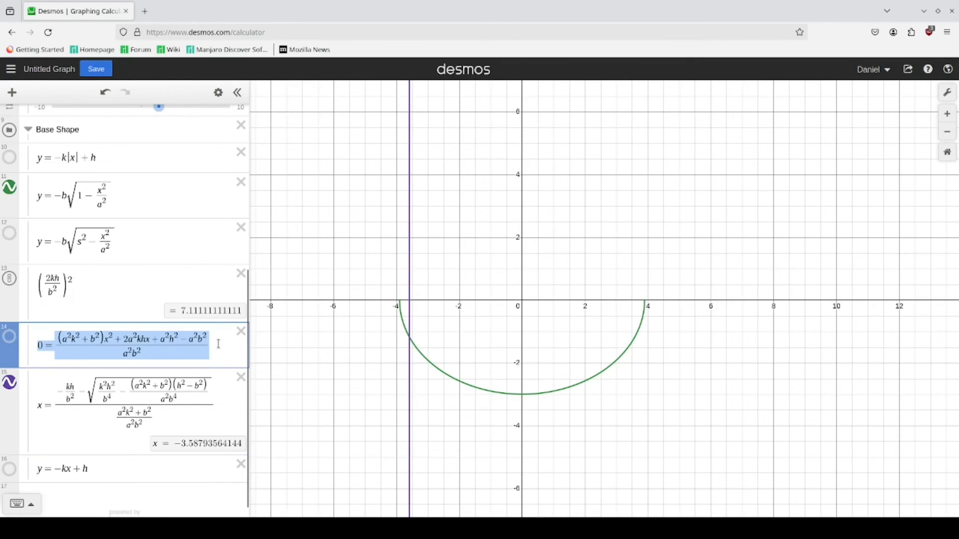
click(240, 274)
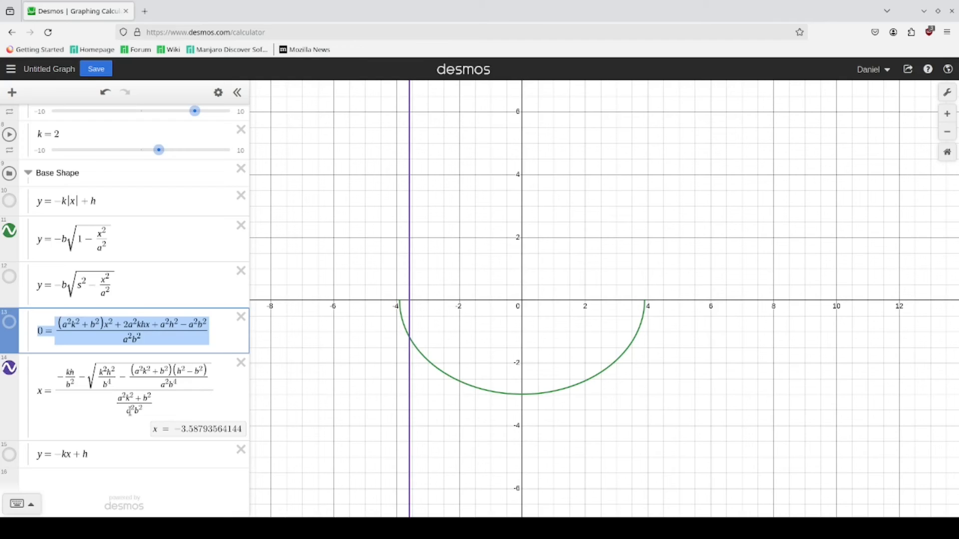
click(42, 397)
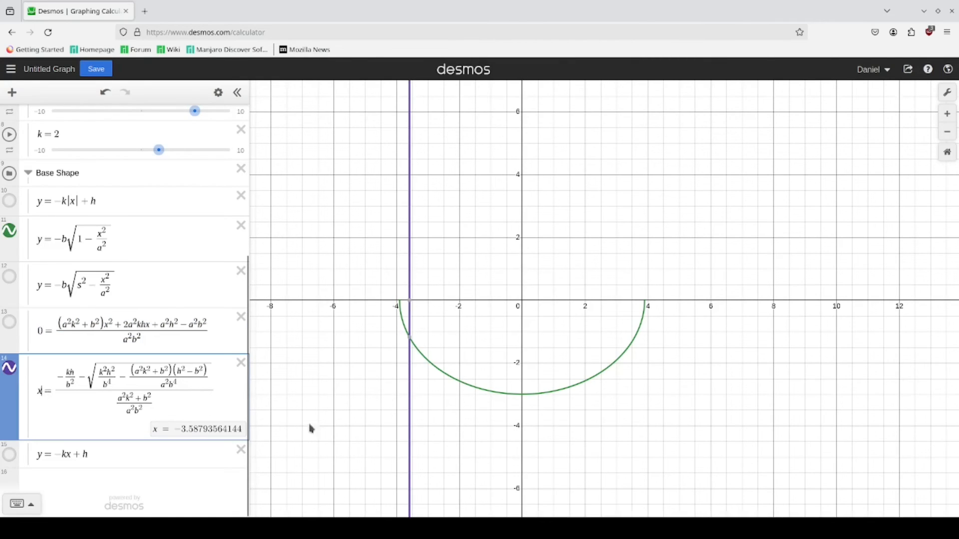
text(_0)
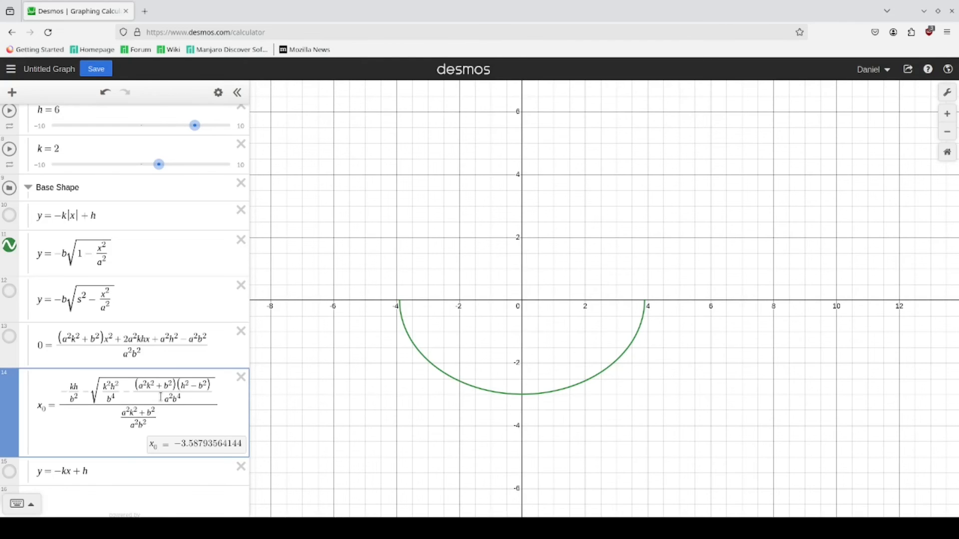
Flip the signs in the x₀ numerator by removing the leading minus and changing the minus before the root to plus.
key(BackSpace)
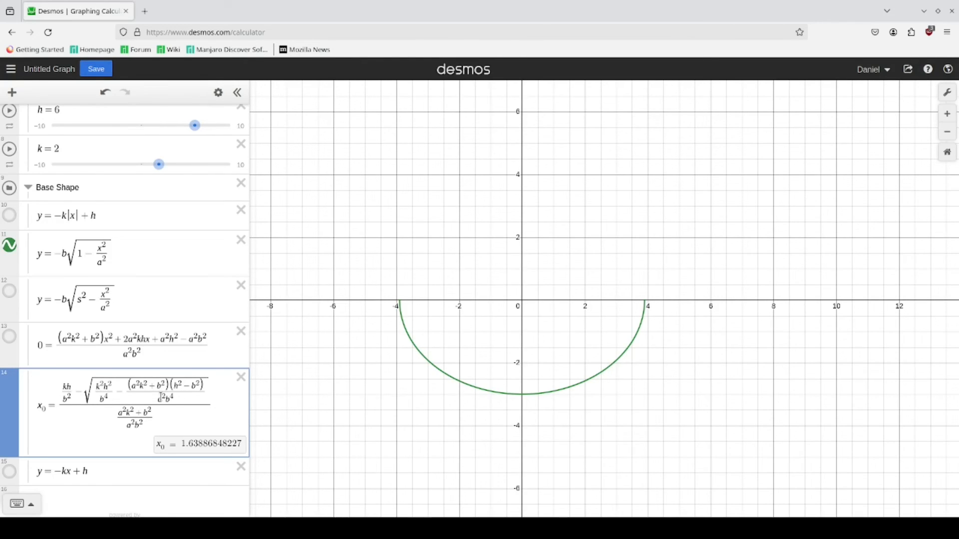
key(ctrl+z)
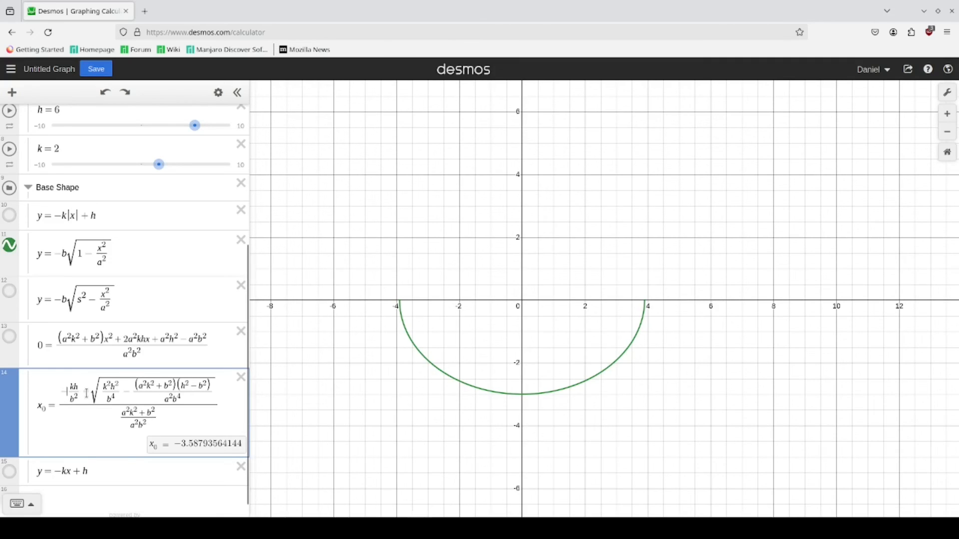
key(BackSpace)
key(BackSpace)
text(+)
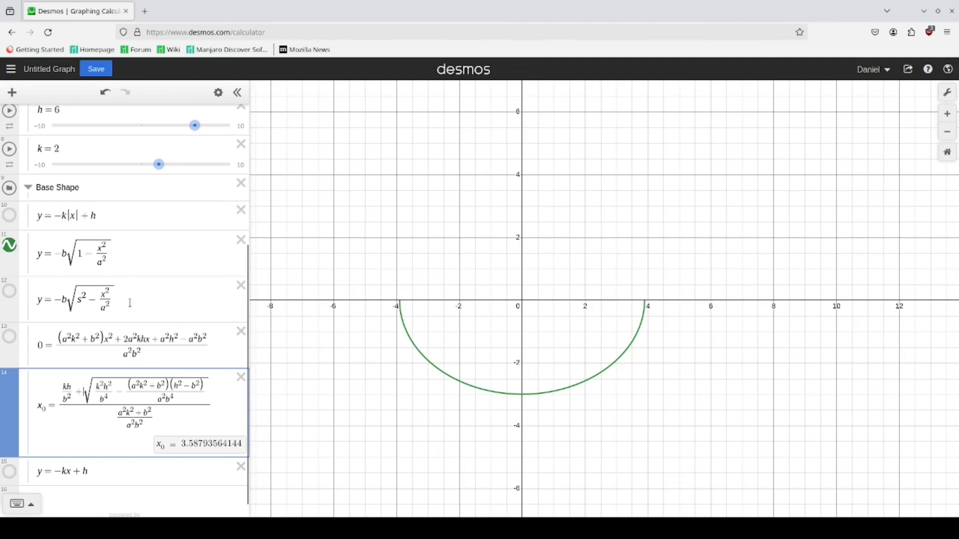
Show the graph of y = −k|x| + h again and select the half-ellipse curve.
scroll(125, 385, down, 1)
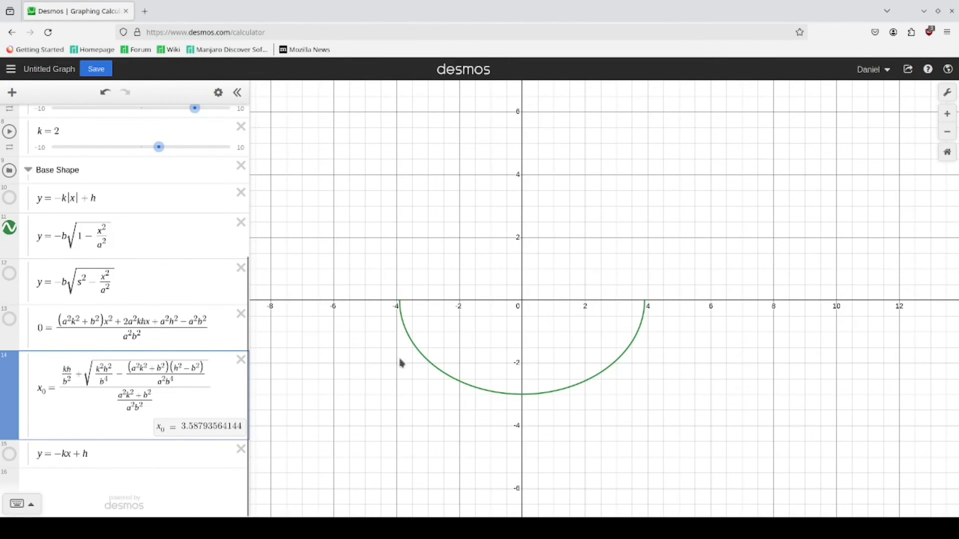
click(9, 197)
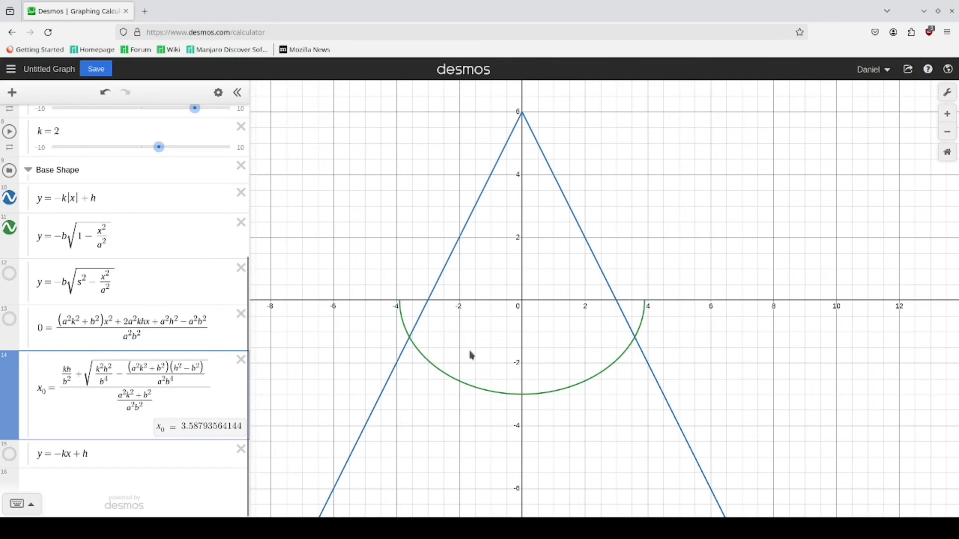
scroll(529, 399, down, 1)
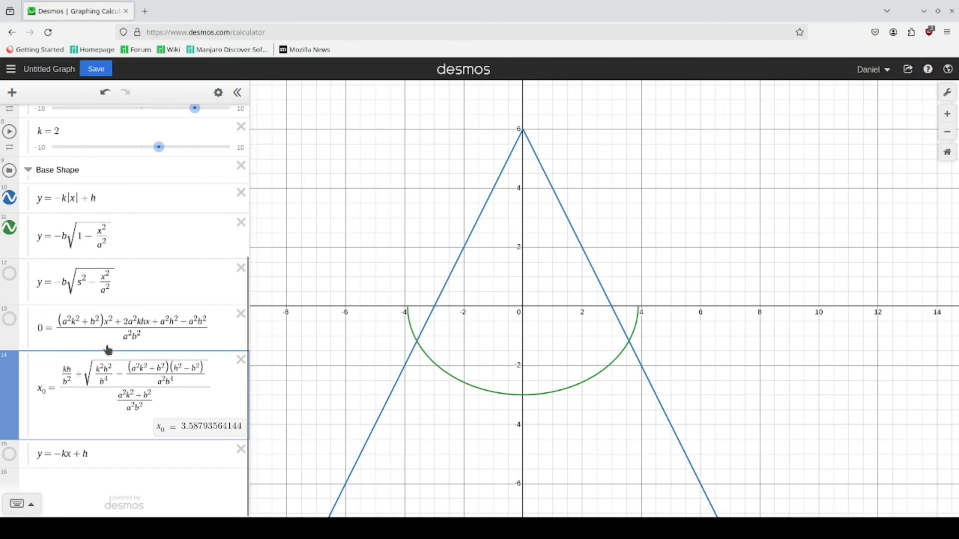
click(591, 381)
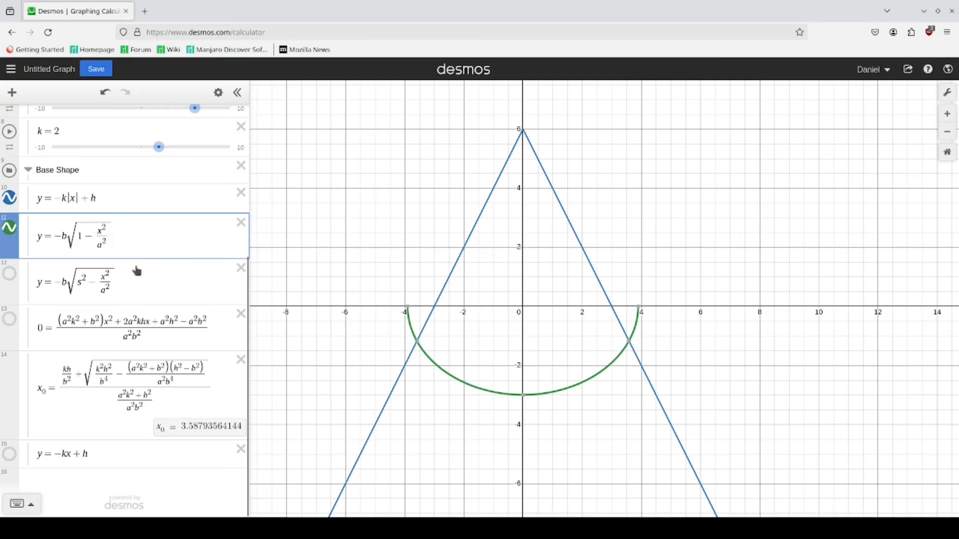
Reorder the Base Shape folder so the quadratic equation and x₀ formula come first, followed by the half-ellipse and the absolute value function.
drag(9, 381, 3, 200)
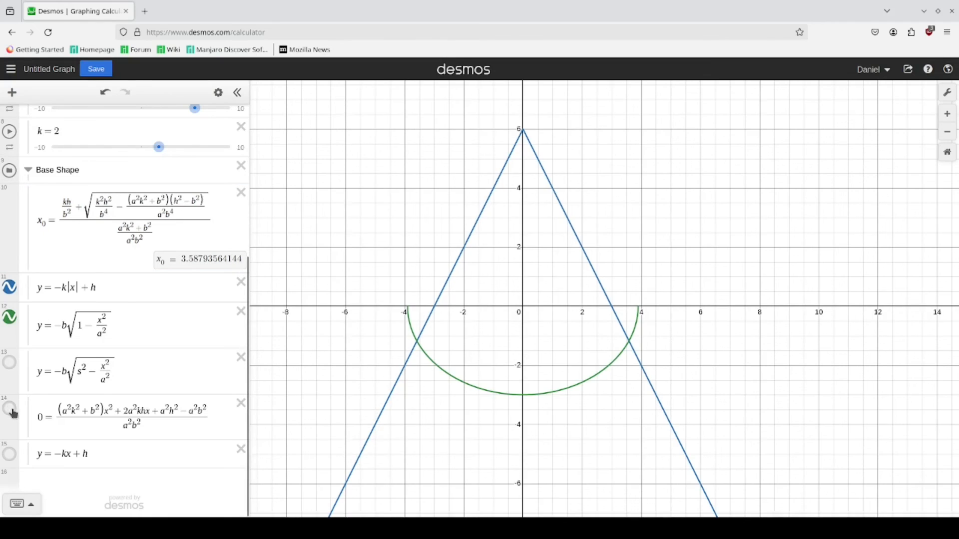
drag(13, 413, 2, 199)
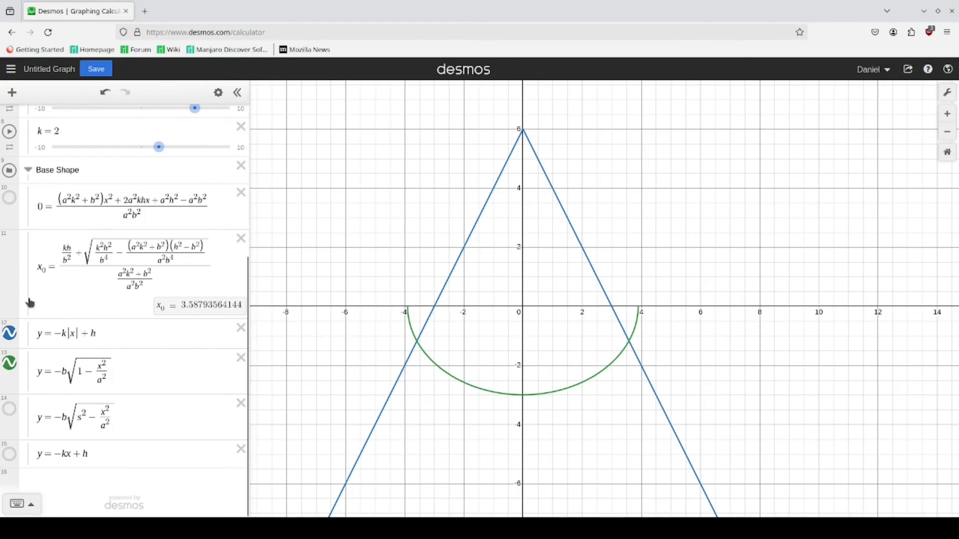
drag(13, 367, 12, 340)
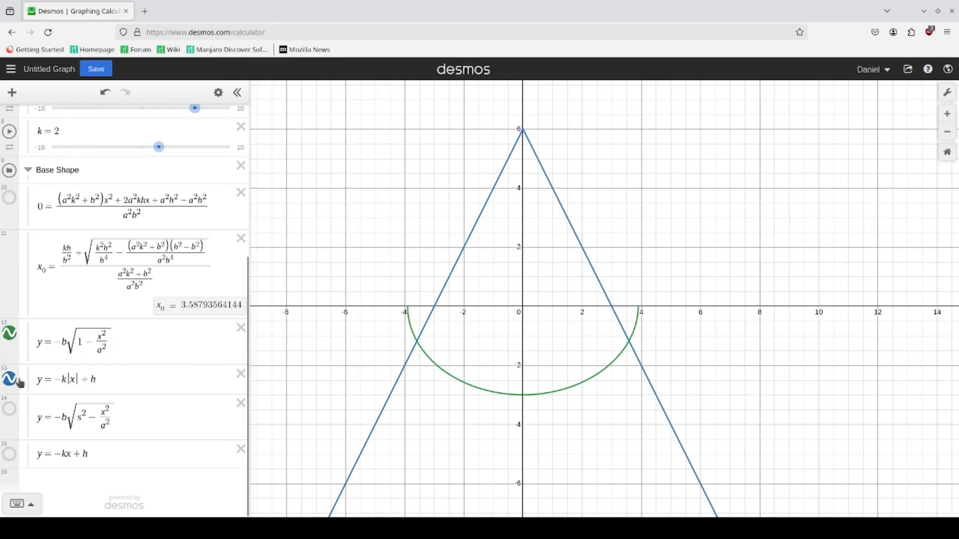
Move the s² half-ellipse above the absolute value function and restrict the first half-ellipse with {−x₀ ≤ x ≤ x₀}.
drag(13, 412, 15, 387)
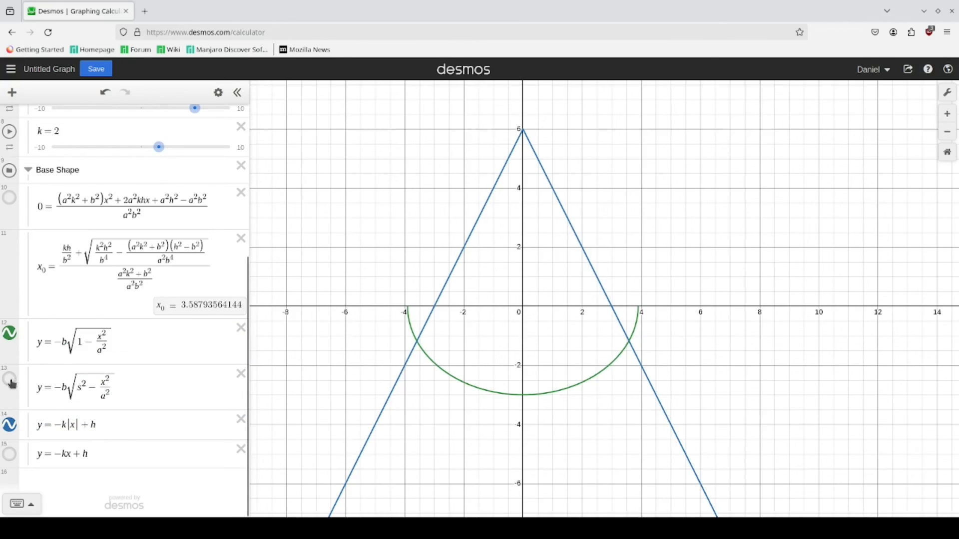
click(164, 339)
text({)
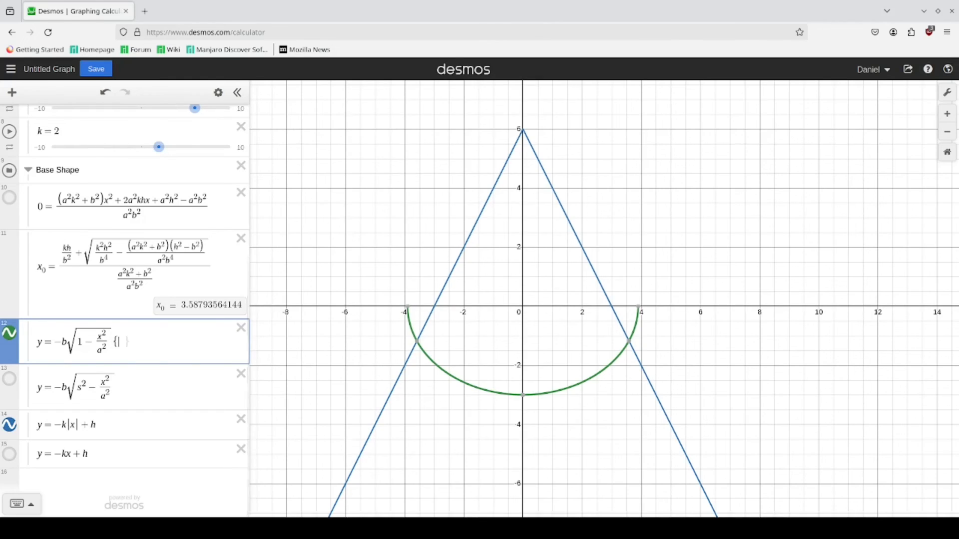
text(-x_0<=x<=)
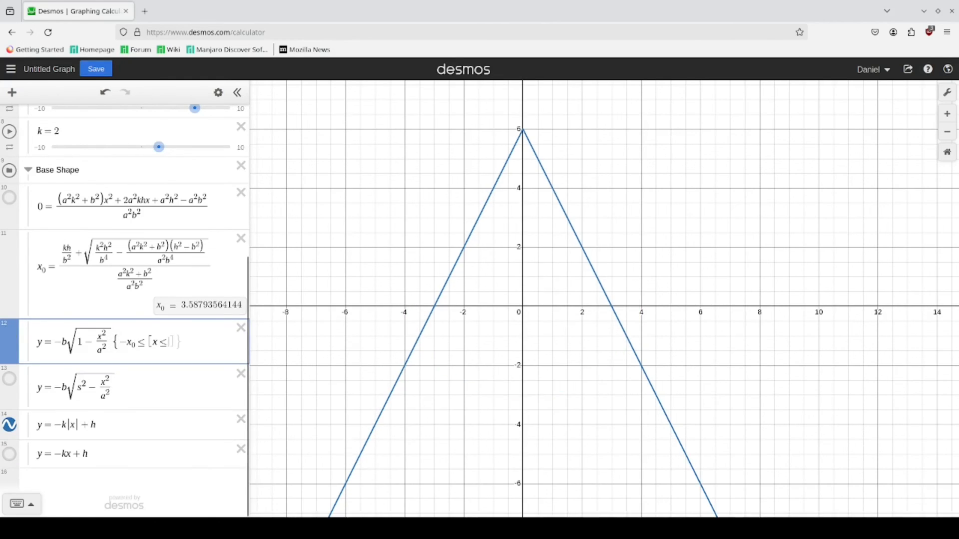
key(BackSpace)
key(BackSpace)
text(x)
text(<=x))
key(BackSpace)
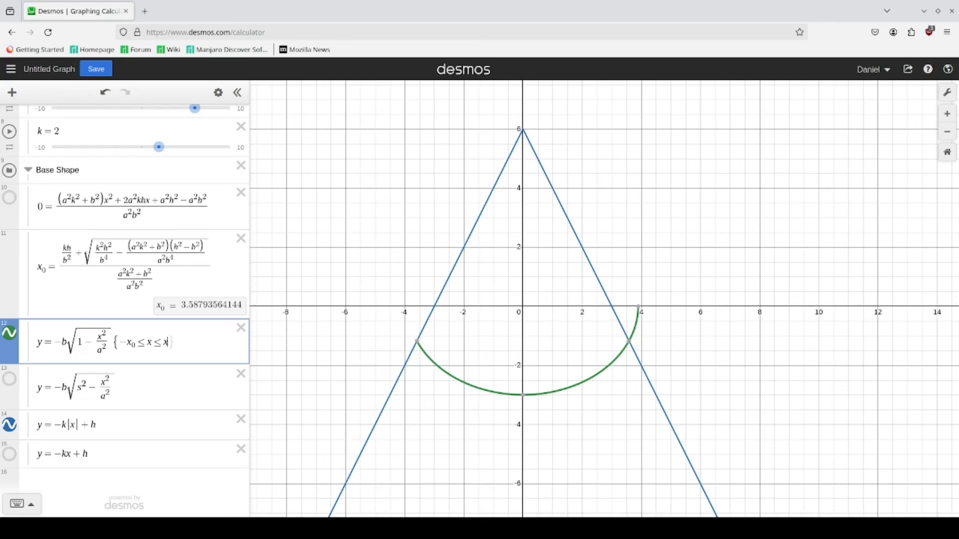
text(0)
Try limiting y = −k|x| + h with a copy of the half-ellipse's {−x₀ ≤ x ≤ x₀} restriction, and undo it.
drag(184, 343, 149, 346)
key(ctrl+c)
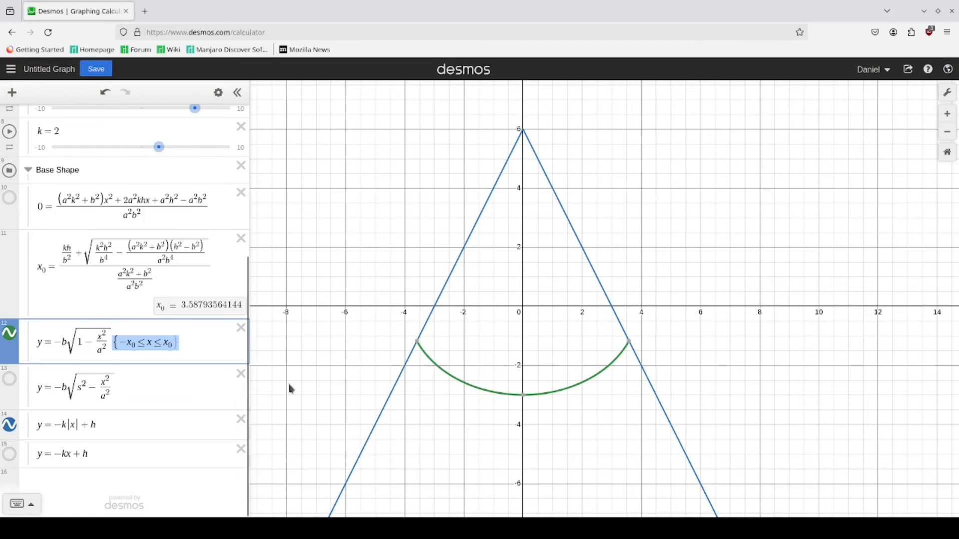
click(147, 425)
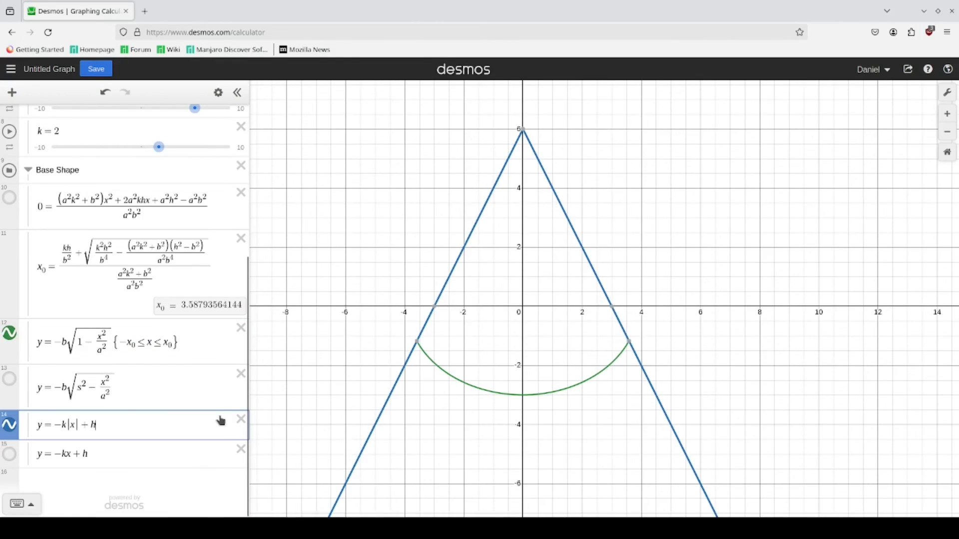
key(ctrl+v)
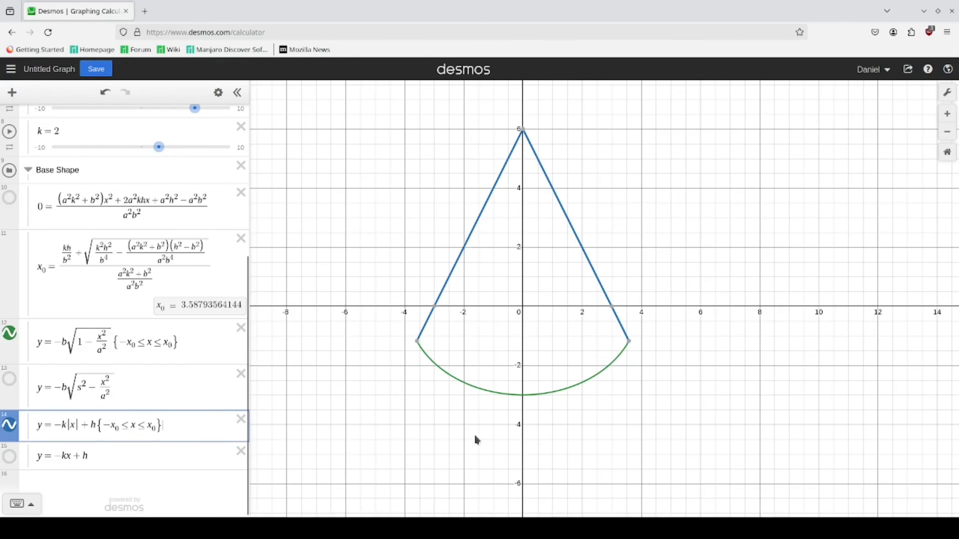
key(ctrl+z)
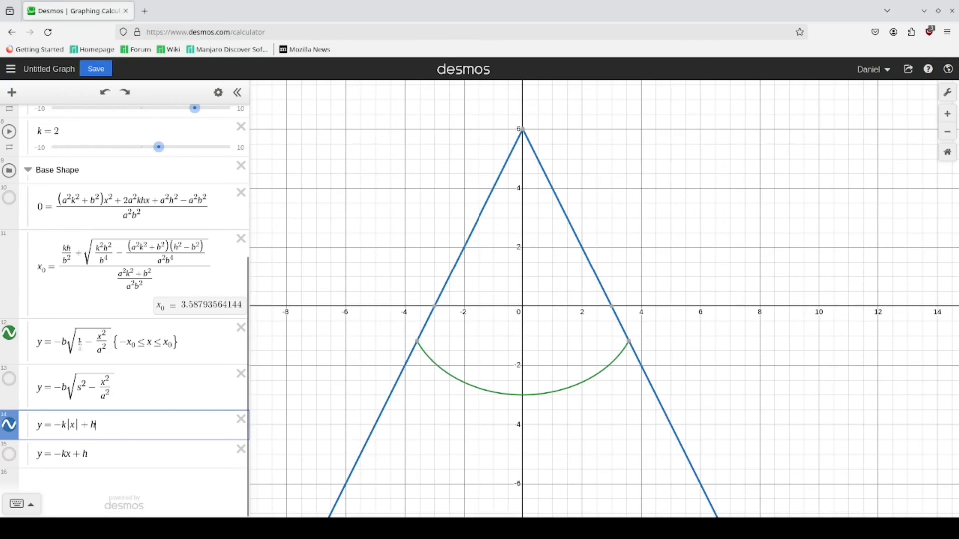
Show the graph of the larger half-ellipse y = −b√(s² − x²/a²) to examine where it crosses the absolute value graph.
click(10, 380)
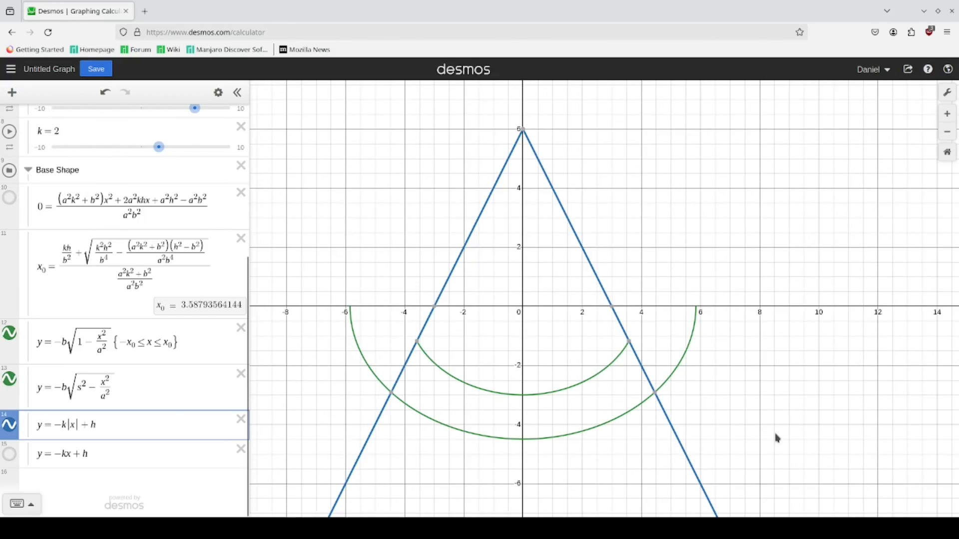
drag(777, 438, 777, 338)
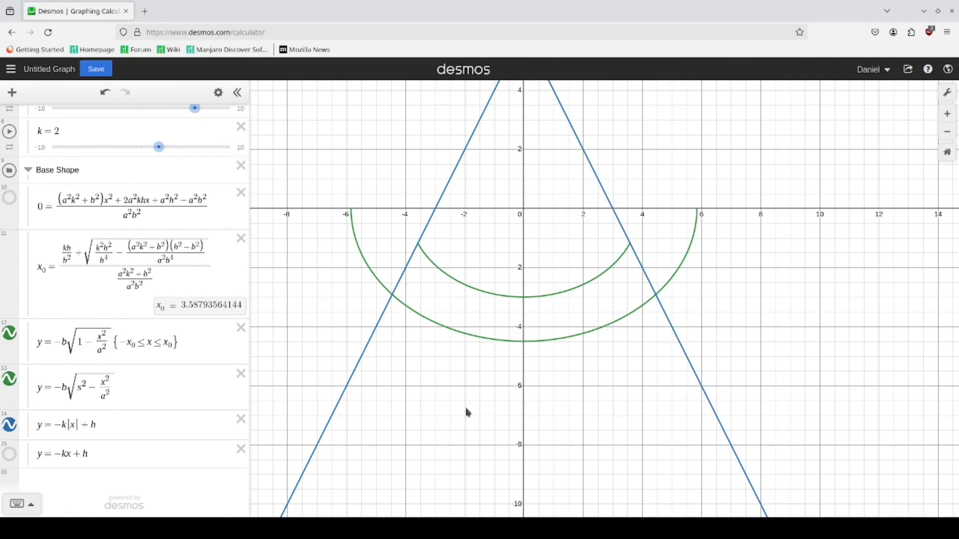
drag(550, 384, 560, 432)
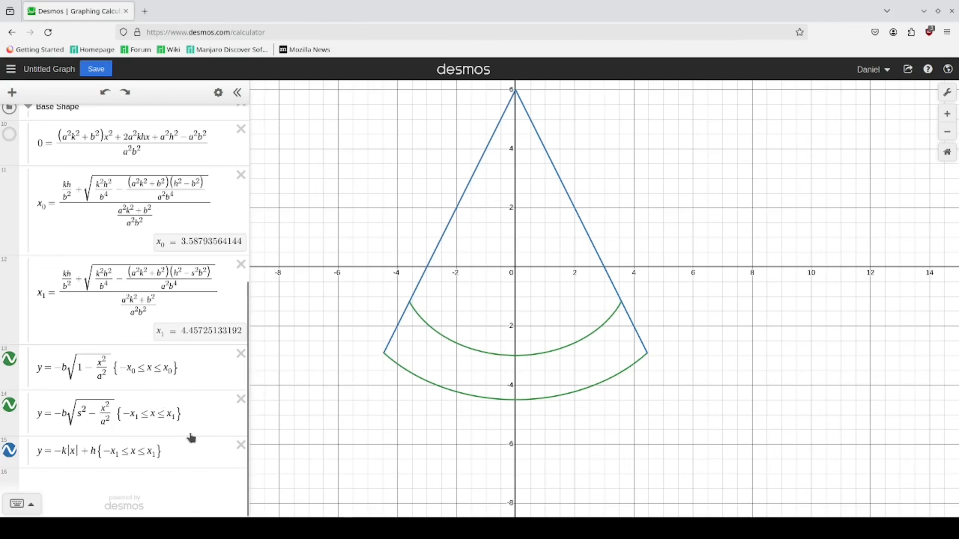
Adjust the parameter sliders to k = 2.2, h = 4.8 and b = 3.8 to test the shape.
scroll(189, 438, up, 5)
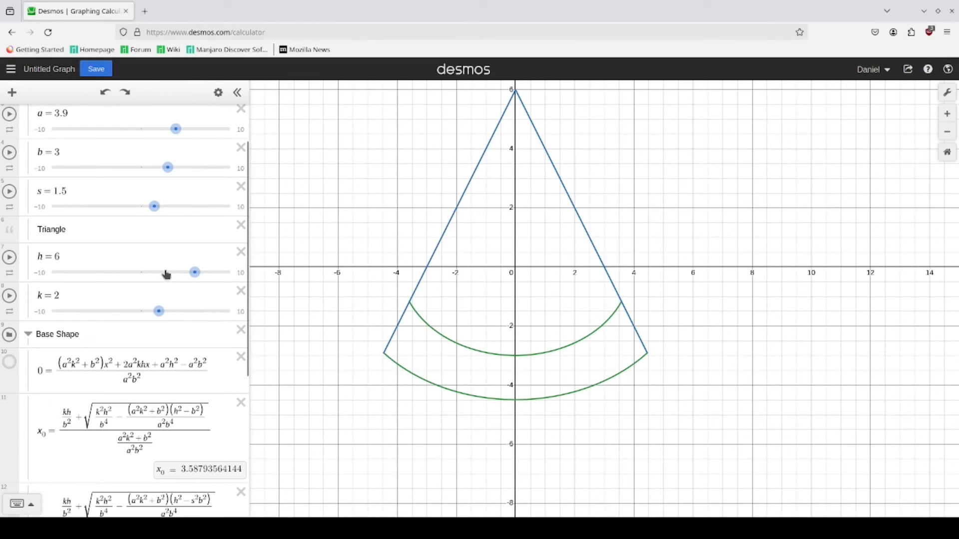
mouse_move(163, 313)
mouse_down()
mouse_move(146, 312)
mouse_move(161, 312)
mouse_up()
drag(193, 276, 183, 276)
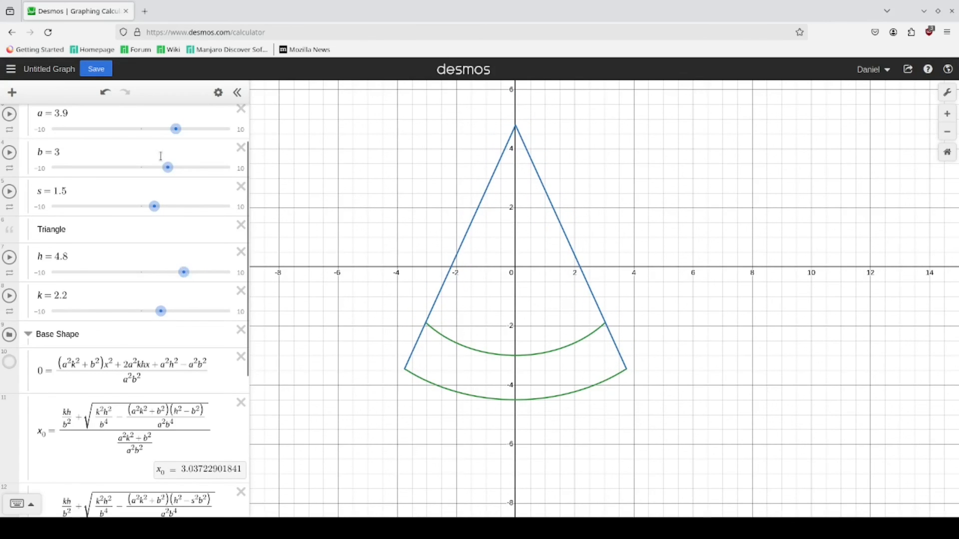
scroll(177, 265, up, 3)
mouse_move(168, 229)
mouse_down()
mouse_move(156, 227)
mouse_move(178, 235)
mouse_up()
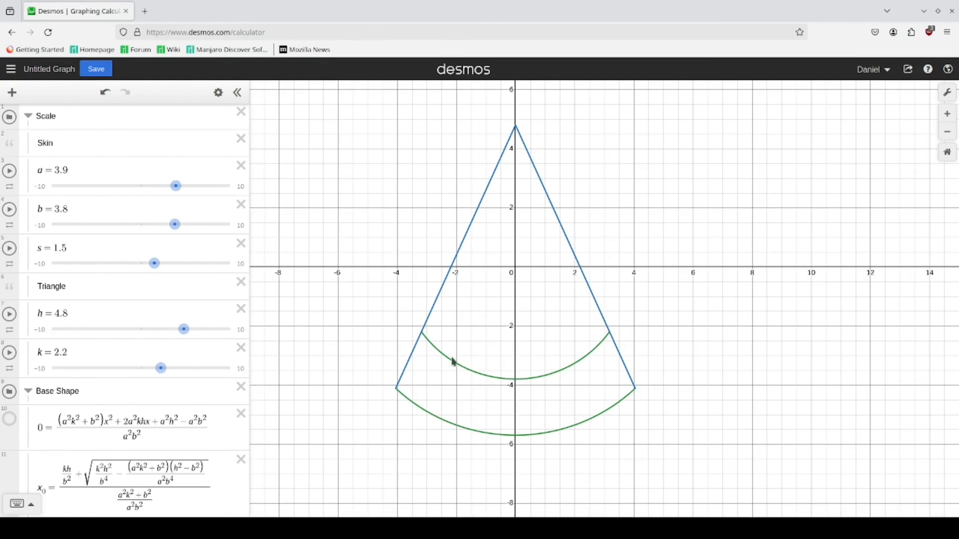
Copy −b√(1 − x²/a²) from the inner half-ellipse into a new expression after the absolute value function.
scroll(165, 327, down, 6)
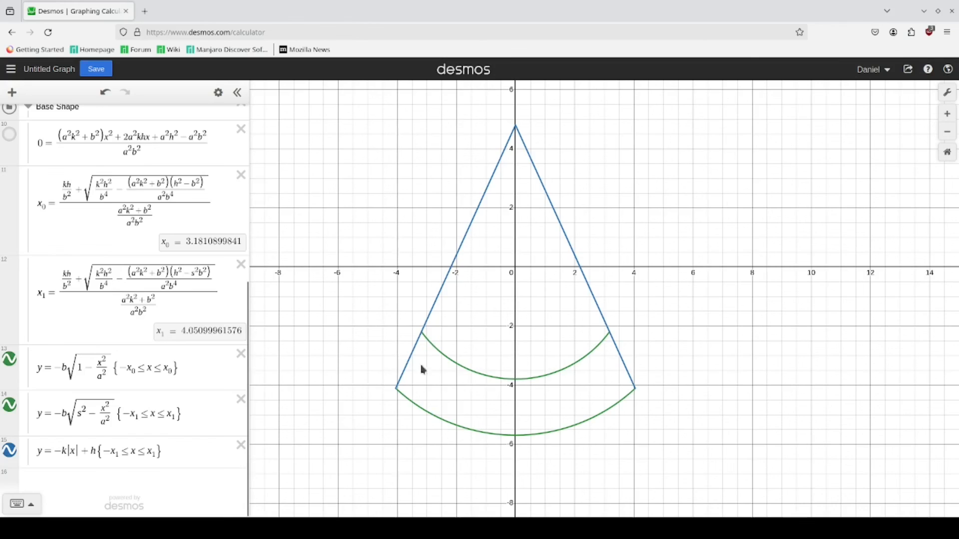
click(450, 362)
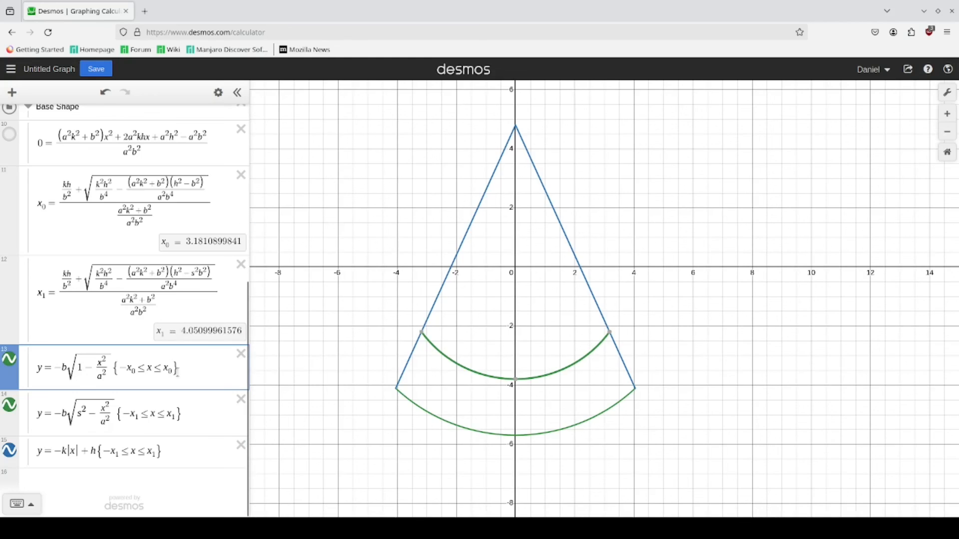
drag(59, 369, 82, 369)
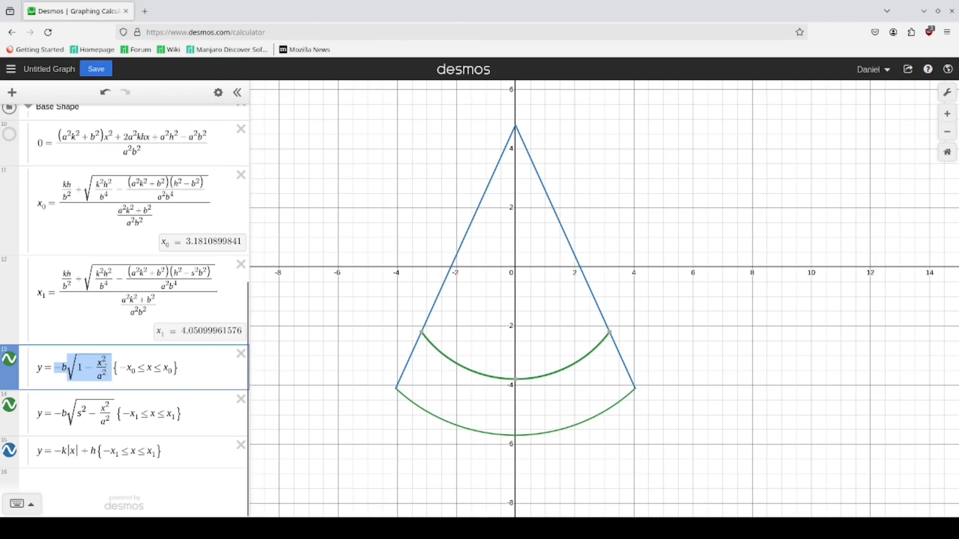
click(240, 458)
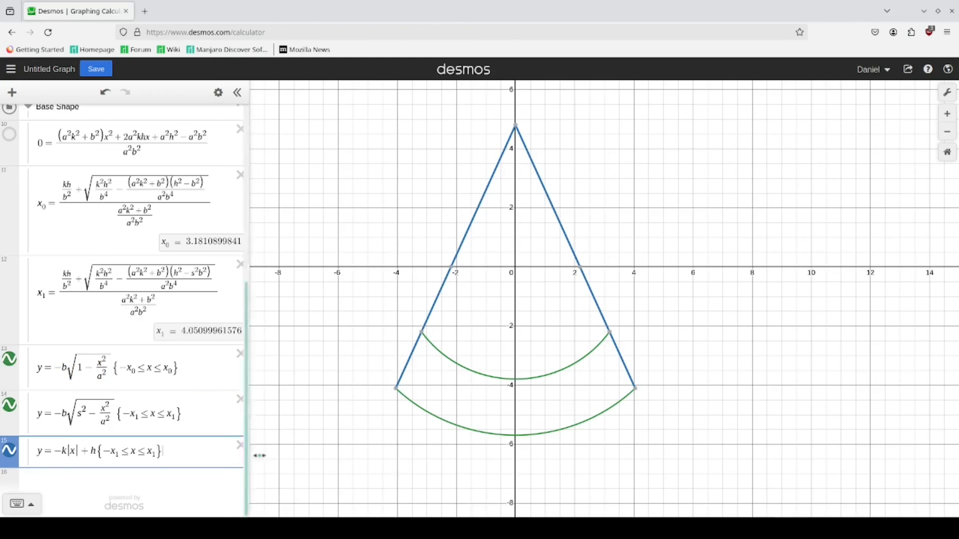
key(Return)
text(-b√(1-x²/a²))
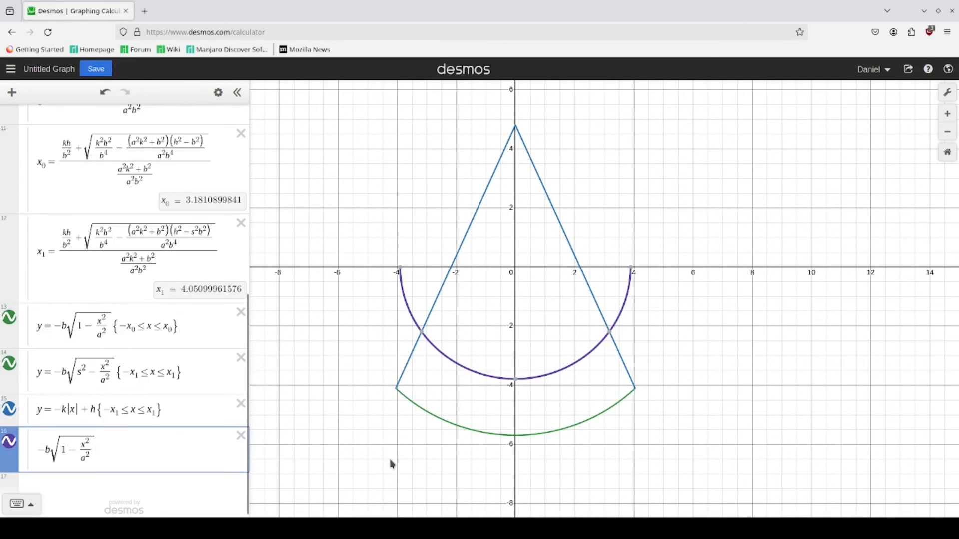
Add a new folder named Color at the end of the expression list.
scroll(196, 404, up, 5)
scroll(150, 380, down, 5)
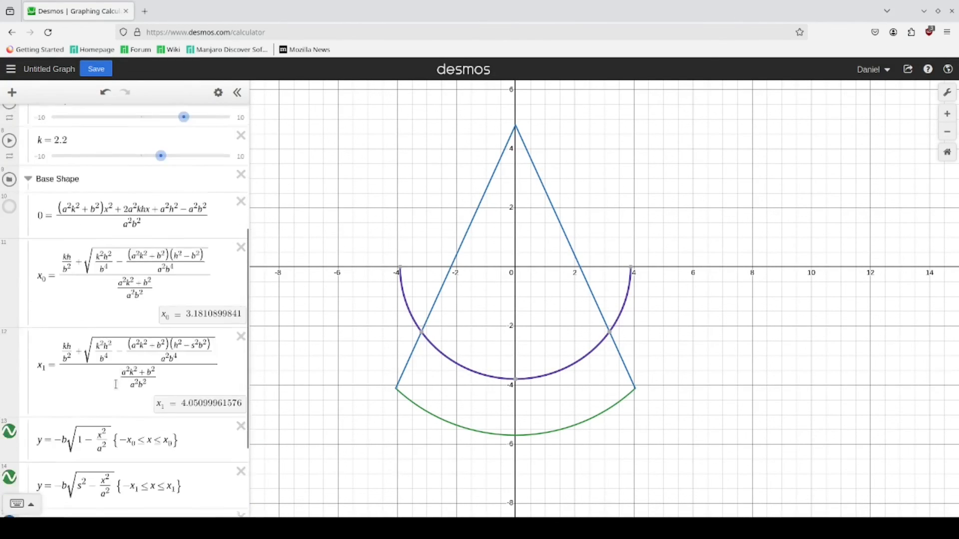
scroll(87, 361, up, 5)
scroll(200, 380, down, 5)
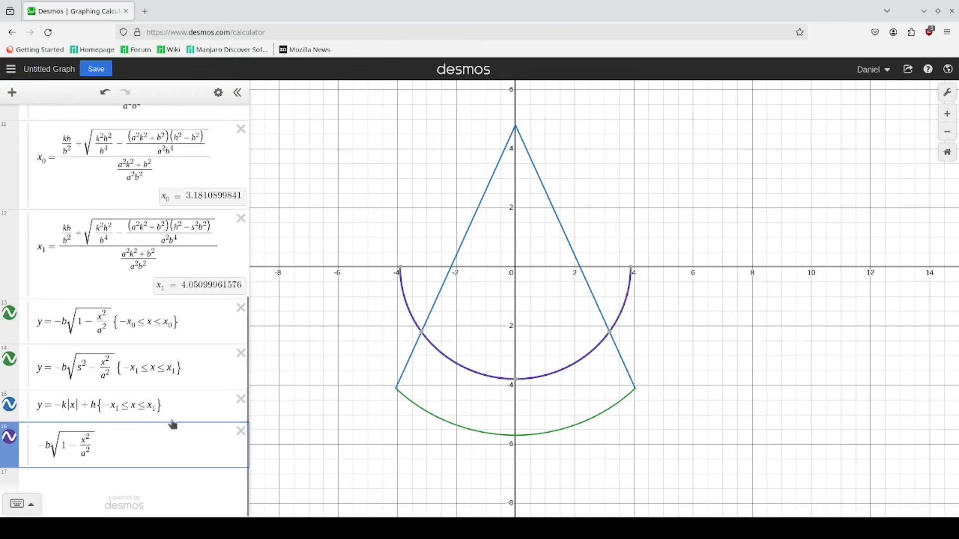
scroll(169, 395, up, 5)
scroll(165, 398, down, 5)
click(194, 405)
key(Return)
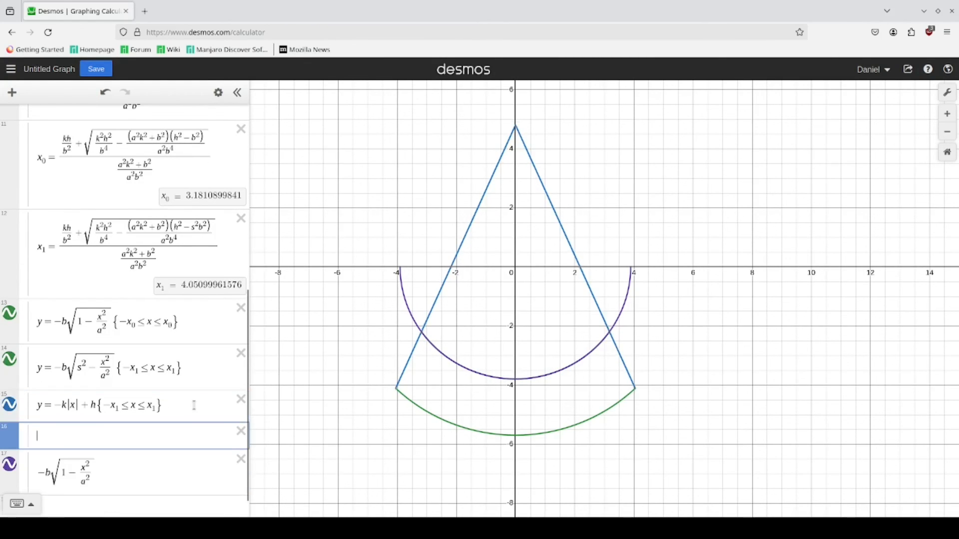
click(12, 92)
click(33, 183)
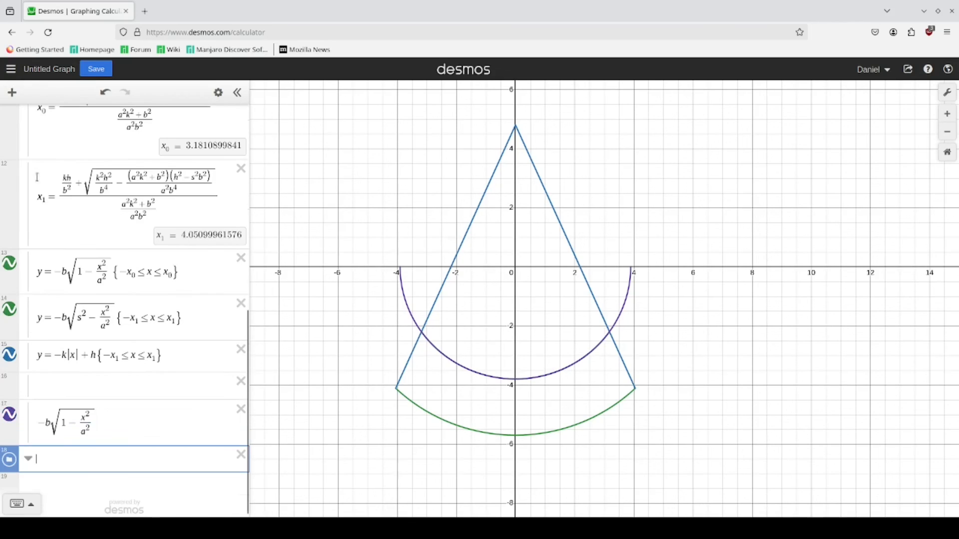
text(Co)
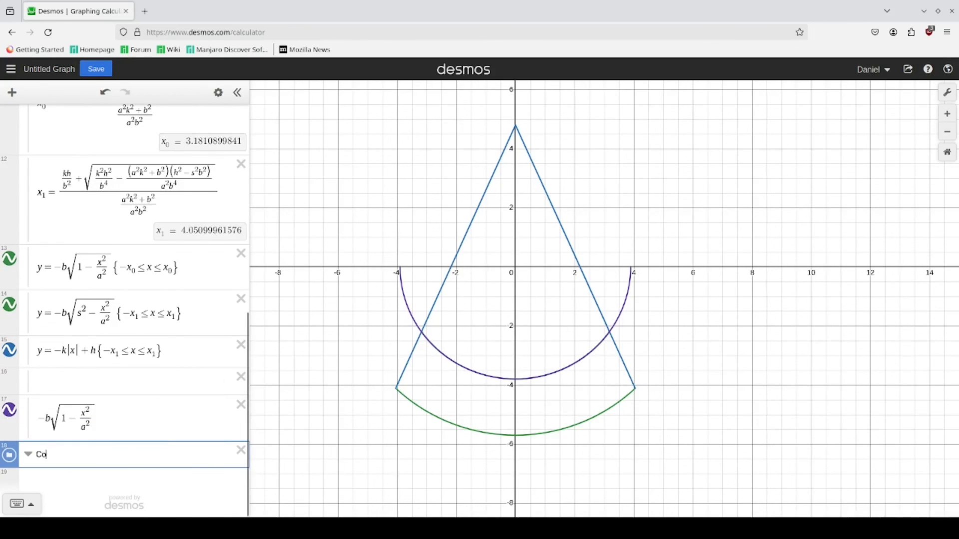
text(lor)
key(Return)
drag(10, 452, 16, 368)
click(241, 354)
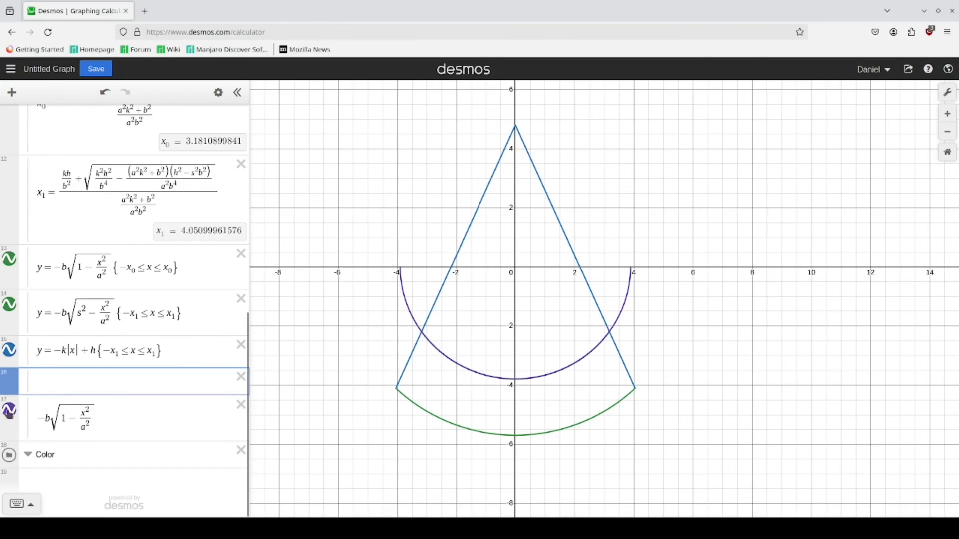
drag(9, 417, 10, 458)
key(ctrl+z)
key(ctrl+z)
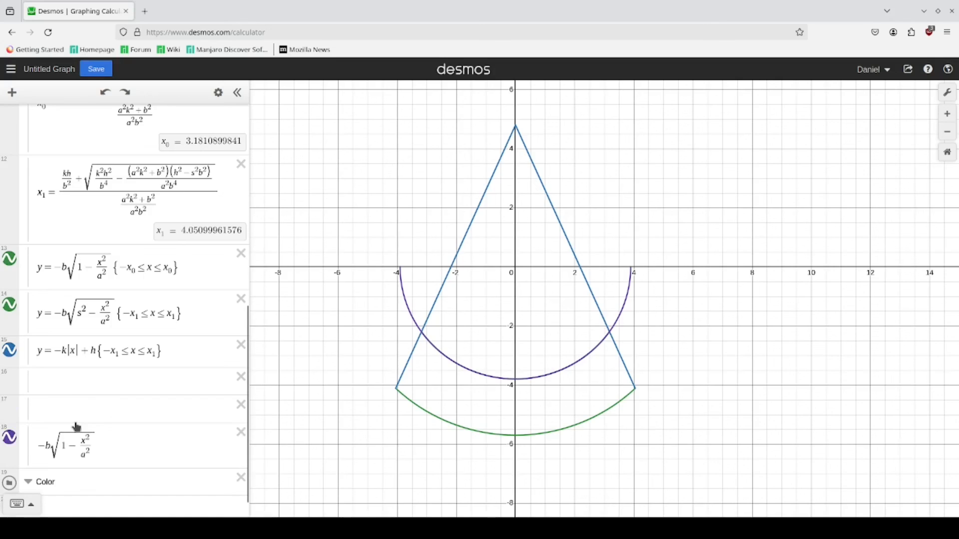
key(ctrl+y)
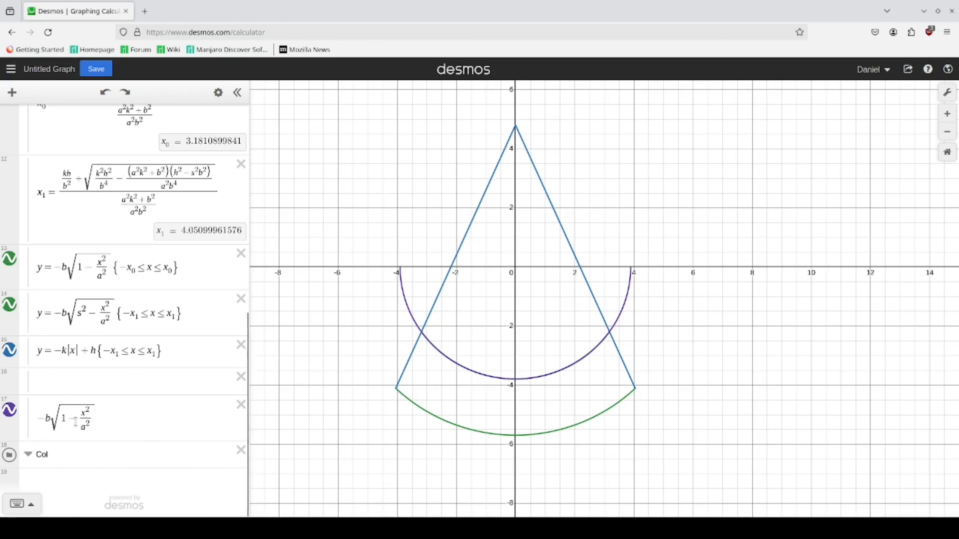
Place the copied half-ellipse expression in the new folder, remove the blank line above, and complete the folder name as Color.
drag(10, 416, 8, 445)
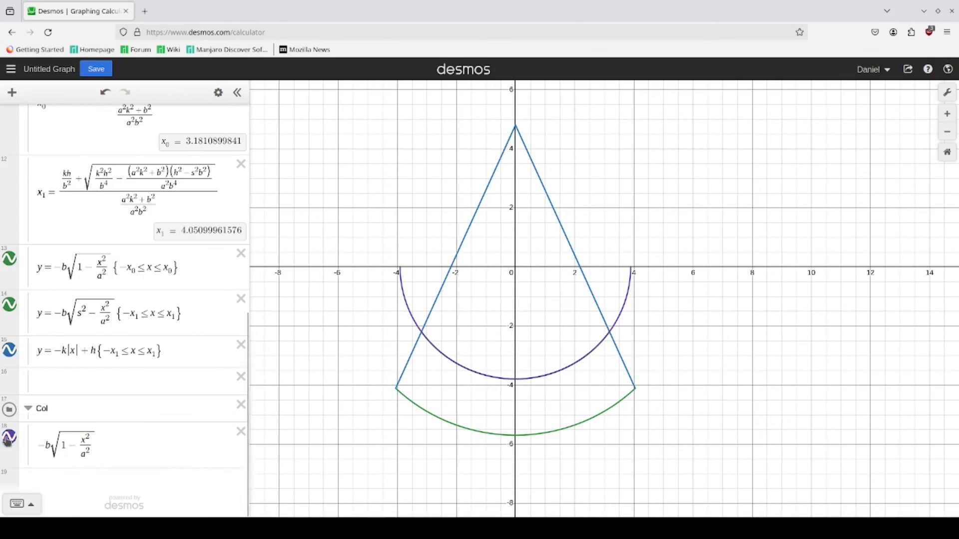
click(239, 378)
click(102, 408)
text(or)
Extend the copied expression into the inequality −b√(1 − x²/a²) ≥ y ≥ −b√(s² − x²/a²), copying the lower bound from the outer half-ellipse.
click(136, 443)
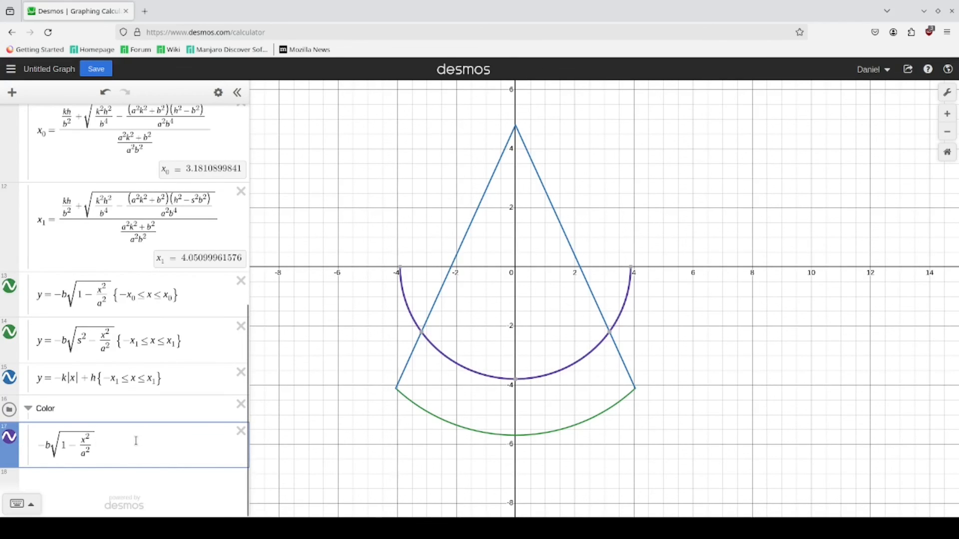
text(>=y>=)
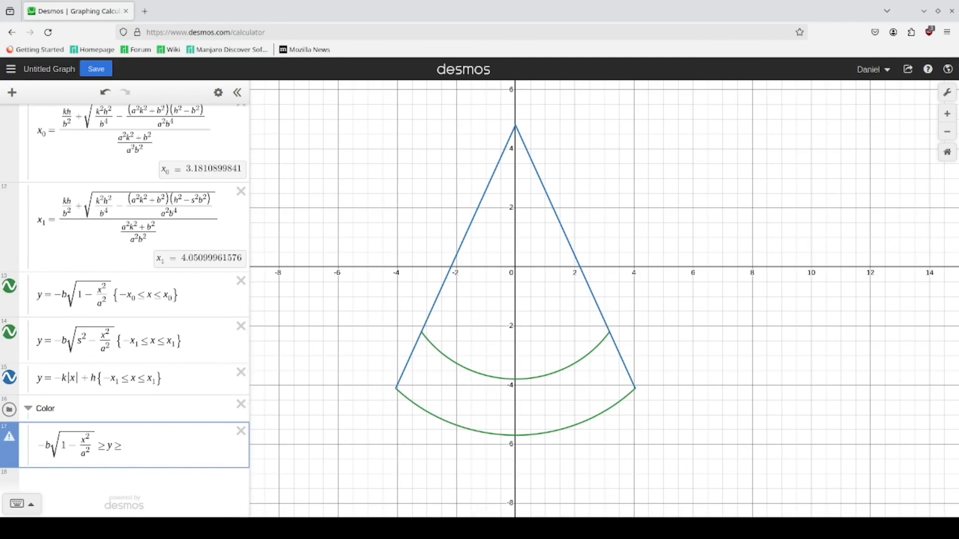
drag(113, 345, 35, 359)
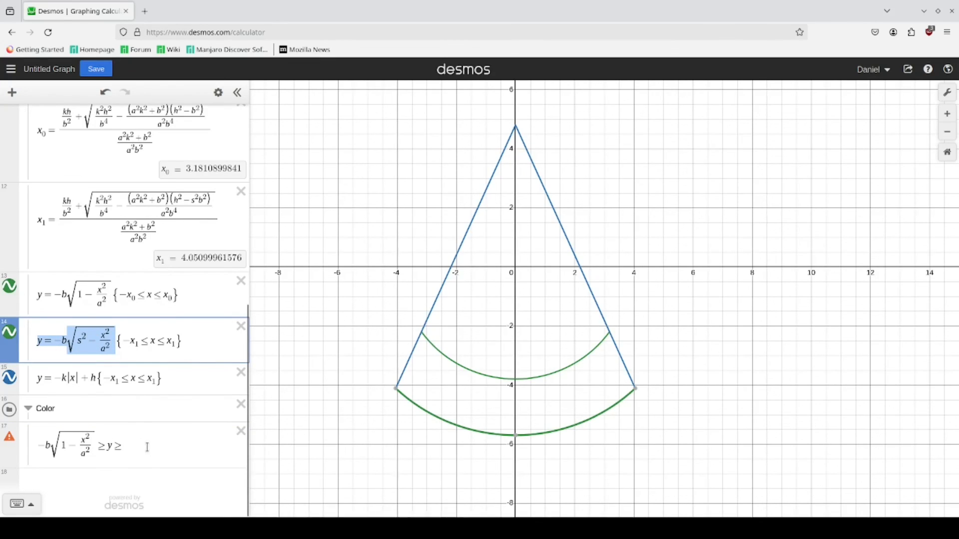
click(83, 345)
drag(56, 344, 116, 344)
key(ctrl+c)
click(200, 446)
key(ctrl+v)
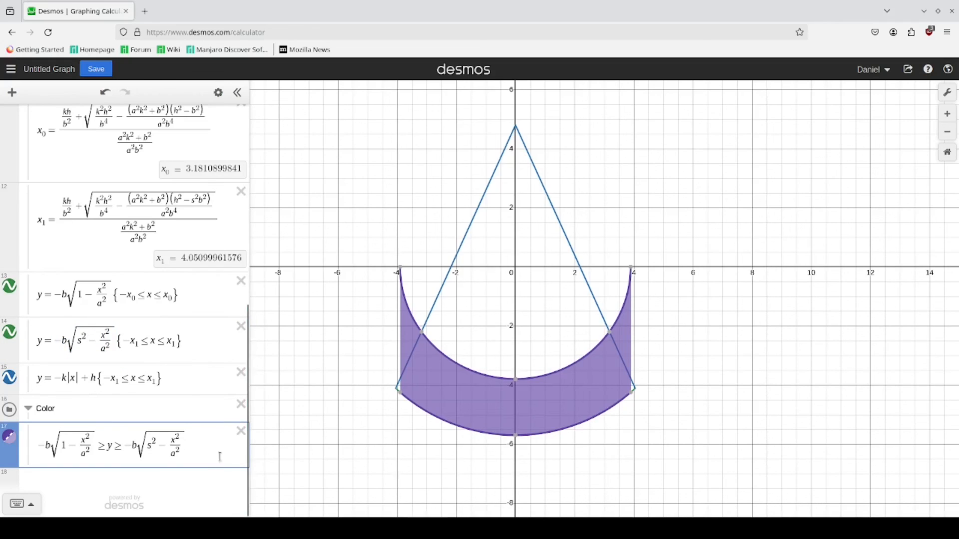
Restrict the shading inequality between the half-ellipses to {−x₀ ≤ x ≤ x₀}, copying the restriction from the inner half-ellipse.
text({)
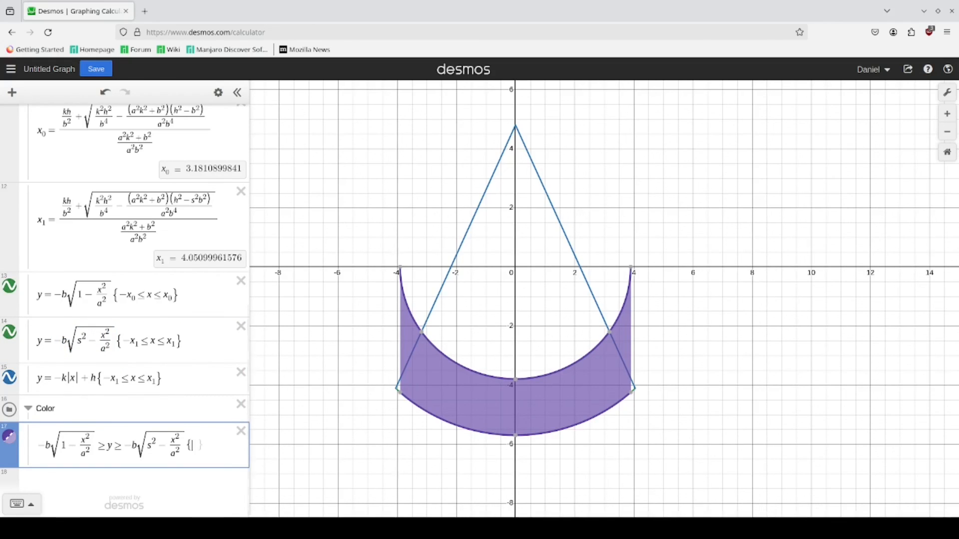
drag(198, 299, 161, 305)
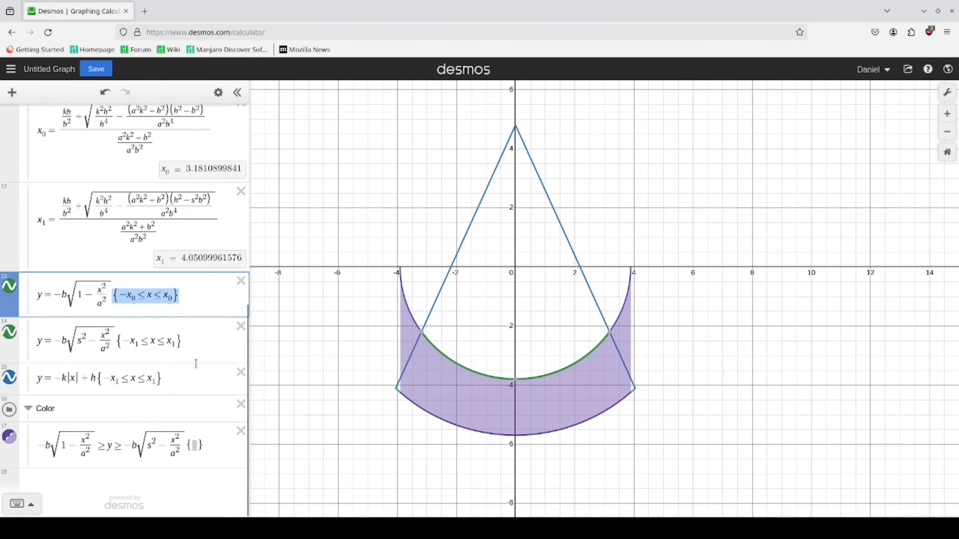
drag(199, 446, 187, 446)
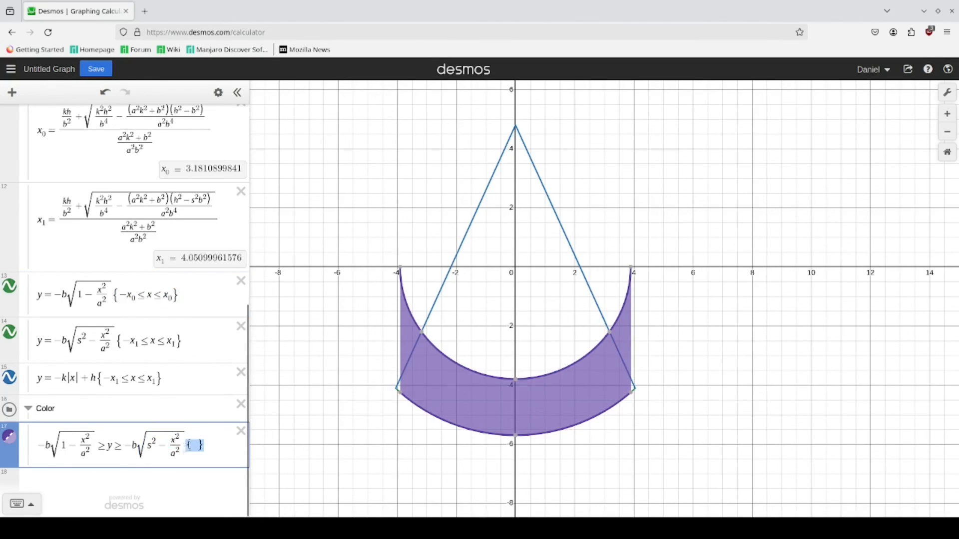
key(ctrl+v)
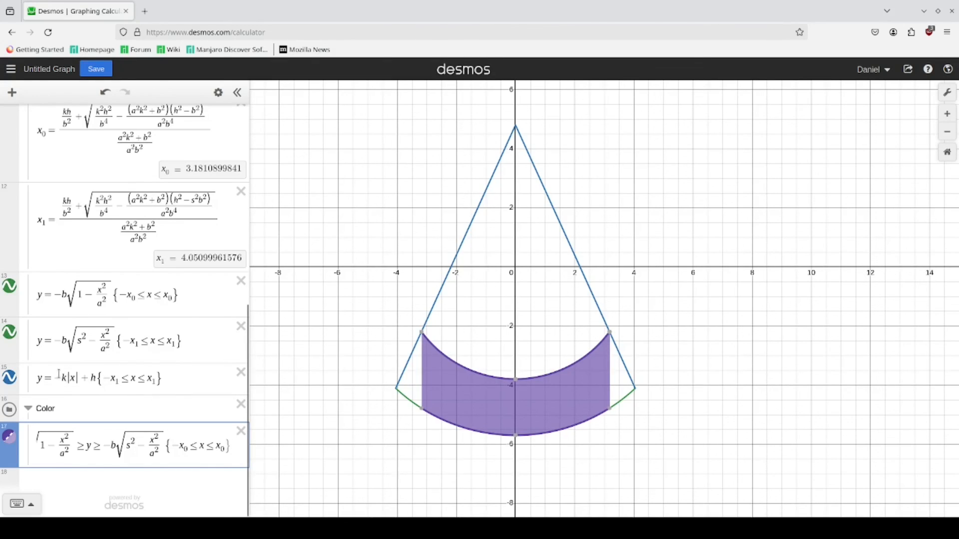
Add the inequality −k|x| + h ≥ y ≥ −b√(s² − x²/a²) to the Color folder, copying both bounds from the existing functions.
drag(57, 378, 97, 382)
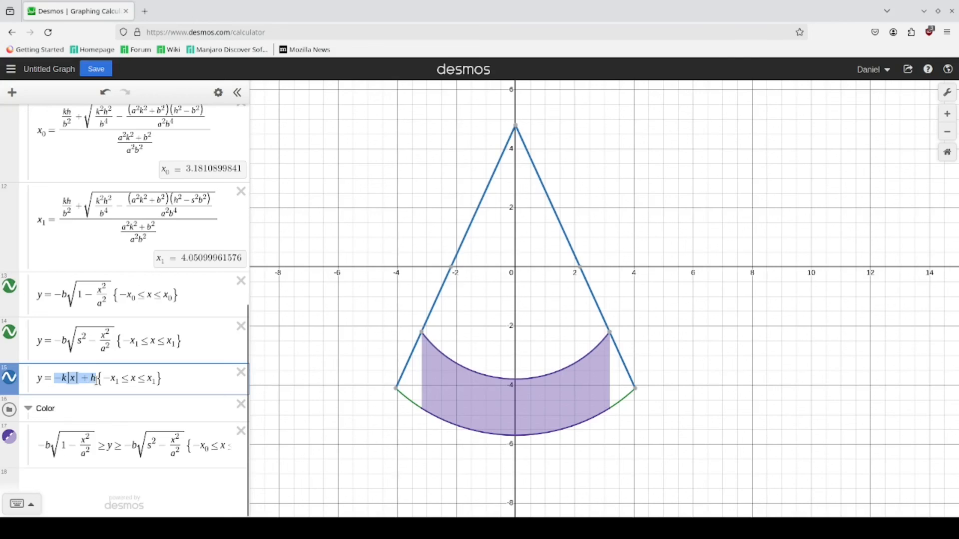
click(170, 449)
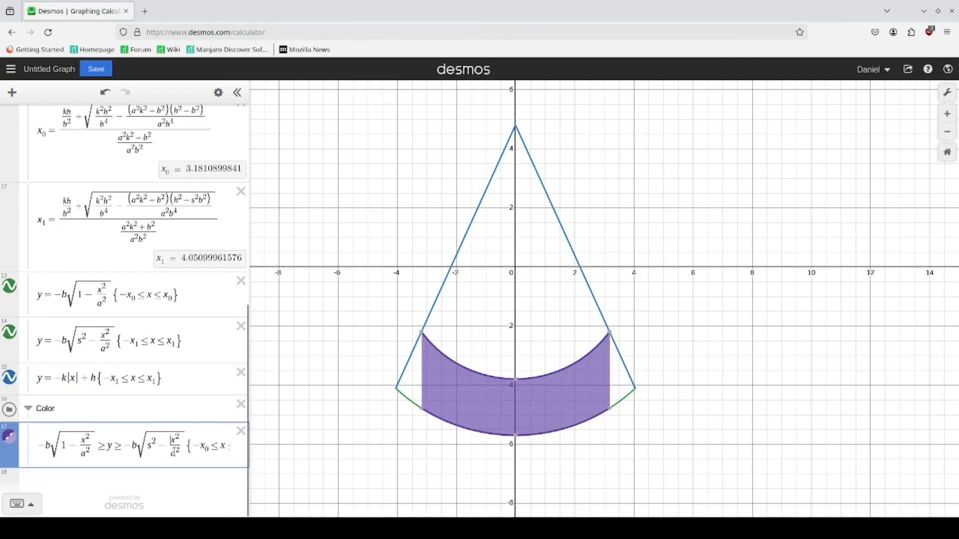
key(Return)
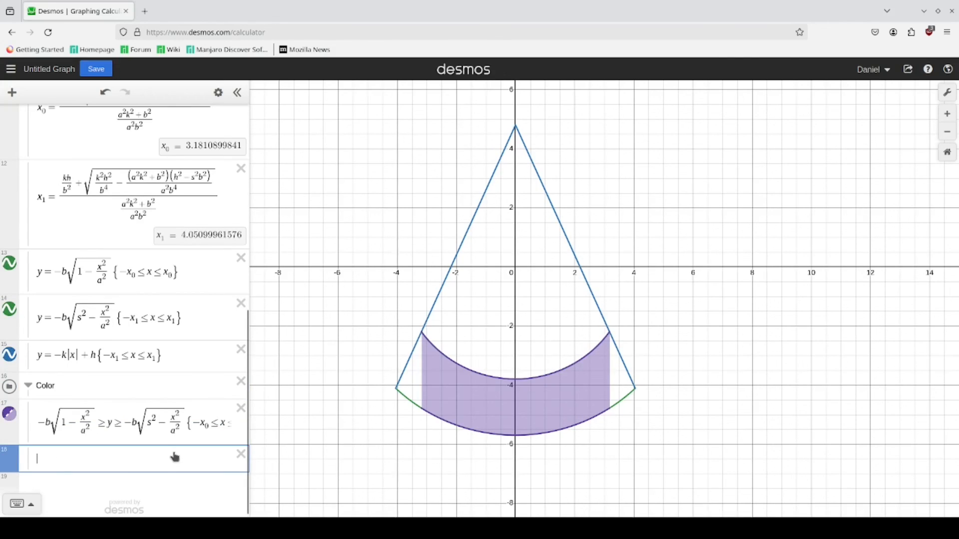
key(ctrl+v)
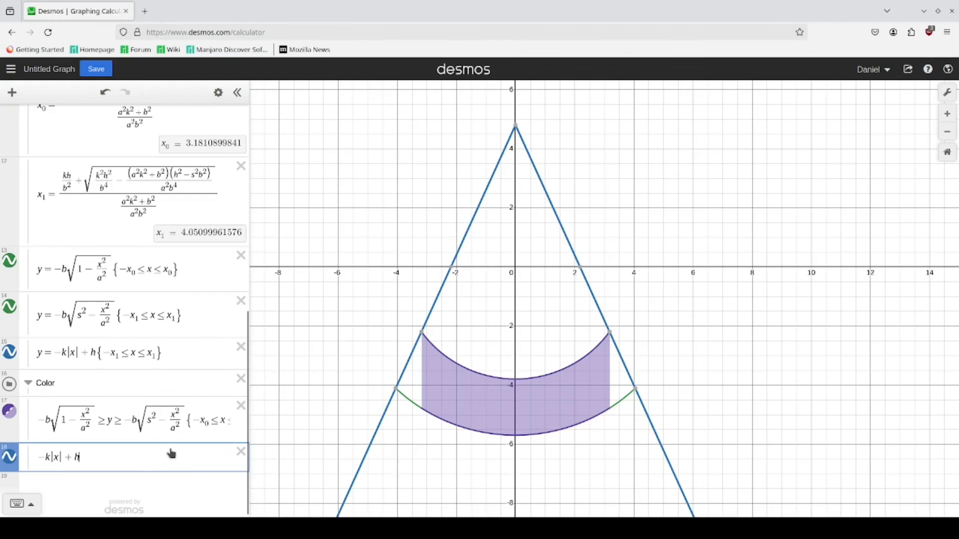
text(>=y)
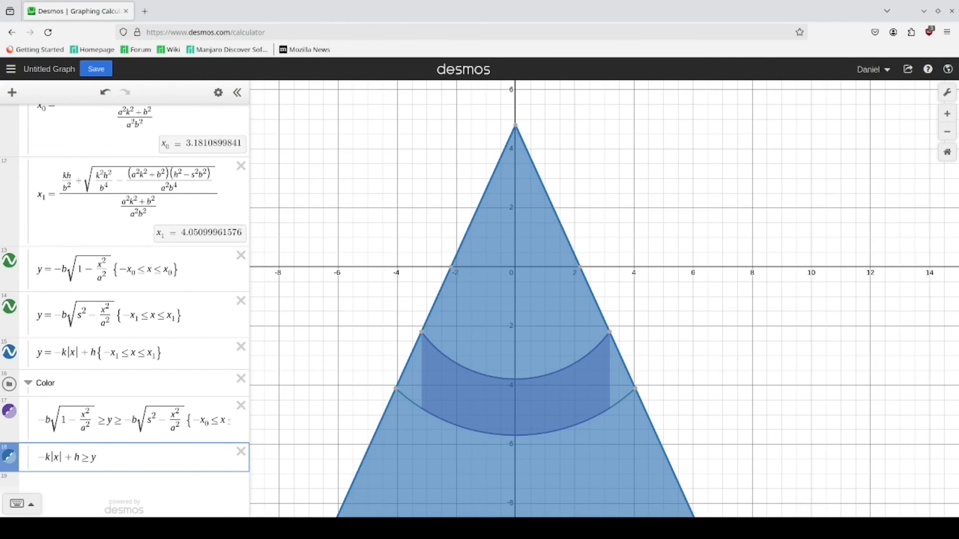
text(>=)
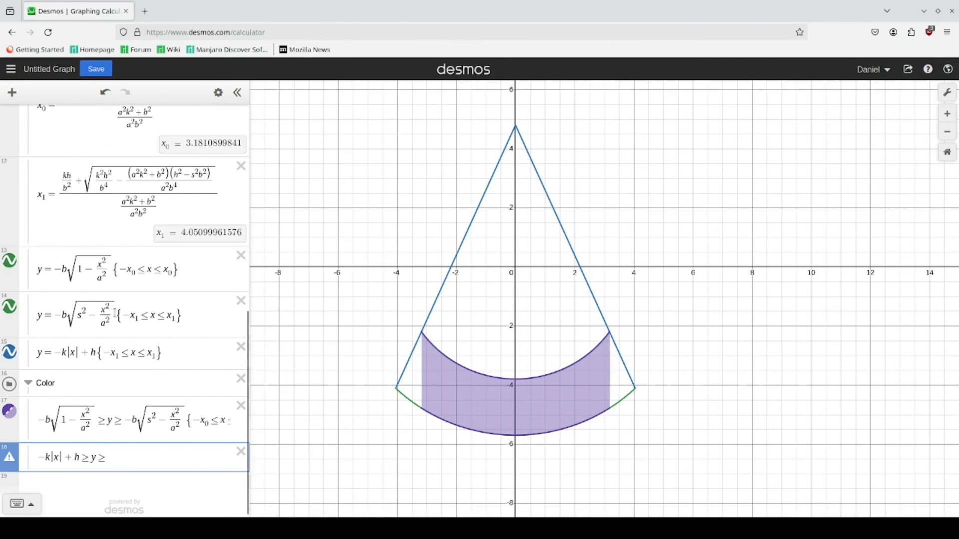
drag(115, 313, 56, 322)
click(112, 453)
key(ctrl+v)
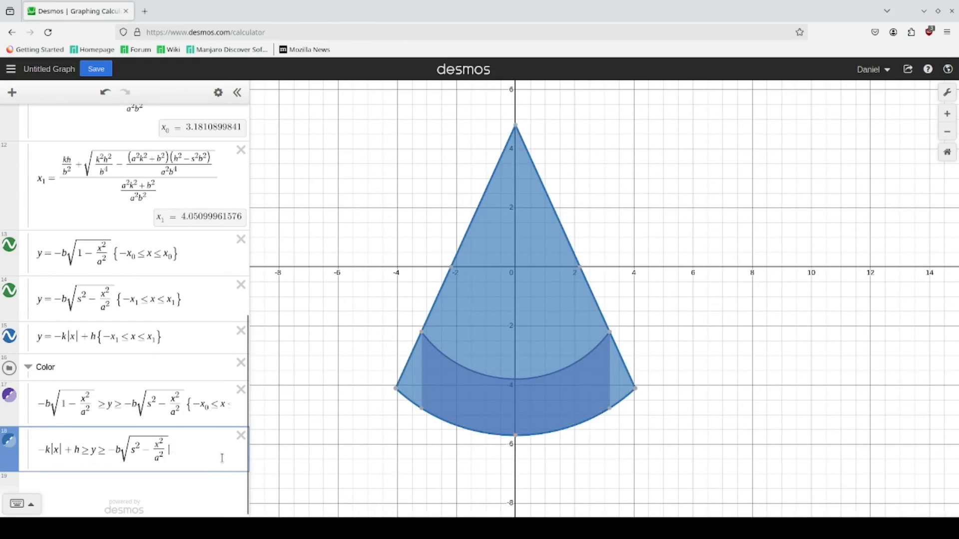
Restrict the new inequality to the two side regions with {−x₁ ≤ x ≤ −x₀, x₀ ≤ x ≤ x₁}.
text({-x_1)
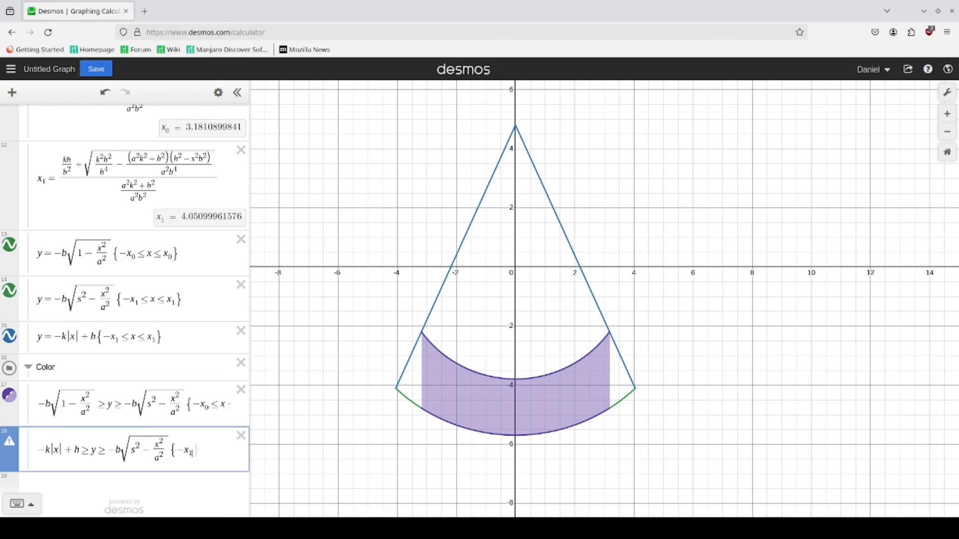
text(x1<=x)
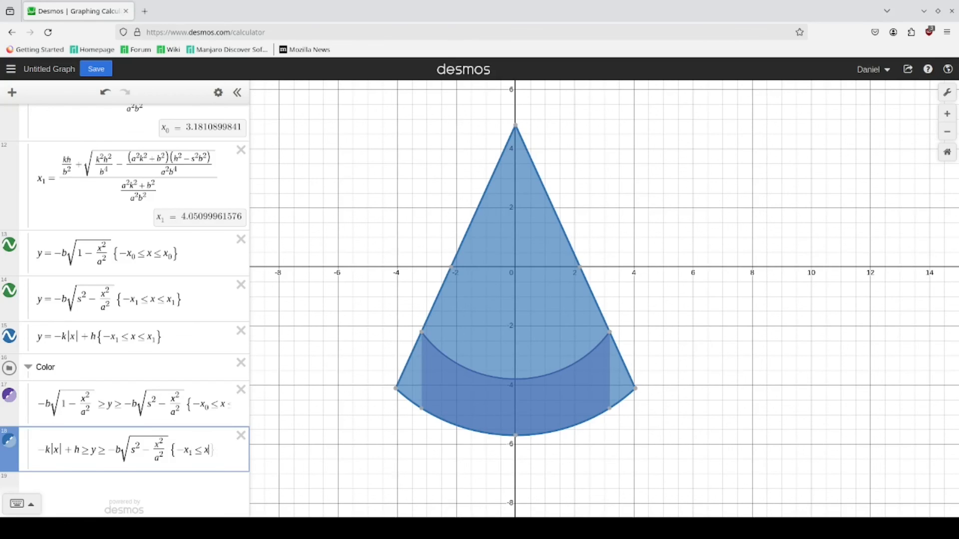
text(<=x0)
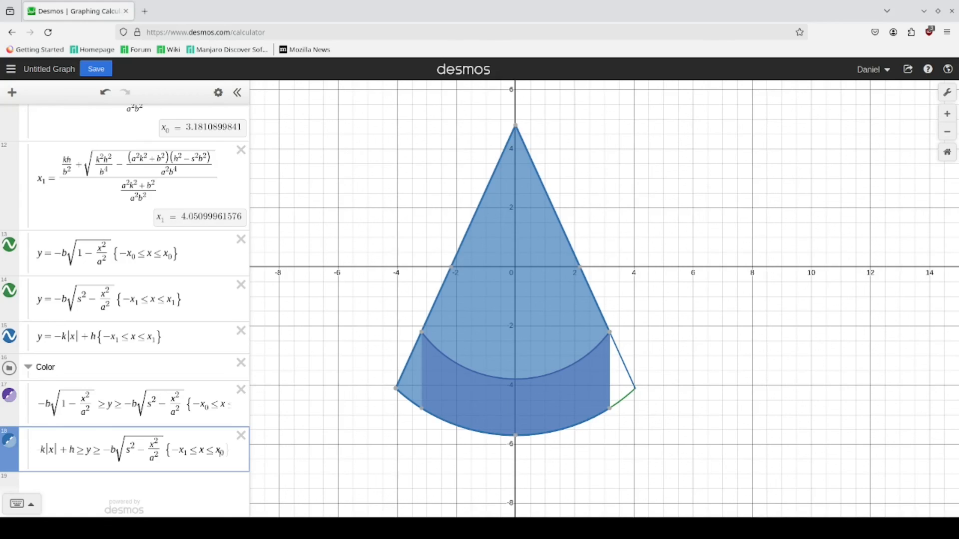
text(-)
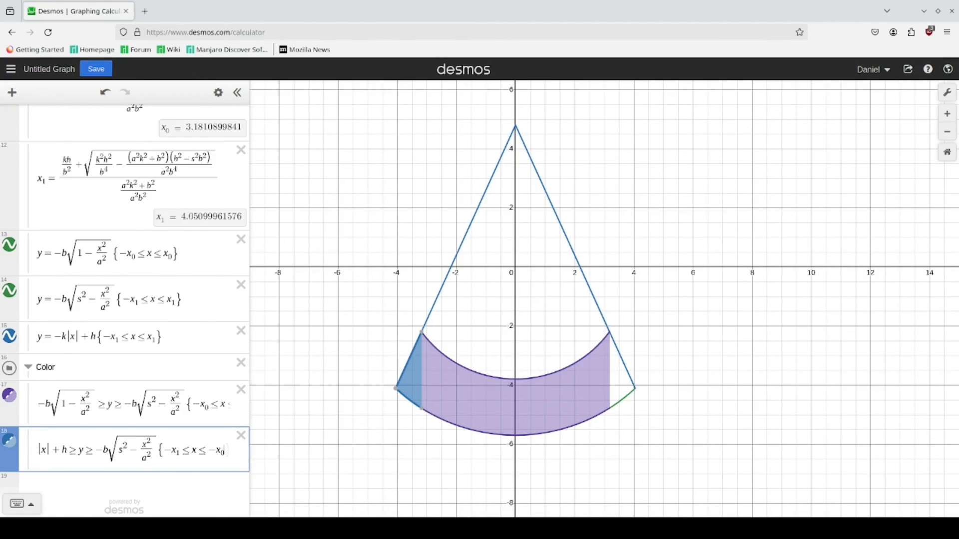
text(,x)
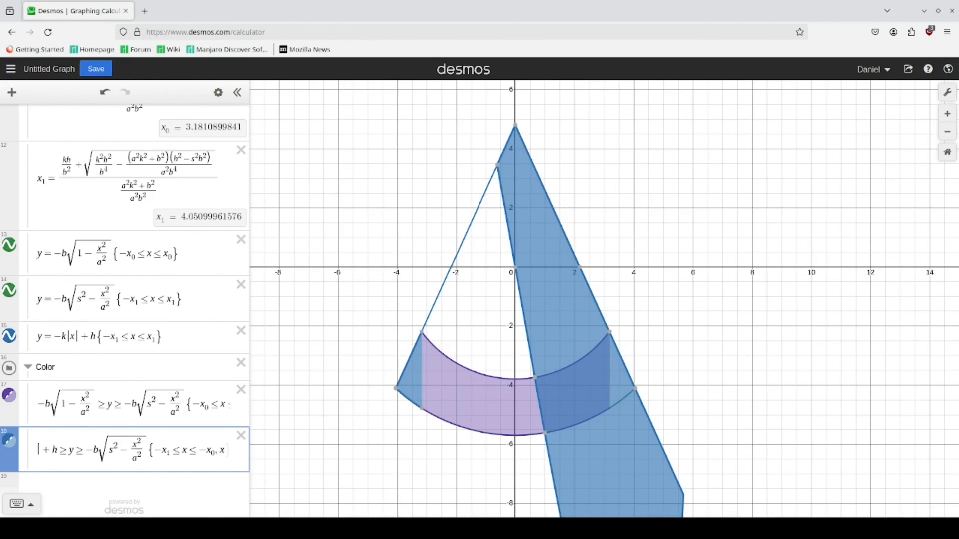
text(0<=x)
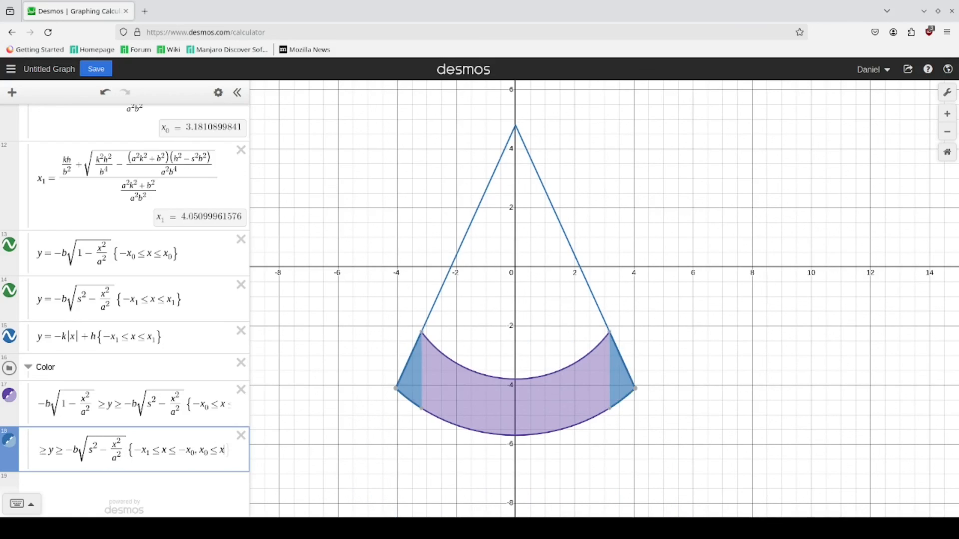
text(1)
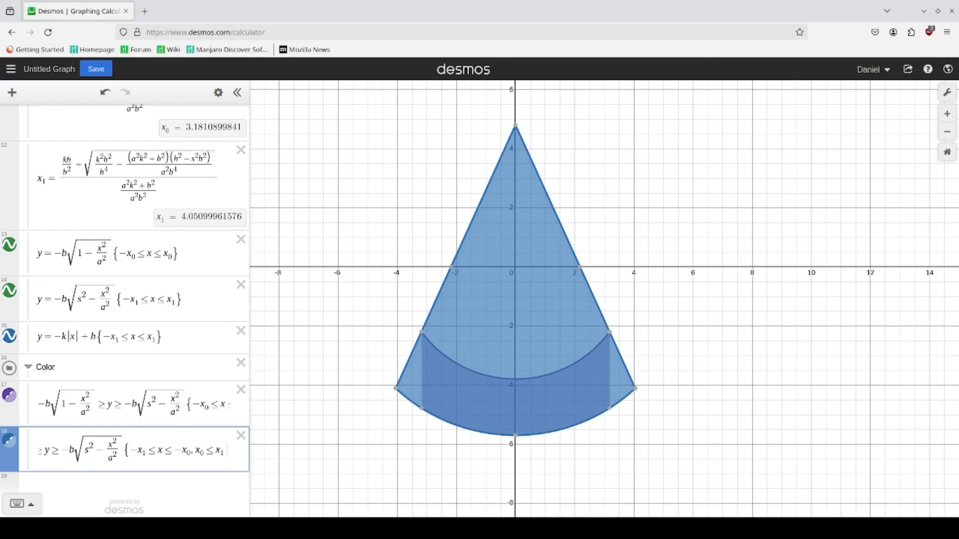
key(BackSpace)
text(1x<=)
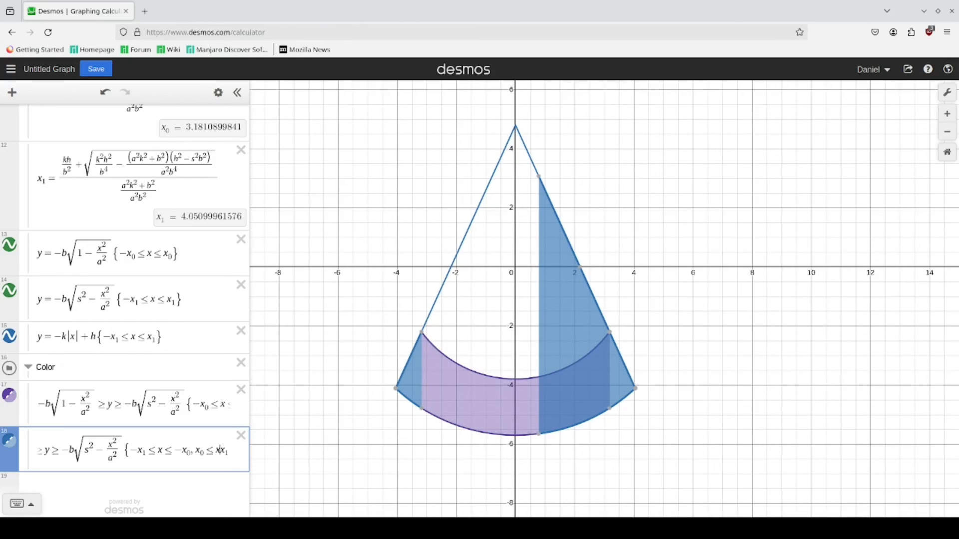
Change the colour of both shading inequalities in the Color folder to green.
click(218, 92)
click(9, 398)
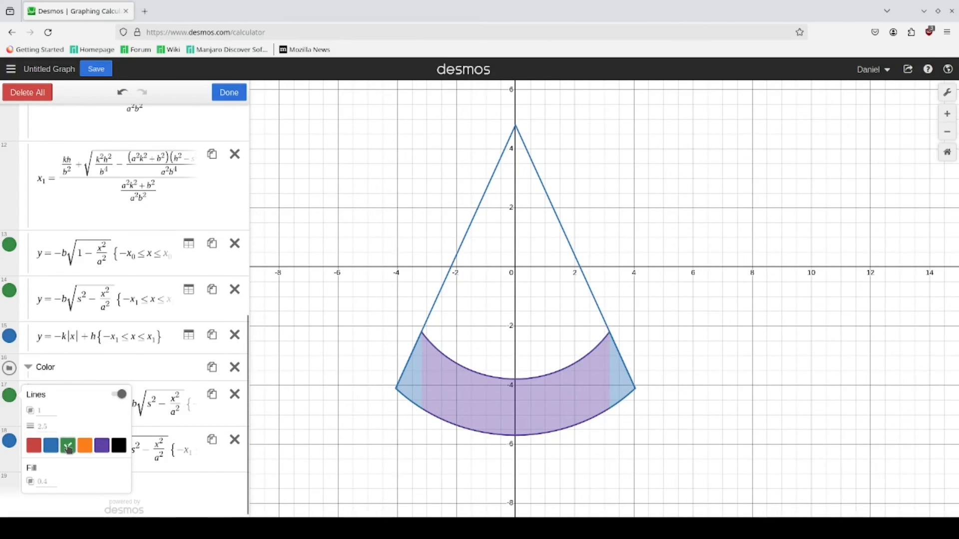
click(68, 445)
click(9, 441)
click(69, 472)
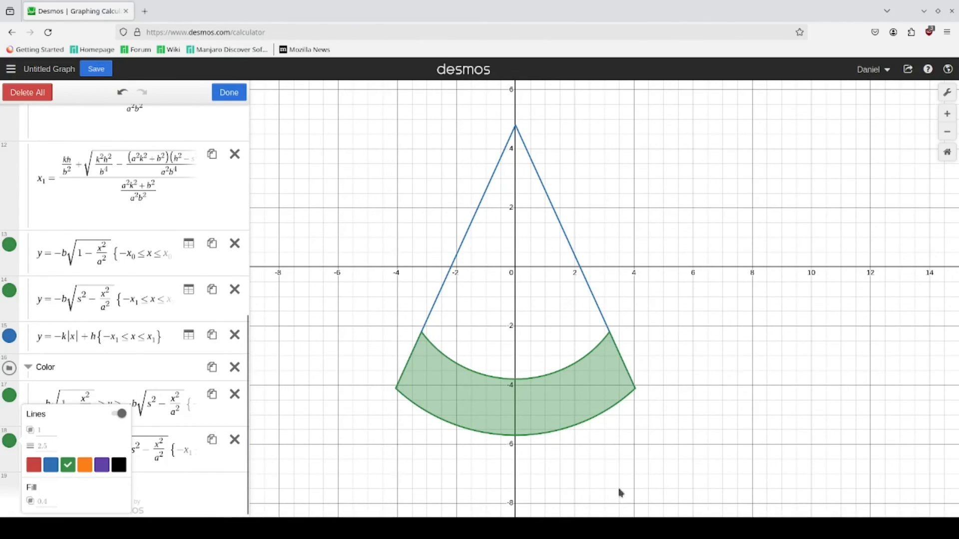
click(650, 502)
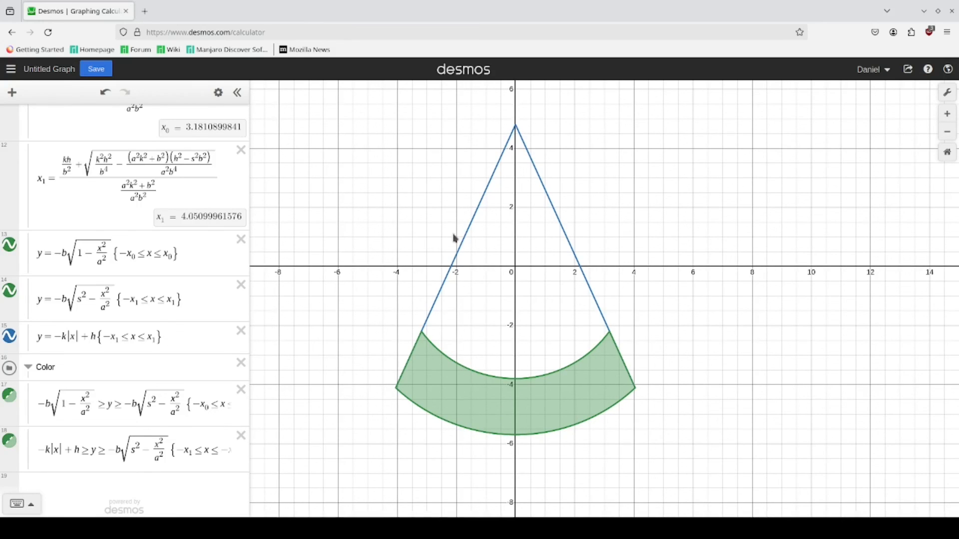
Change the colour of the absolute value graph y = −k|x| + h to red.
click(218, 93)
click(11, 337)
click(33, 387)
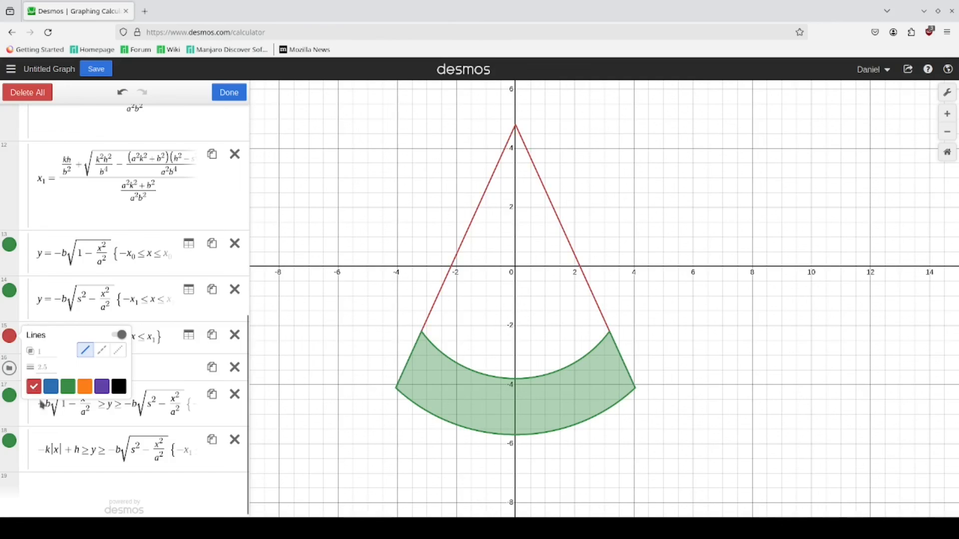
click(215, 95)
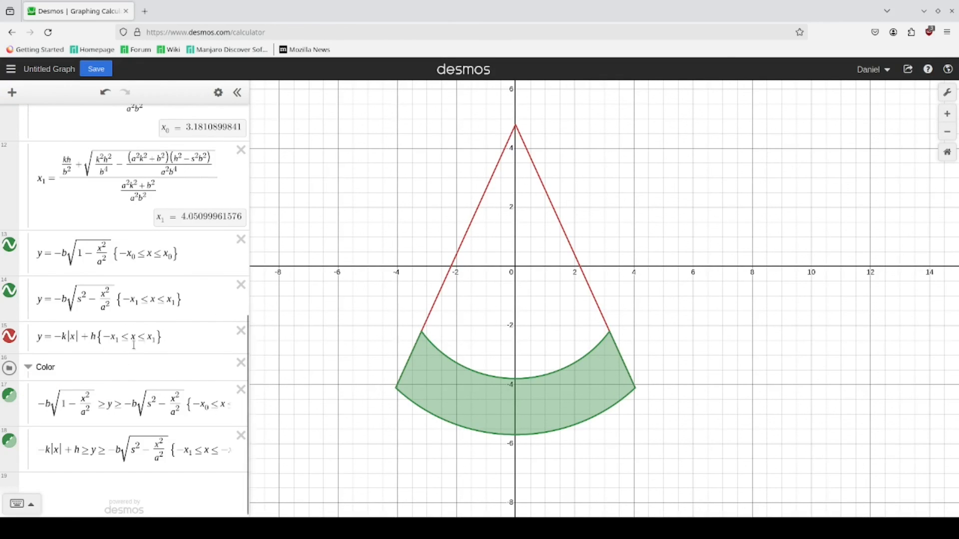
Copy −k|x| + h from the absolute value function into a new expression at the end of the Color folder.
click(57, 337)
drag(56, 337, 99, 336)
key(ctrl+c)
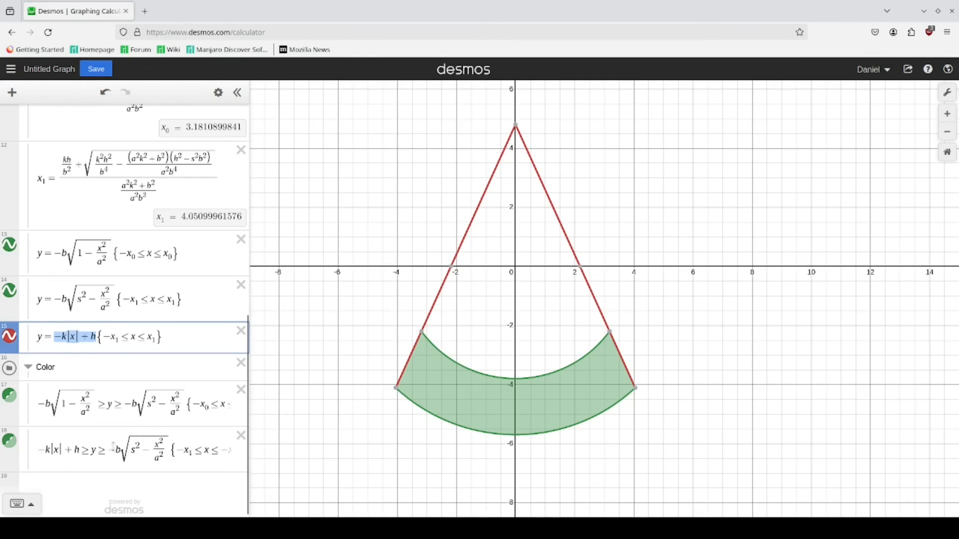
click(114, 448)
key(Return)
key(ctrl+v)
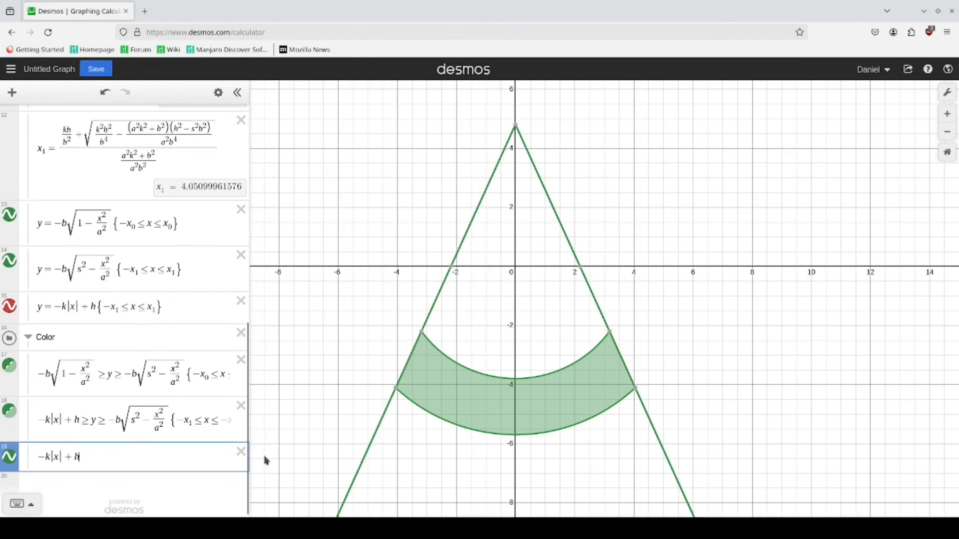
Extend the copied expression into −k|x| + h ≥ y ≥ −b√(1 − x²/a²) {−x₀ ≤ x ≤ x₀}, copying the lower bound and restriction from the inner half-ellipse.
text(>=y>)
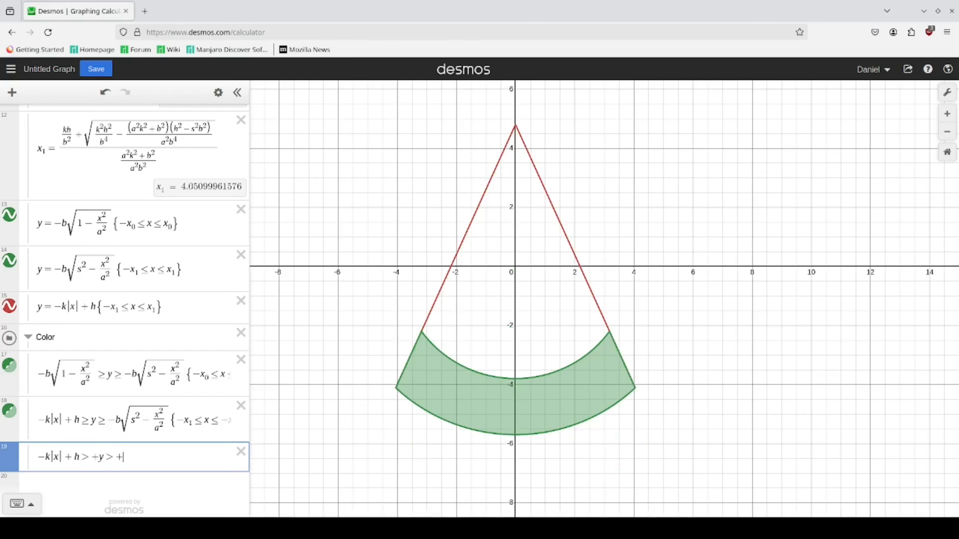
key(BackSpace)
key(BackSpace)
key(BackSpace)
key(BackSpace)
text(=y>=)
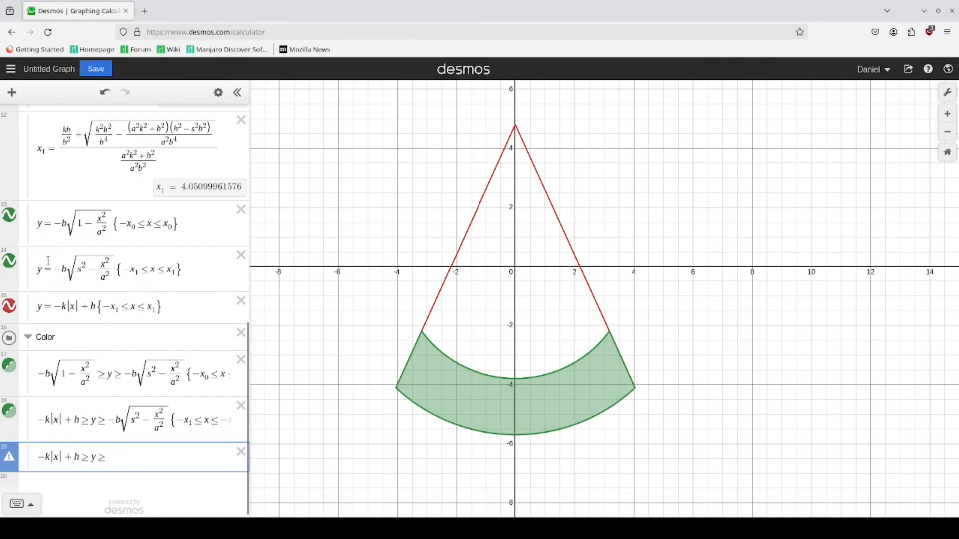
drag(52, 227, 143, 236)
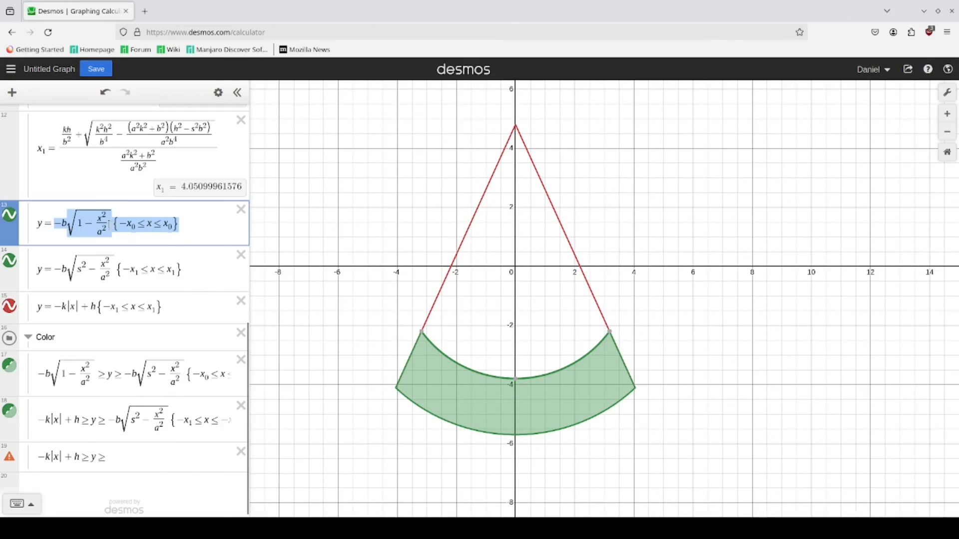
click(144, 455)
text(-b√(1-x^2/a^2){-x_0≤x≤x_0})
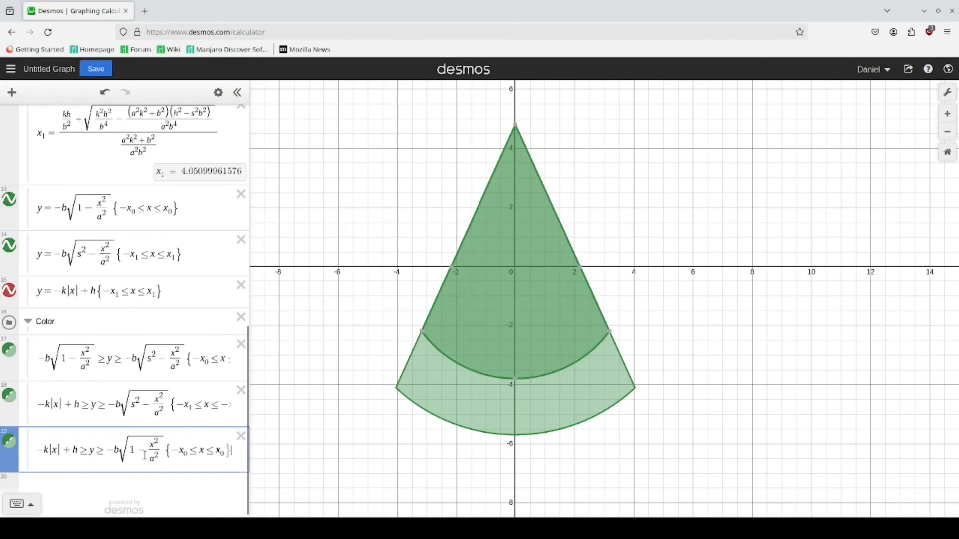
Colour the upper region's inequality red and move it to the first place in the Color folder.
click(218, 93)
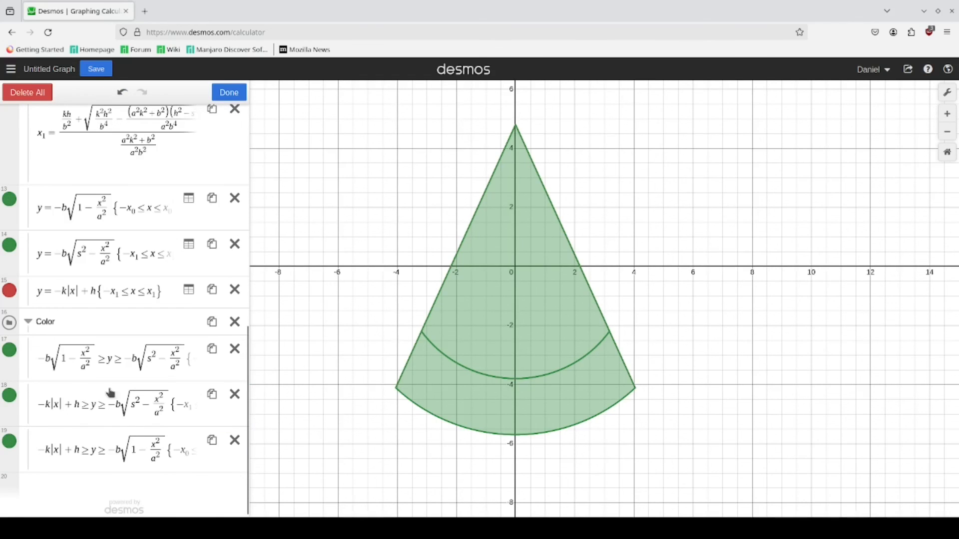
click(9, 441)
click(33, 474)
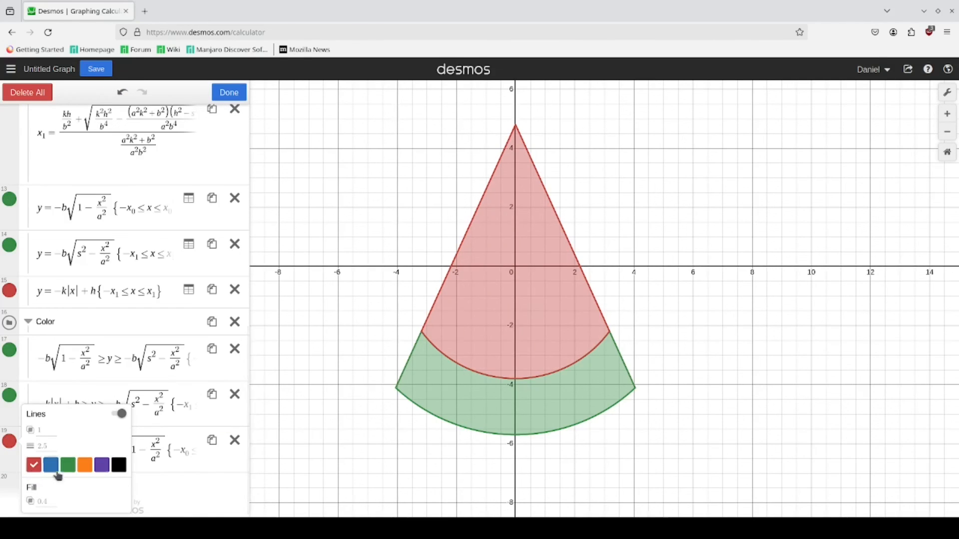
click(293, 439)
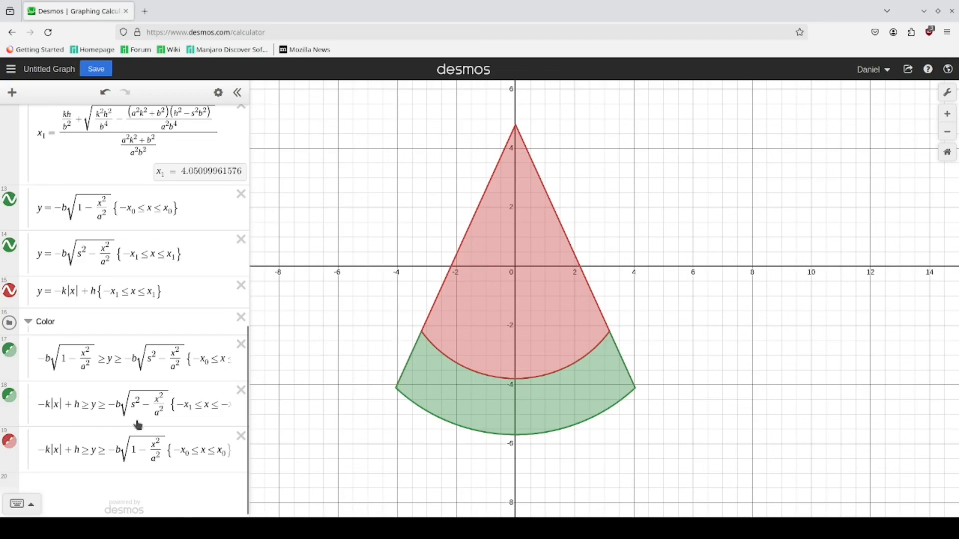
drag(9, 441, 7, 340)
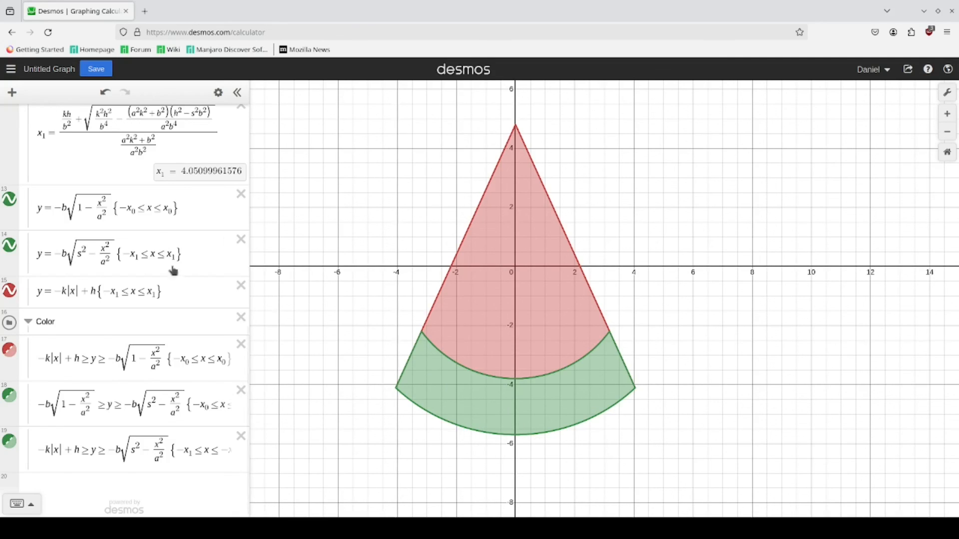
scroll(165, 396, up, 6)
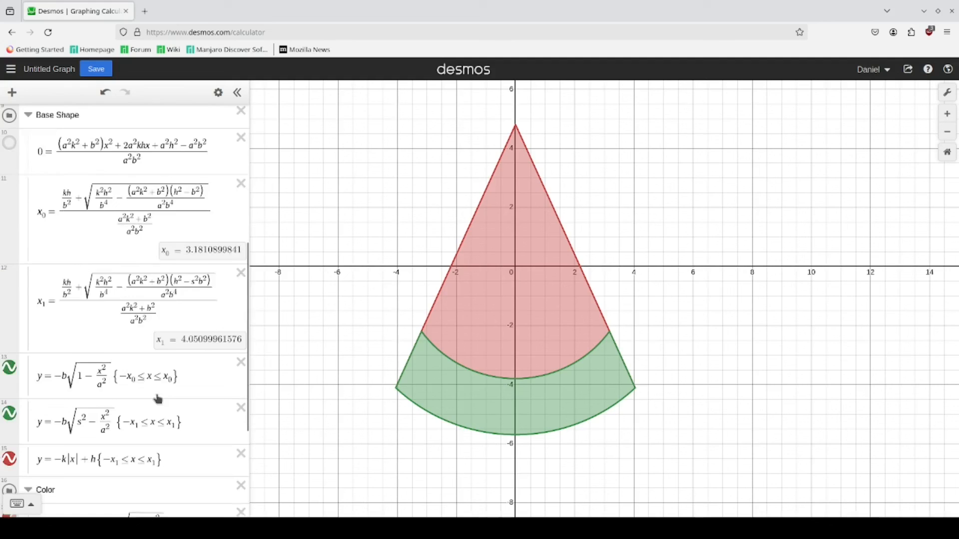
Collapse the Base Shape and Scale folders in the expression list, leaving the Color folder expanded.
scroll(158, 398, down, 6)
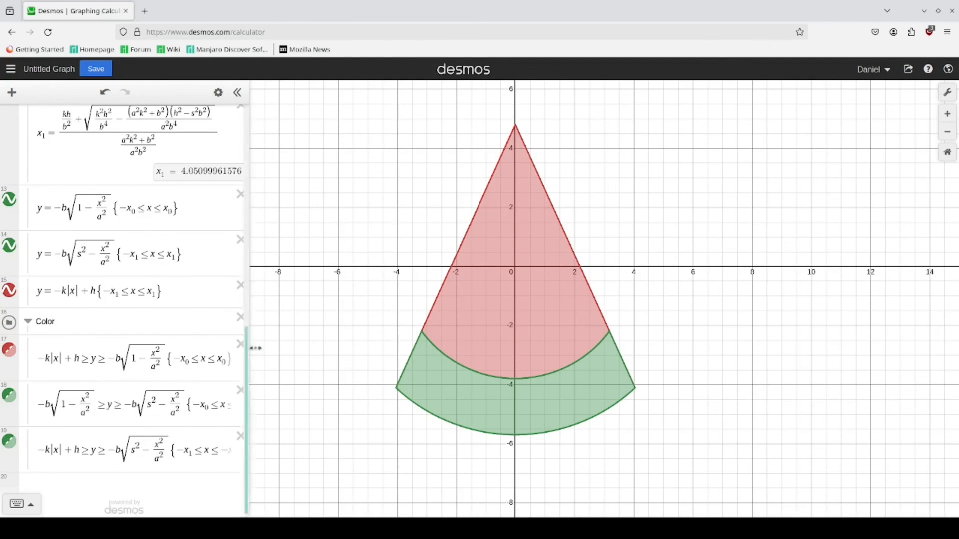
scroll(159, 387, up, 3)
scroll(159, 383, up, 4)
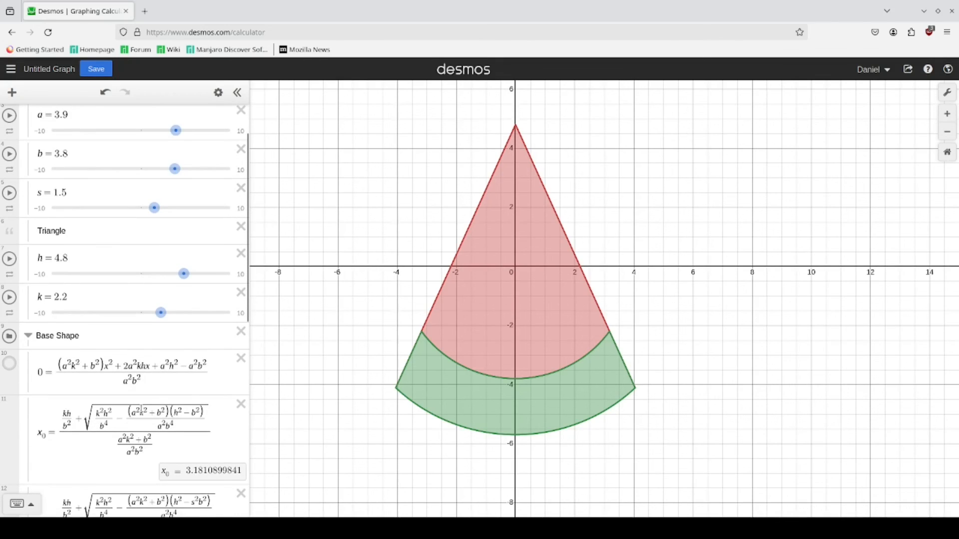
scroll(115, 420, down, 2)
click(28, 280)
scroll(40, 300, up, 3)
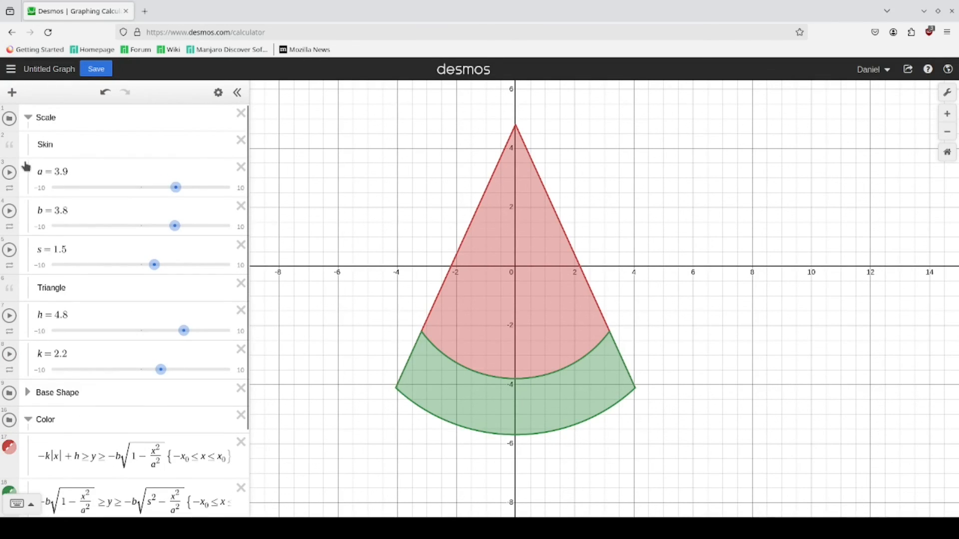
click(28, 118)
Save the graph with the title Watermelon Slice.
click(96, 75)
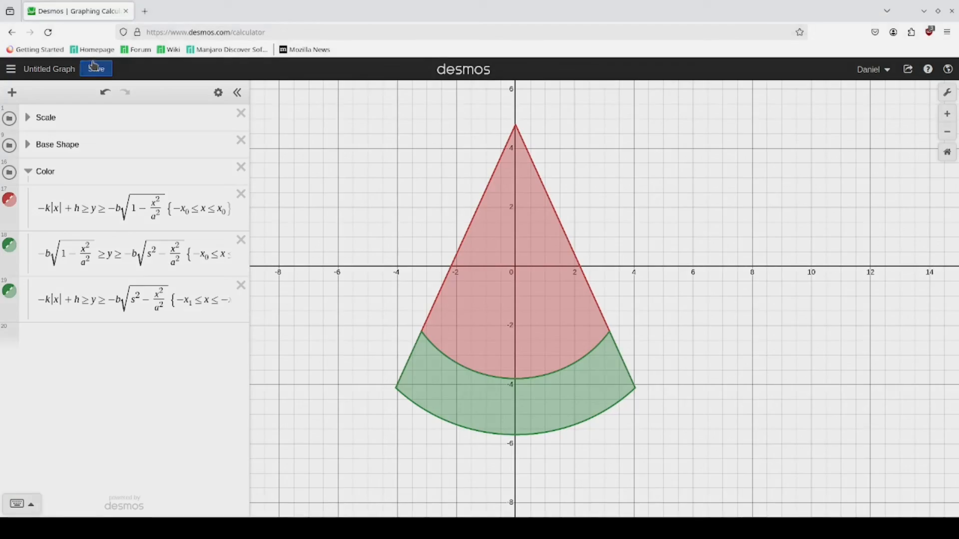
text(W)
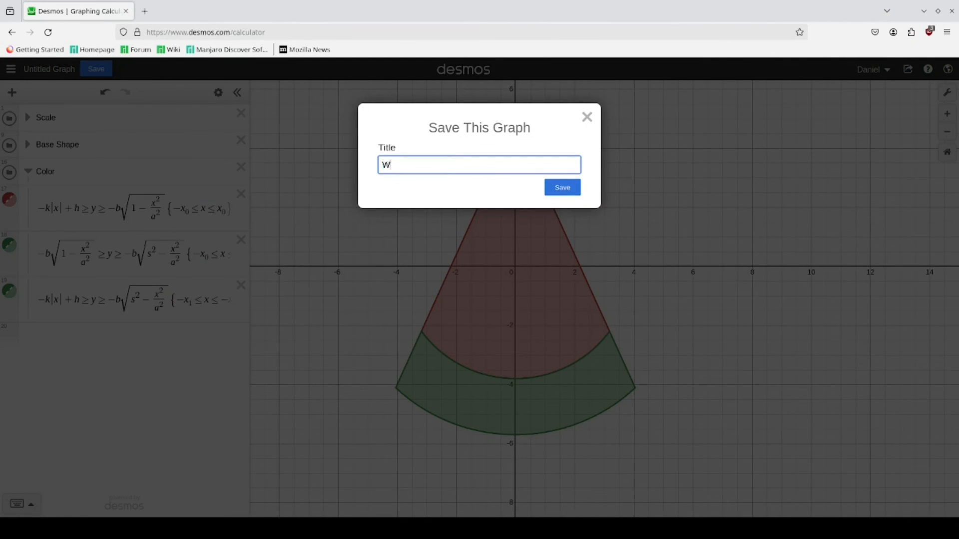
text(atermelon Slice)
click(562, 186)
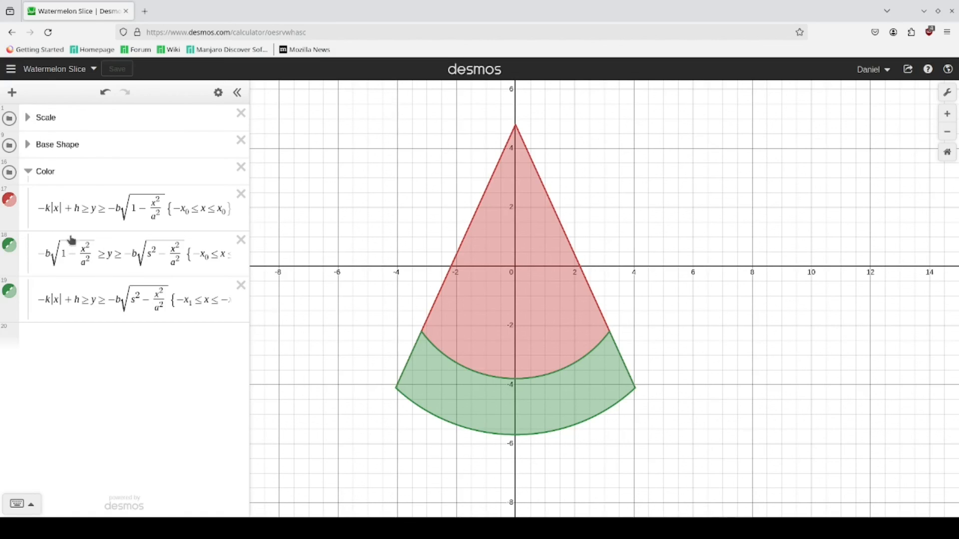
Expand the Base Shape folder to review its expressions and collapse it again.
click(27, 145)
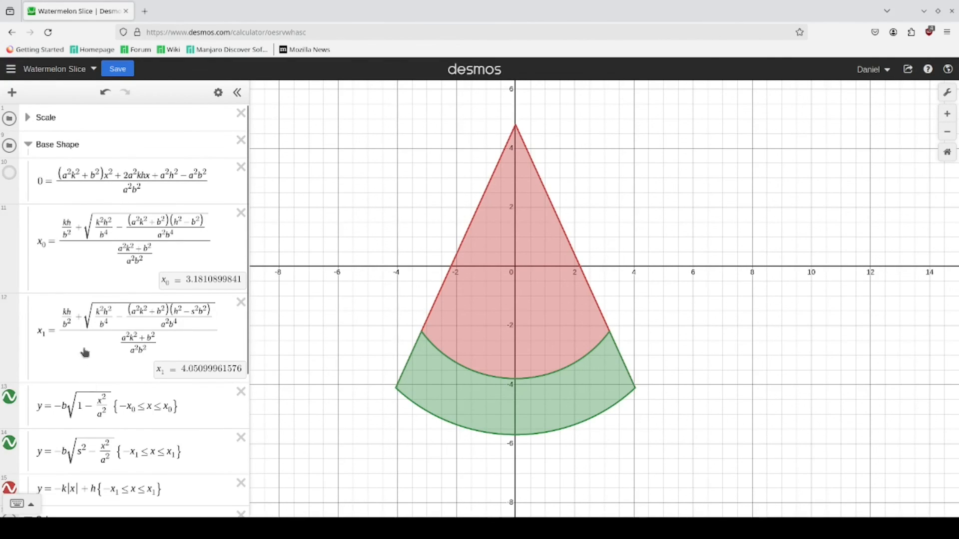
click(28, 144)
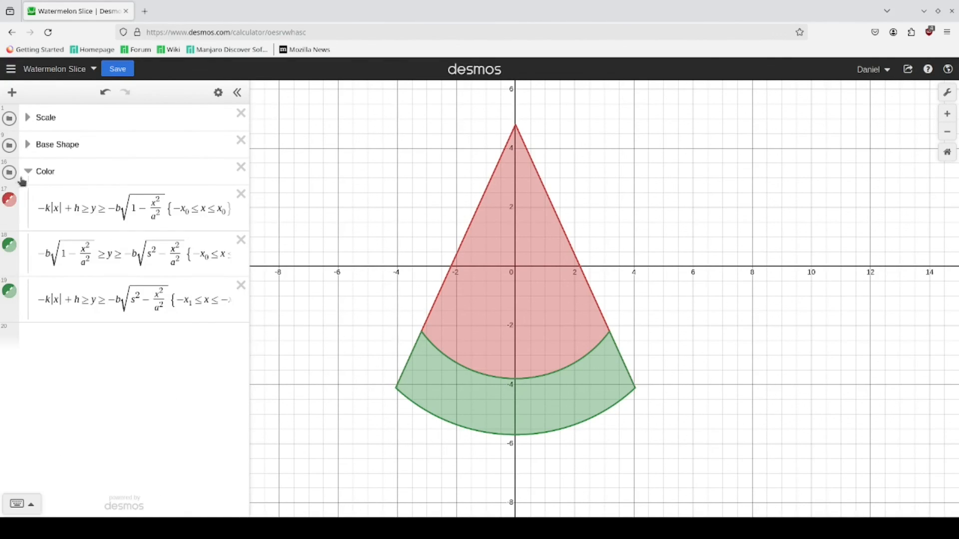